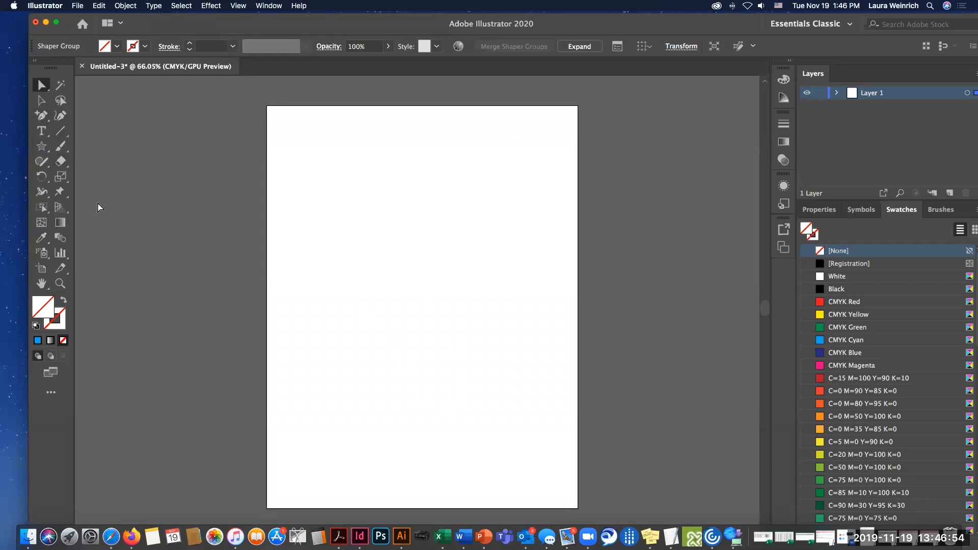
# Draw a wide, shallow rectangle across the middle of the artboard and fill it with CMYK Red.
pyautogui.click(45, 148)
pyautogui.click(45, 149)
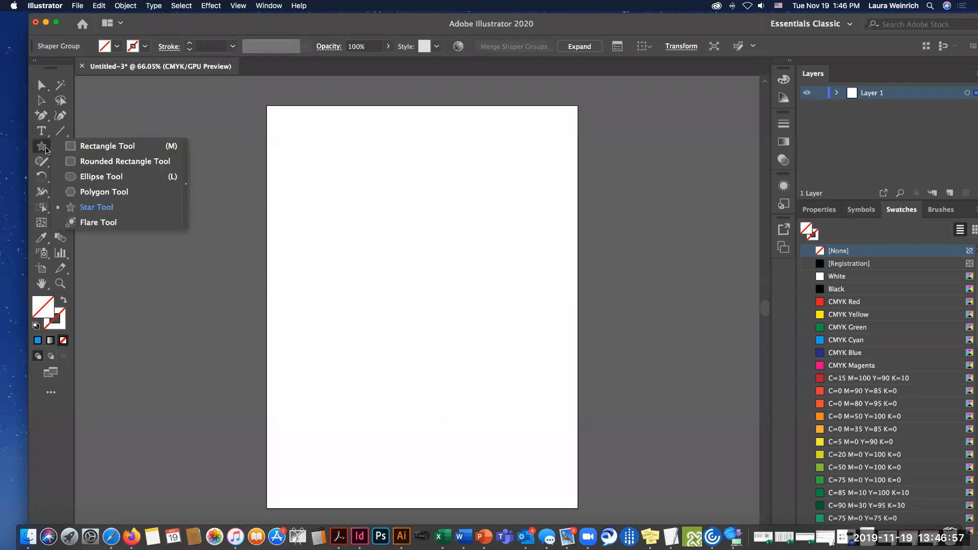
pyautogui.click(100, 149)
pyautogui.moveTo(316, 261); pyautogui.dragTo(500, 289)
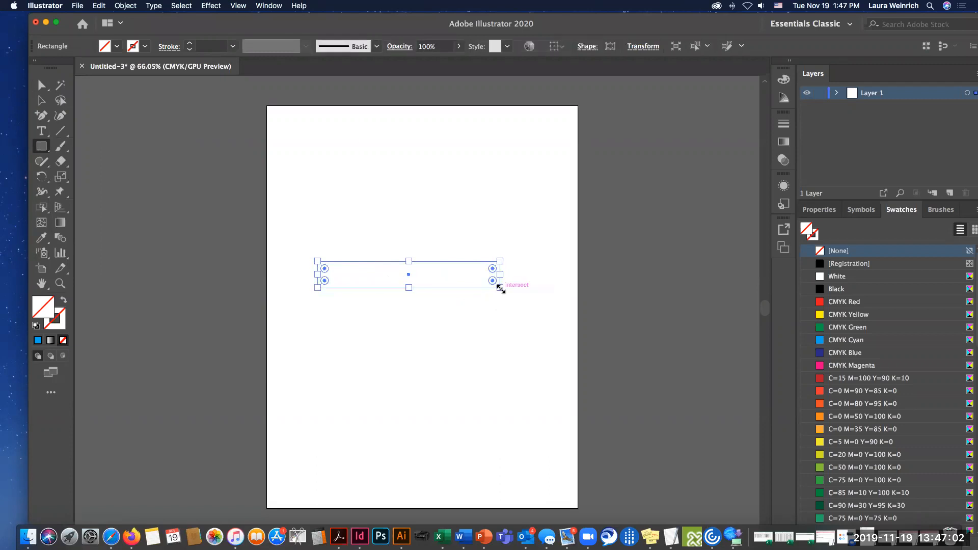
pyautogui.click(834, 302)
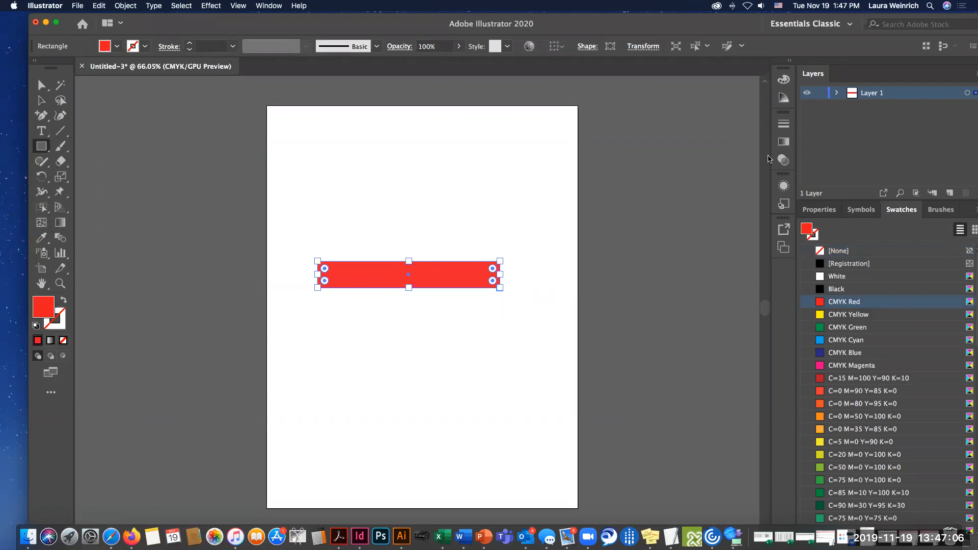
# Apply a linear gradient fill to the rectangle and set its right end stop to the CMYK Red swatch.
pyautogui.click(781, 144)
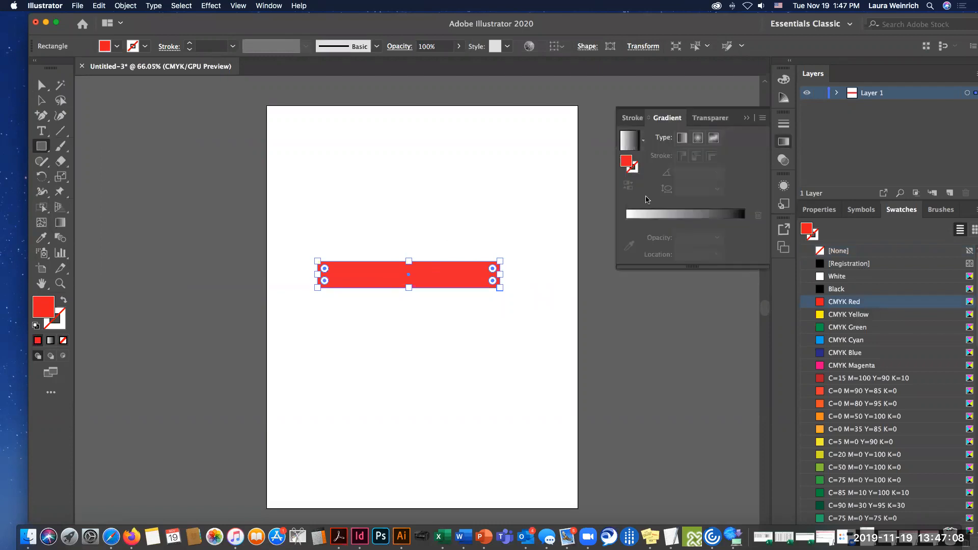
pyautogui.click(719, 219)
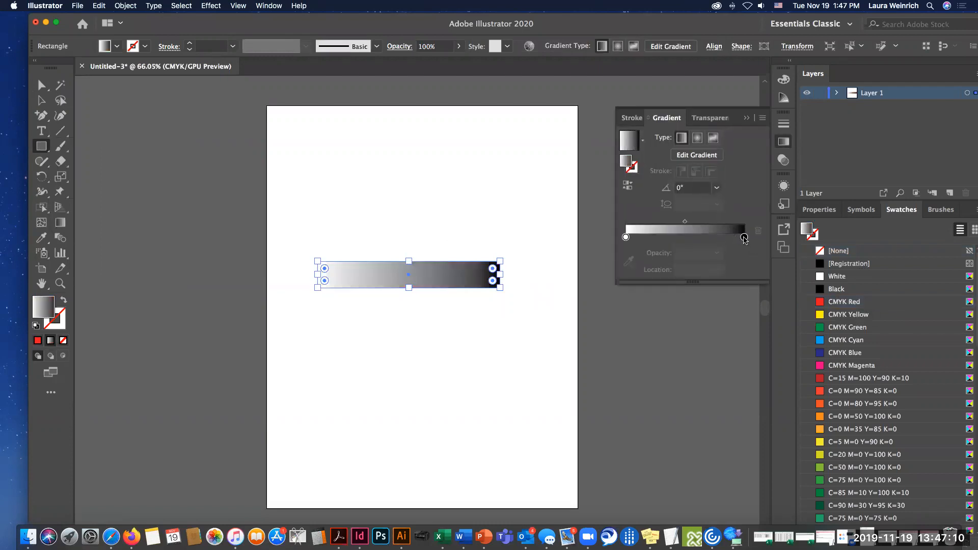
pyautogui.doubleClick(744, 238)
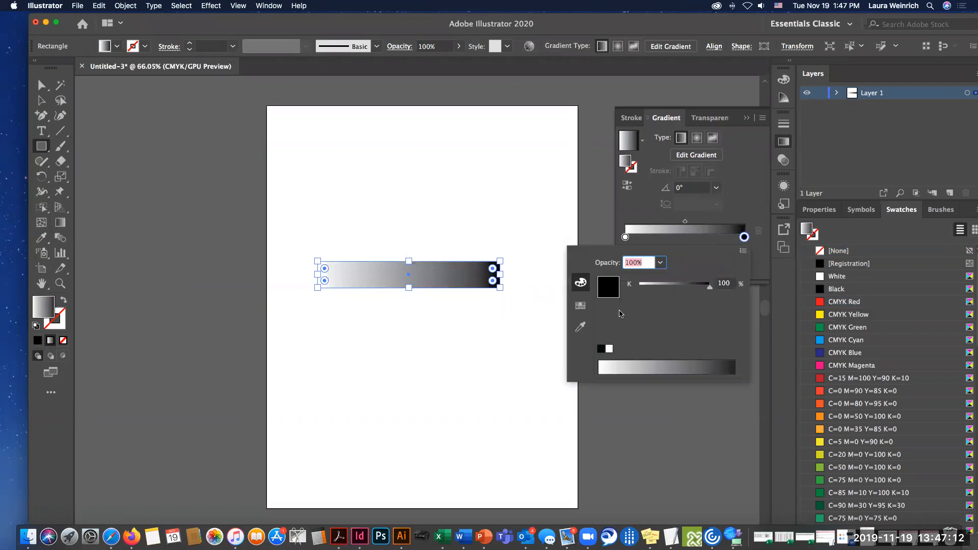
pyautogui.click(581, 285)
pyautogui.click(580, 306)
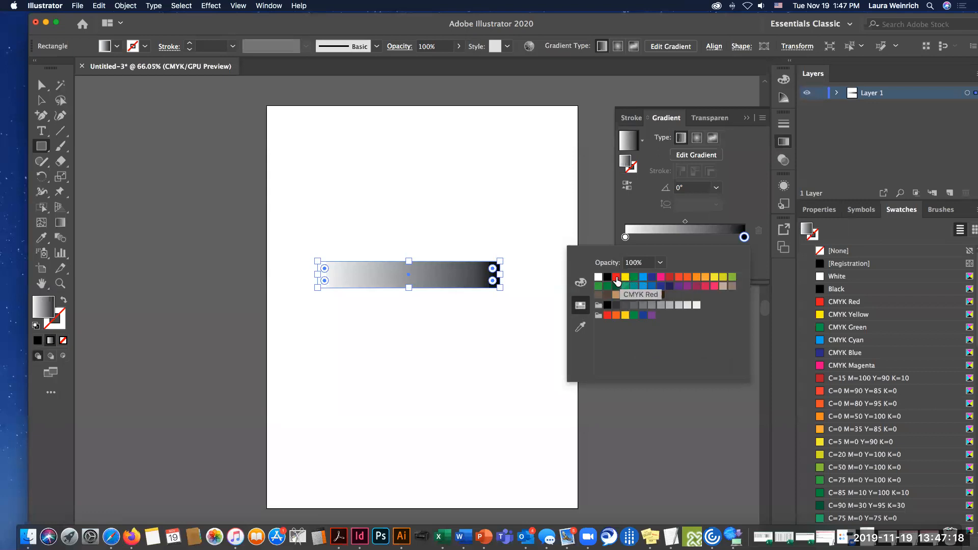
pyautogui.click(616, 278)
# Set the left end stop of the rectangle's gradient to the Black swatch.
pyautogui.click(625, 237)
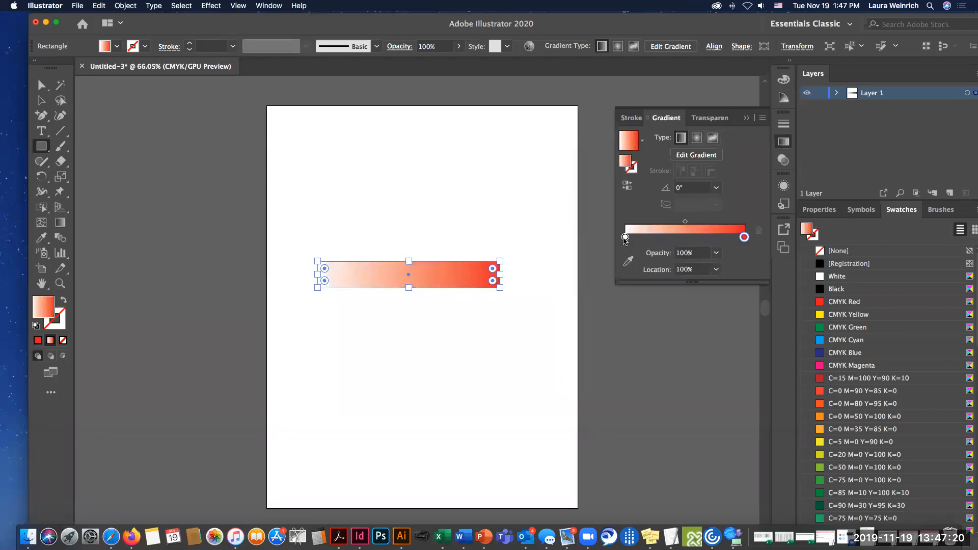
pyautogui.doubleClick(626, 237)
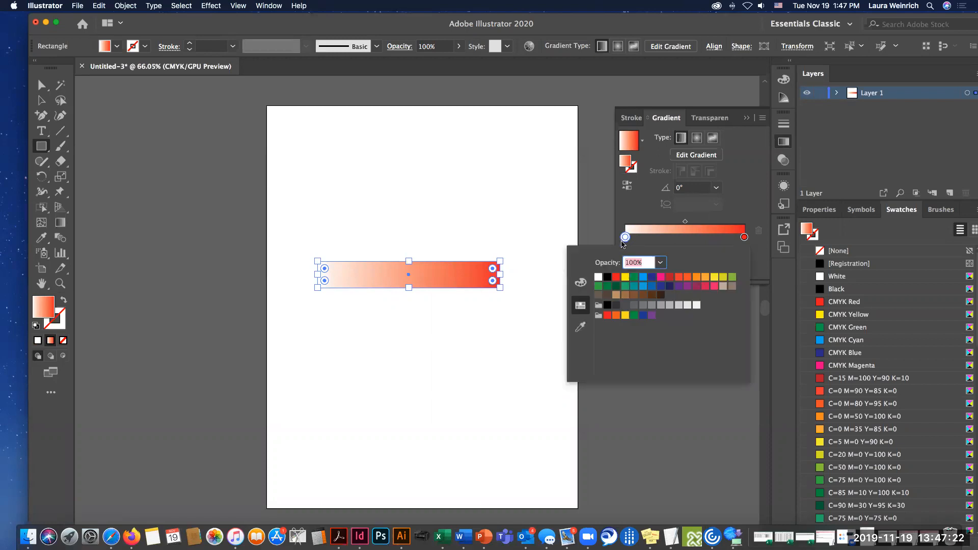
pyautogui.click(606, 278)
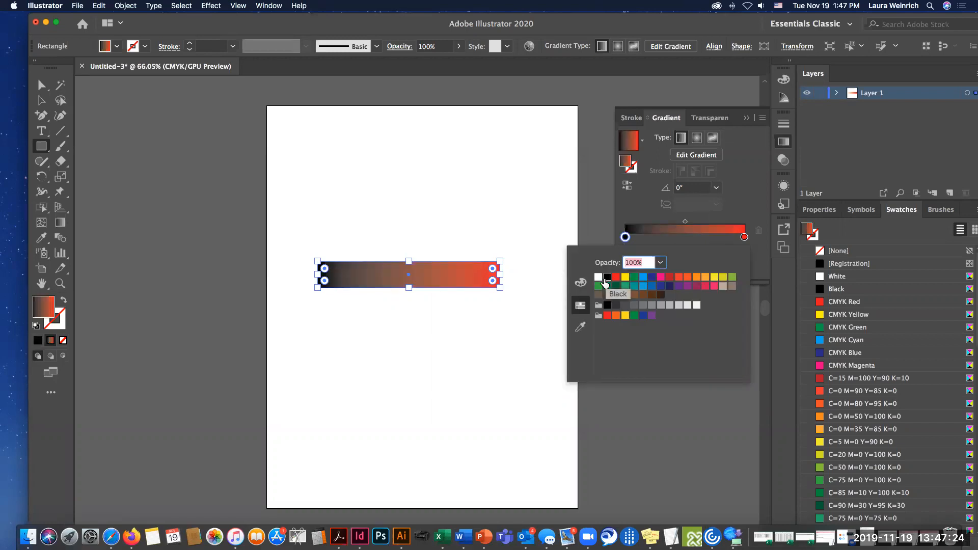
# Add a middle stop at about 51% to the rectangle's gradient and give it a pinkish-red swatch.
pyautogui.click(685, 222)
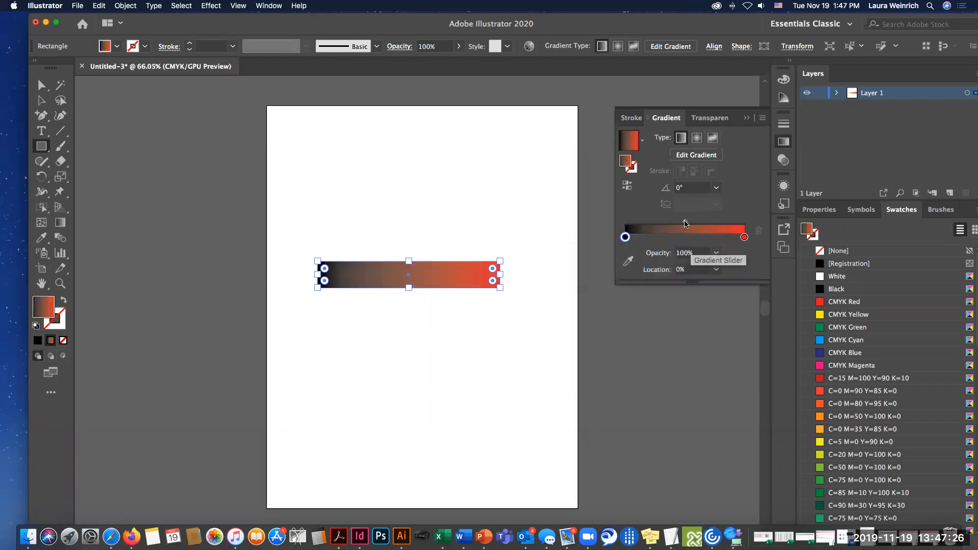
pyautogui.click(684, 223)
pyautogui.click(685, 237)
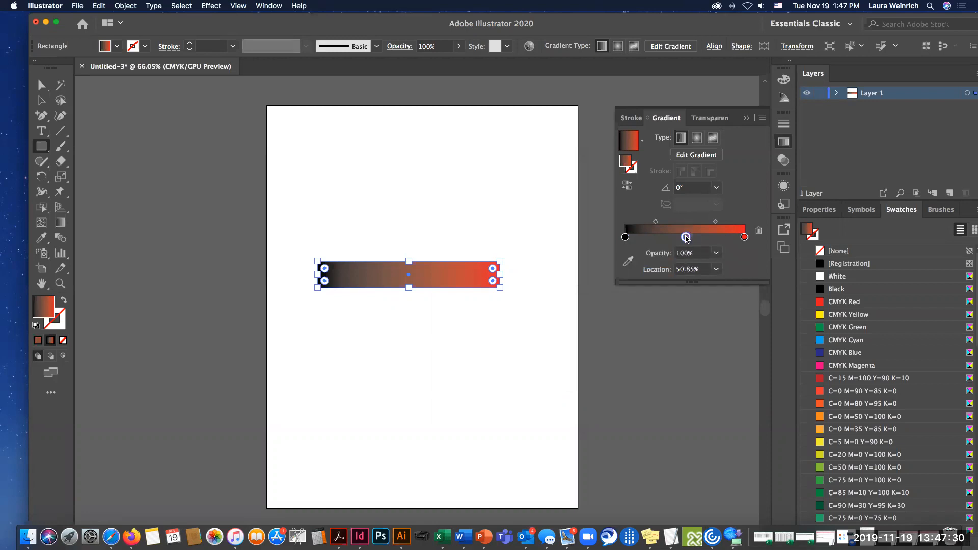
pyautogui.doubleClick(686, 237)
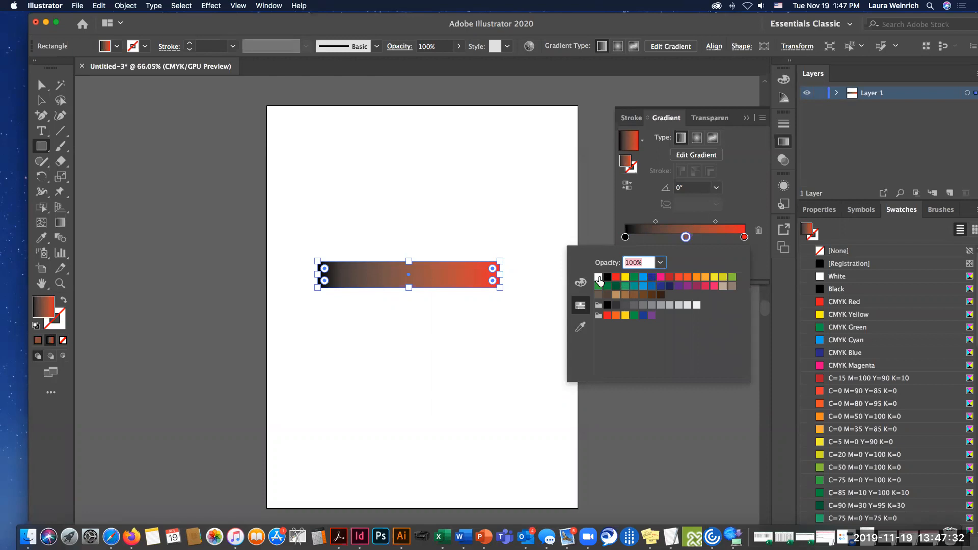
pyautogui.click(598, 277)
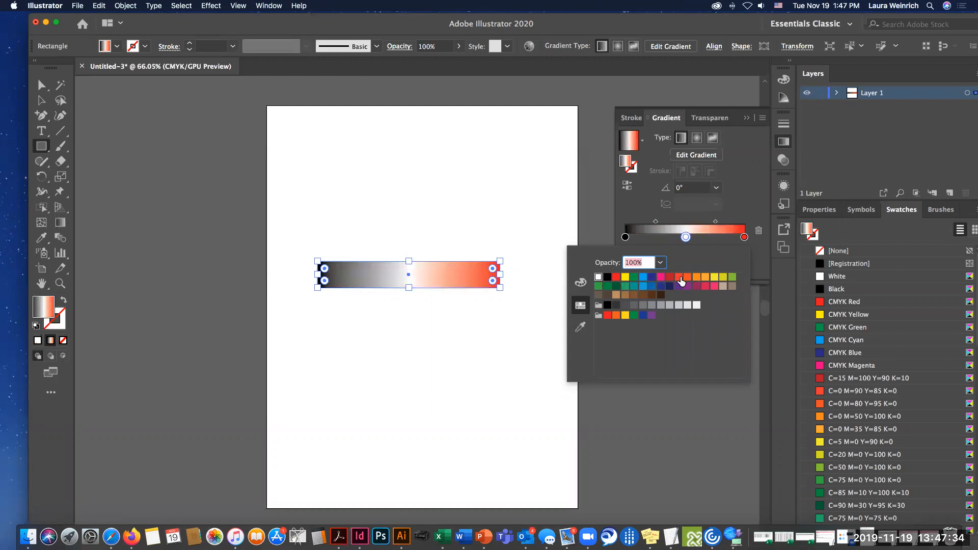
pyautogui.click(678, 277)
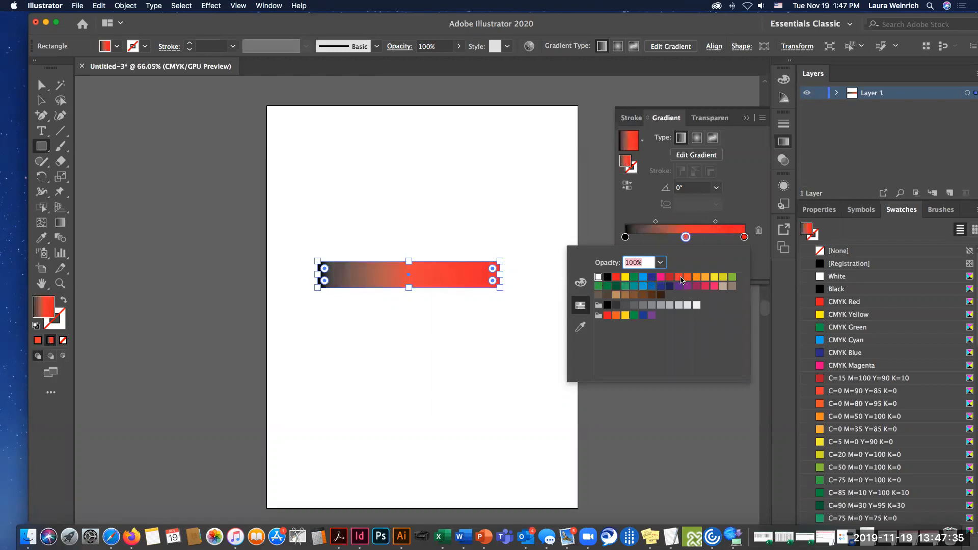
pyautogui.click(706, 286)
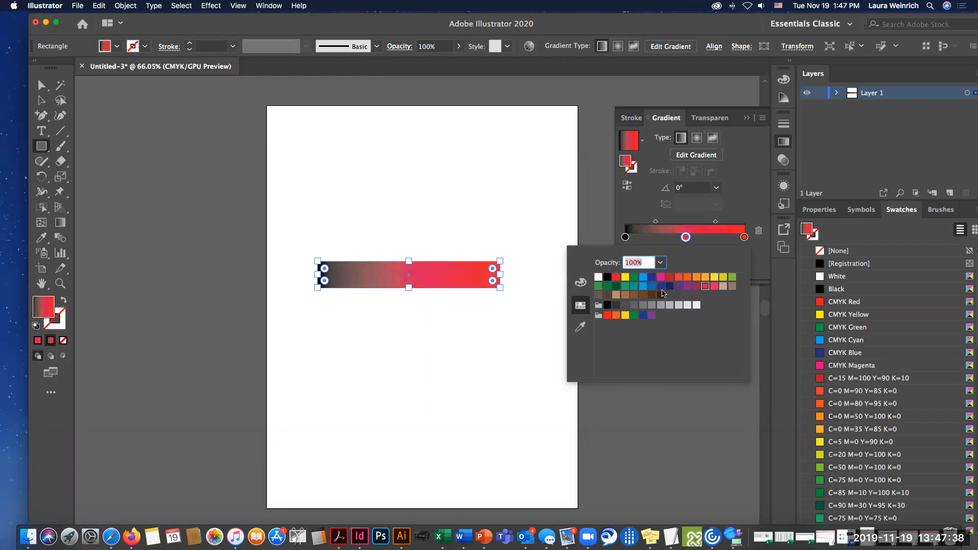
pyautogui.click(624, 206)
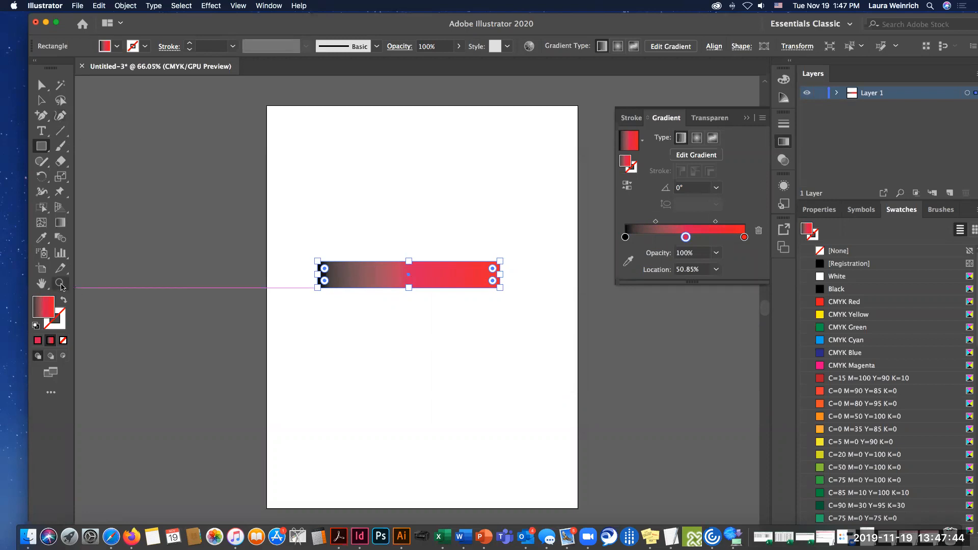
# Round all four corners of the gradient rectangle slightly and deselect it.
pyautogui.press('z')
pyautogui.click(308, 240)
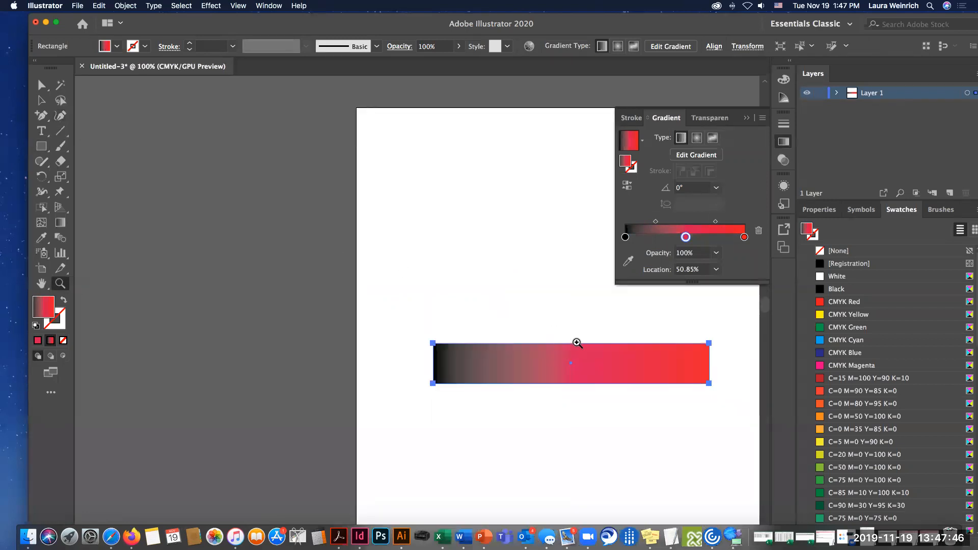
pyautogui.click(577, 343)
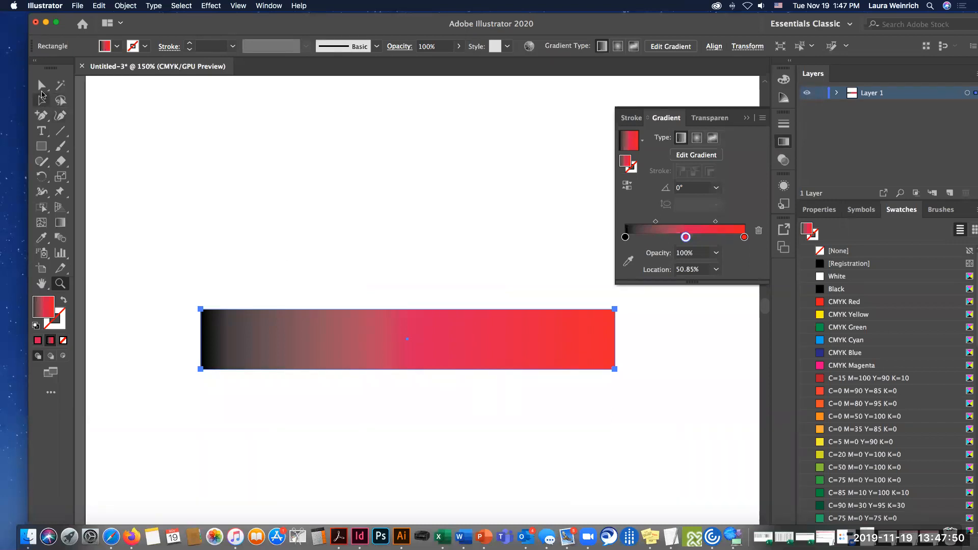
pyautogui.press('v')
pyautogui.moveTo(207, 317); pyautogui.dragTo(213, 323)
pyautogui.click(154, 306)
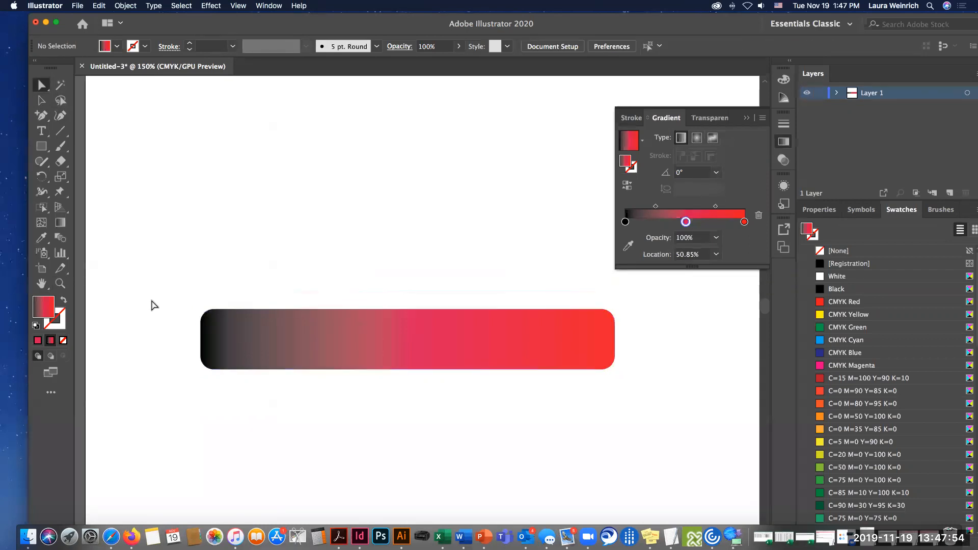
pyautogui.click(42, 115)
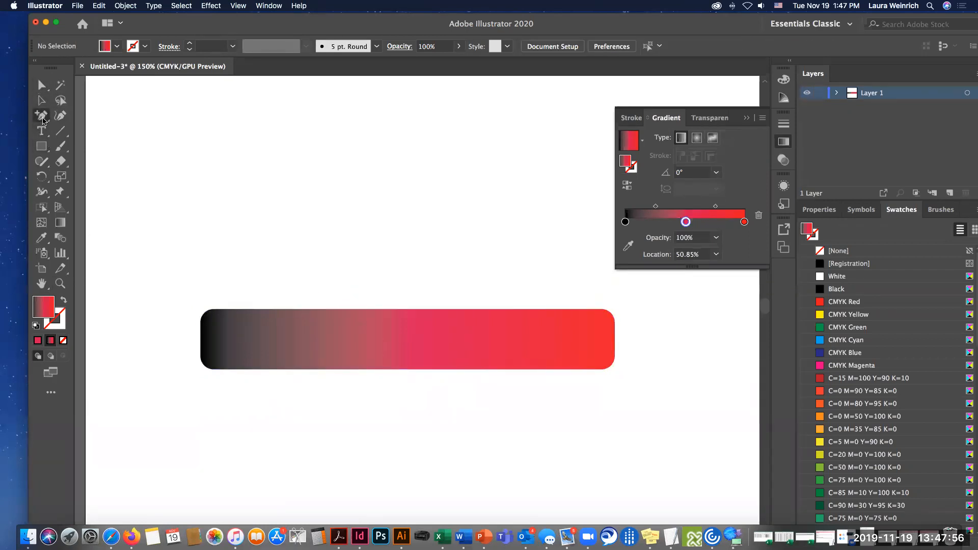
pyautogui.click(253, 290)
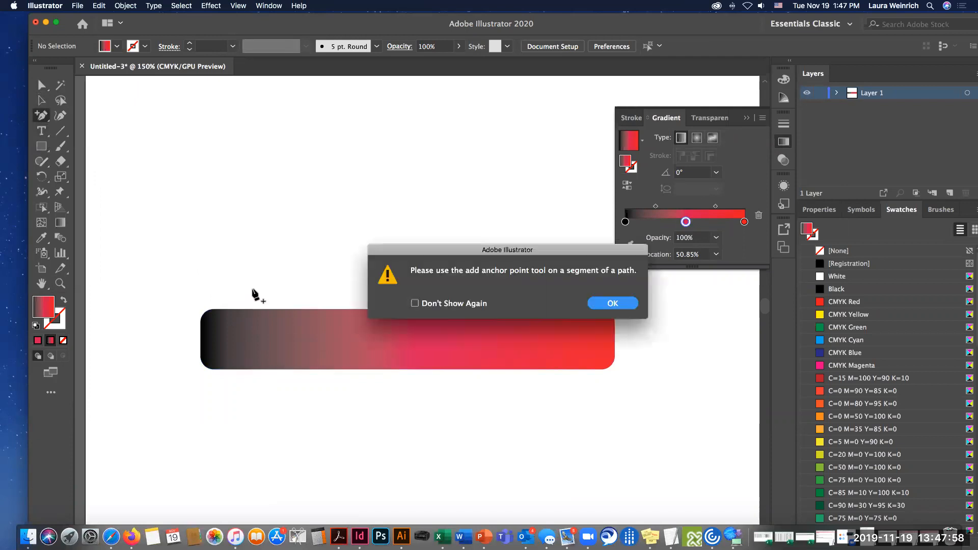
pyautogui.click(630, 305)
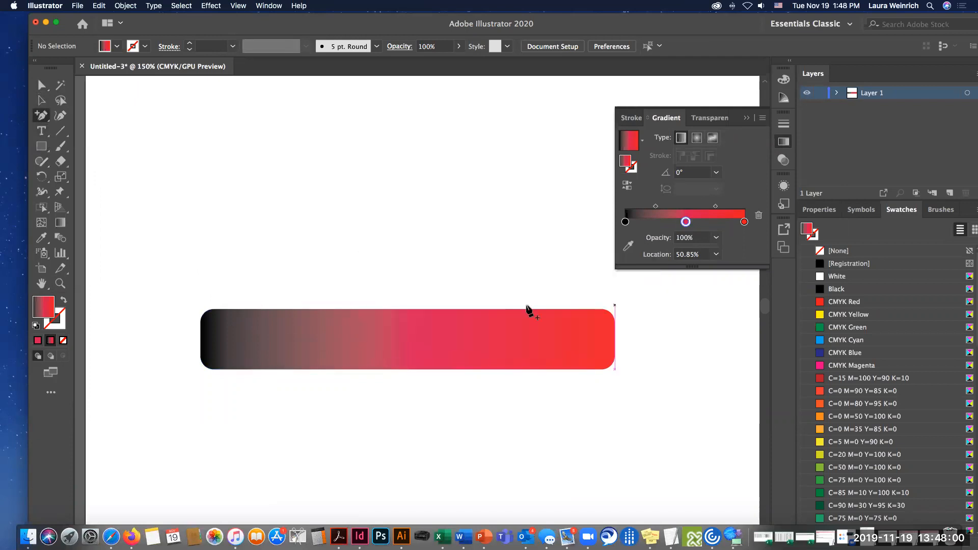
pyautogui.click(262, 298)
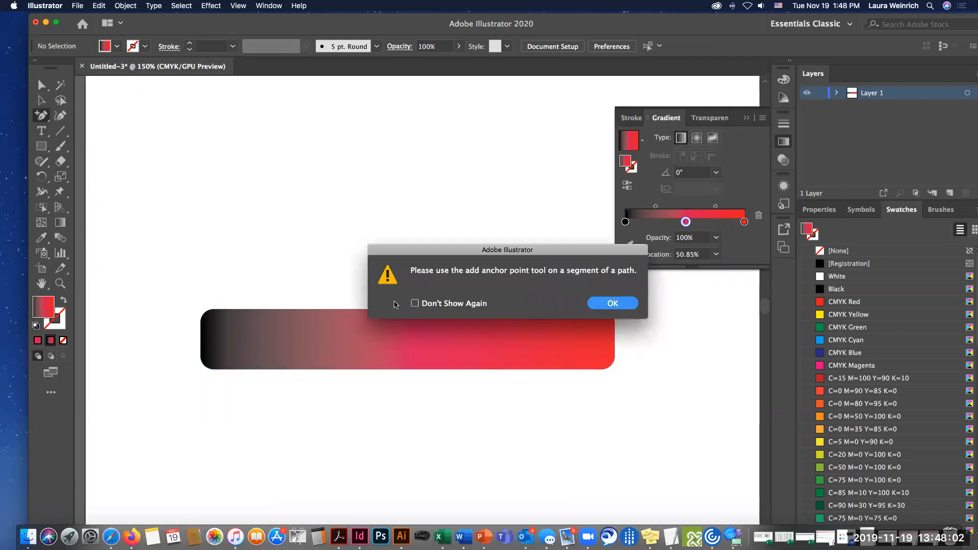
pyautogui.click(414, 303)
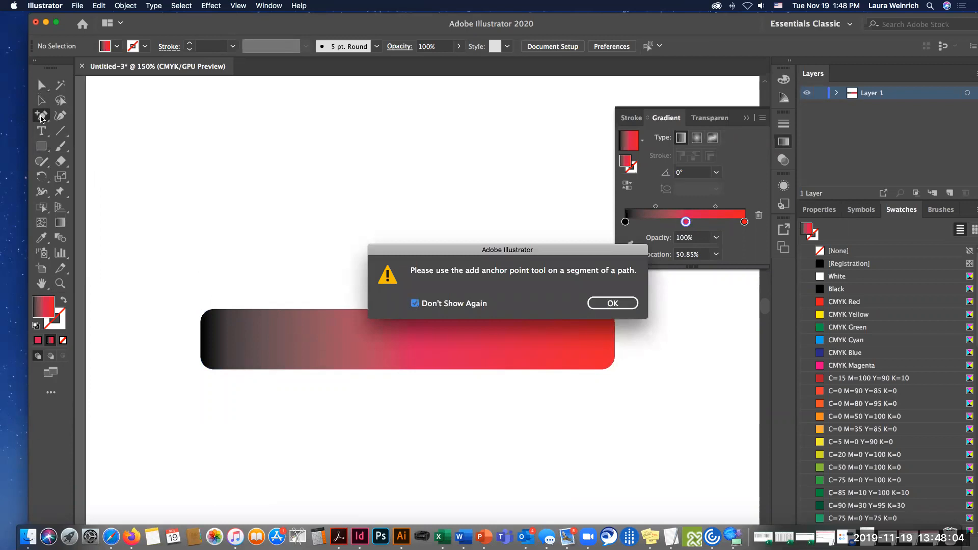
pyautogui.click(601, 303)
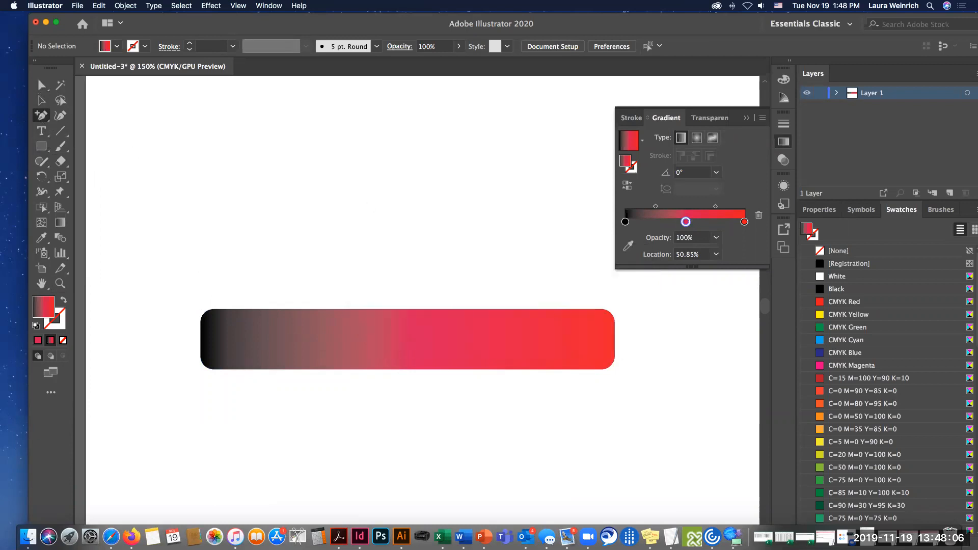
# Draw a closed five-point ribbon tail with the Pen tool over the rectangle's left end, with a V-shaped notch in its outer edge.
pyautogui.moveTo(42, 115); pyautogui.dragTo(94, 120)
pyautogui.click(256, 304)
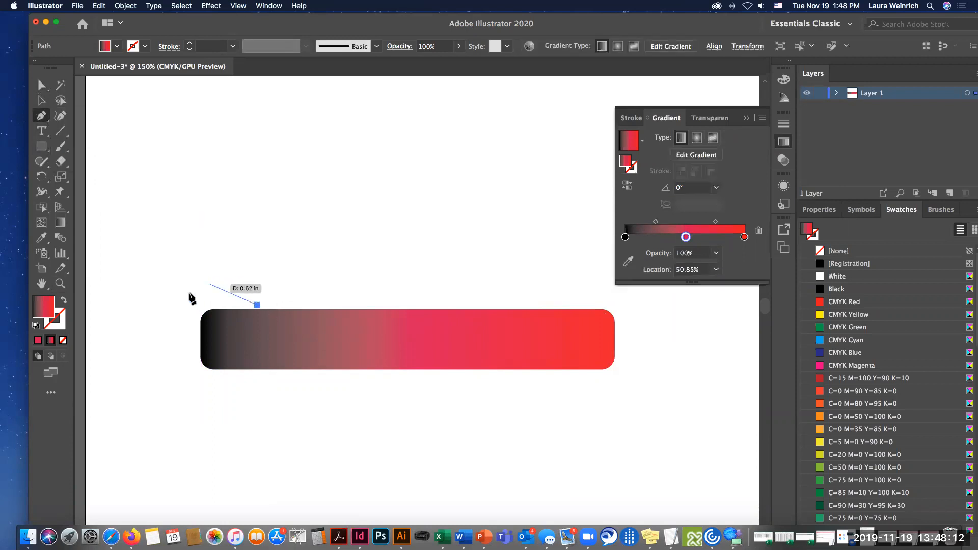
pyautogui.click(151, 304)
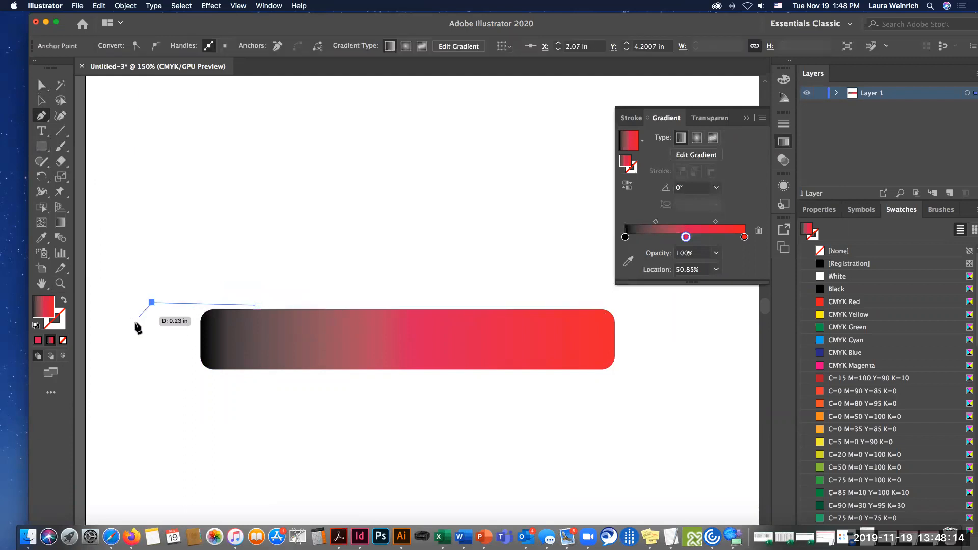
pyautogui.click(184, 342)
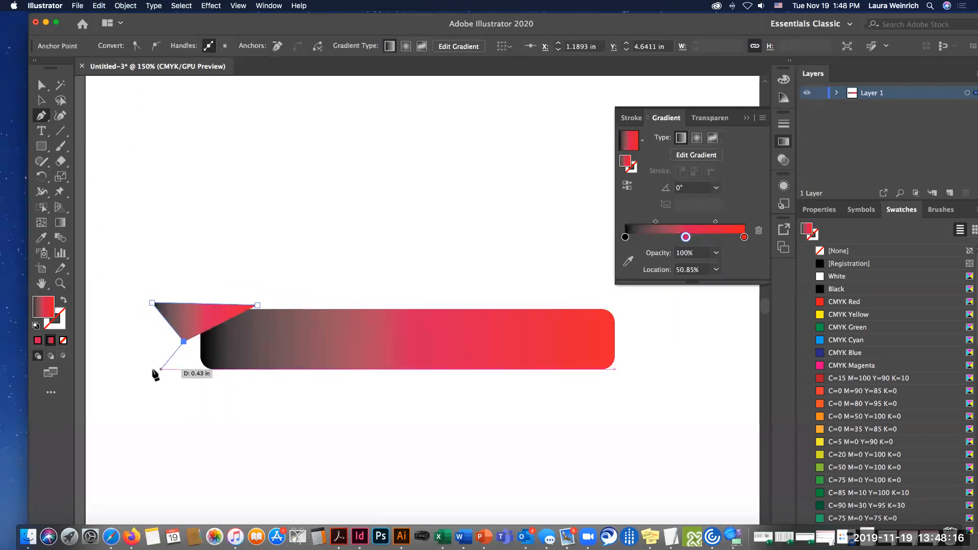
pyautogui.click(143, 369)
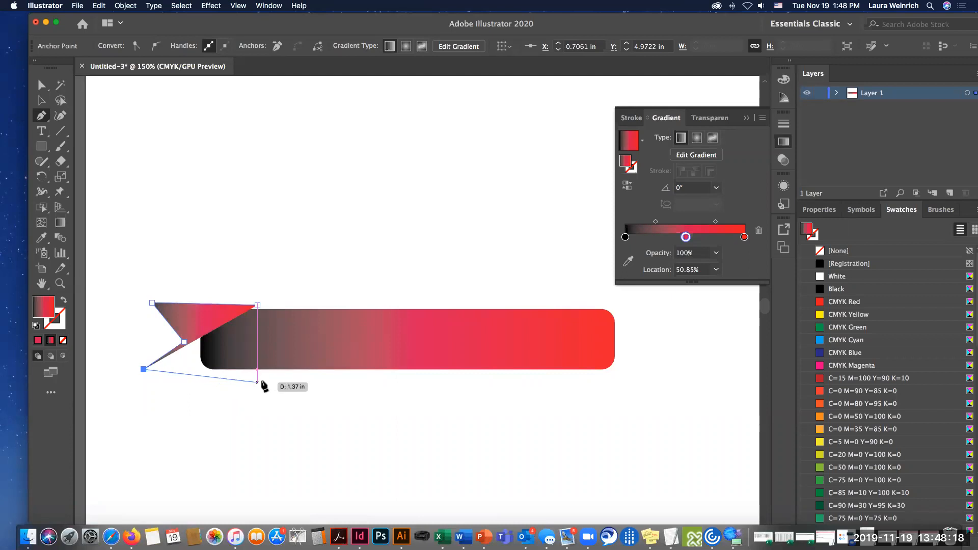
pyautogui.click(278, 364)
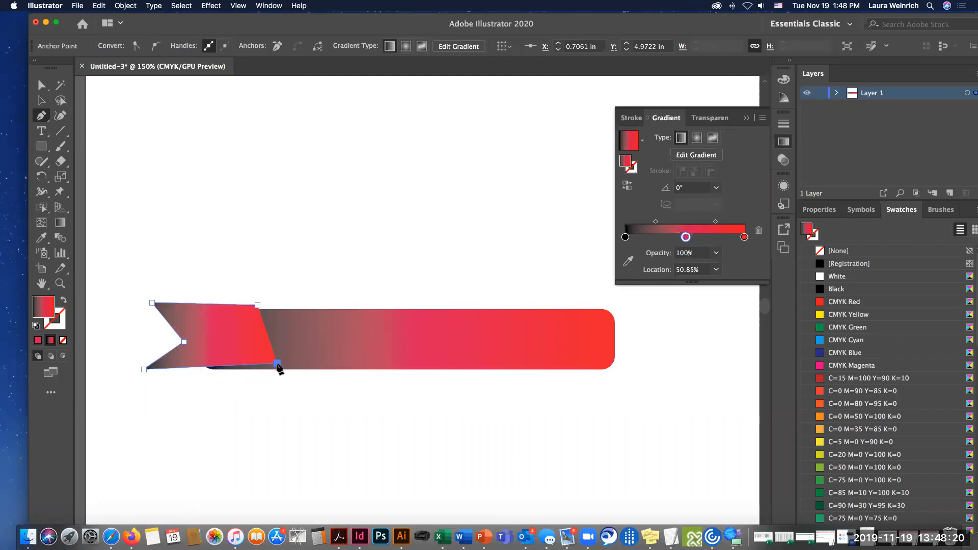
pyautogui.click(258, 306)
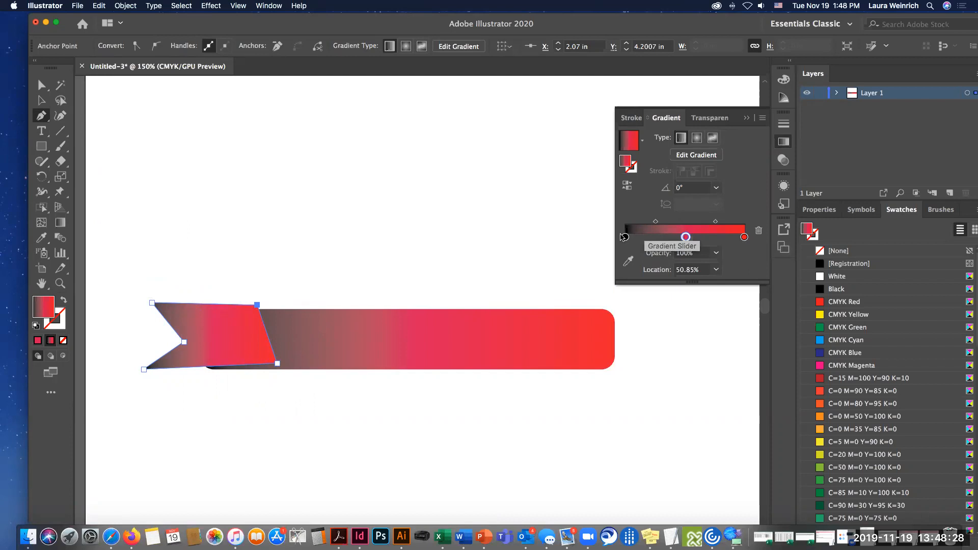
# Rearrange the ribbon tail's gradient stops to red at about 1%, pinkish red at about 17% and black near the right end.
pyautogui.moveTo(716, 222); pyautogui.dragTo(626, 237)
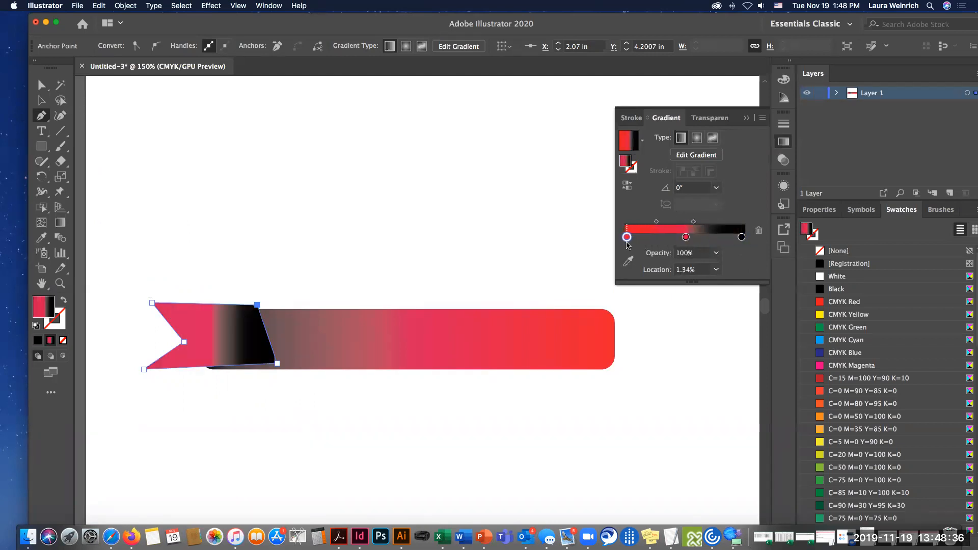
pyautogui.moveTo(685, 237); pyautogui.dragTo(645, 237)
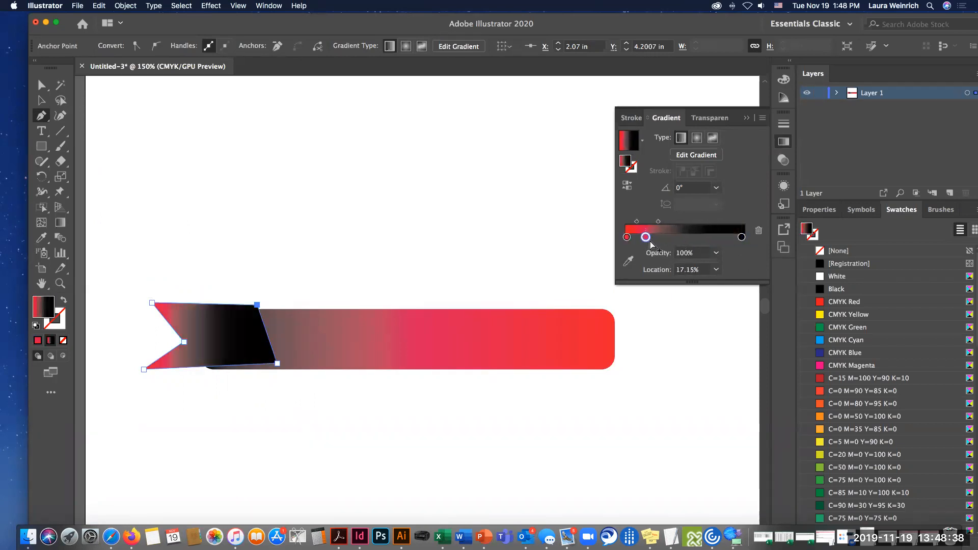
pyautogui.click(368, 331)
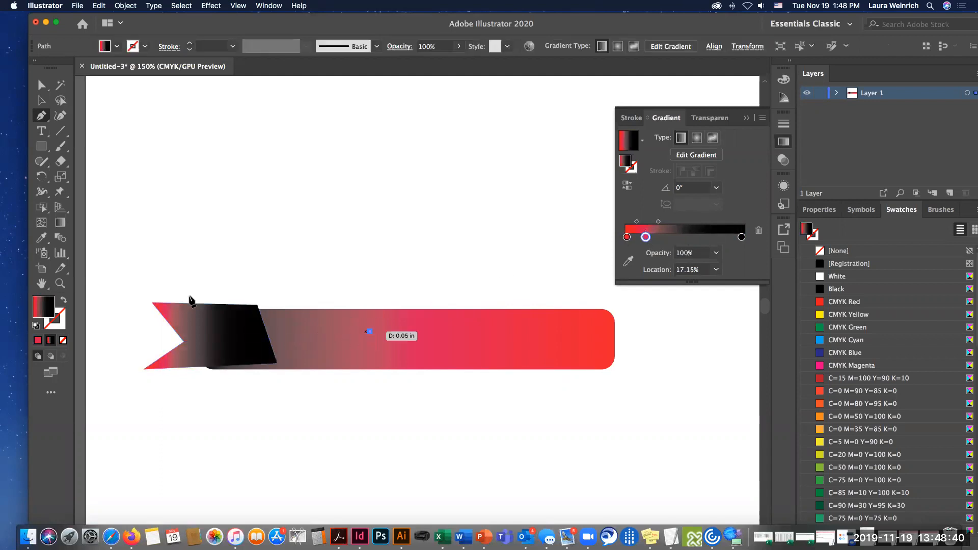
# Bring the rounded gradient rectangle to the front so it covers the ribbon tail's inner end.
pyautogui.press('v')
pyautogui.click(483, 330)
pyautogui.click(443, 290)
pyautogui.click(481, 329)
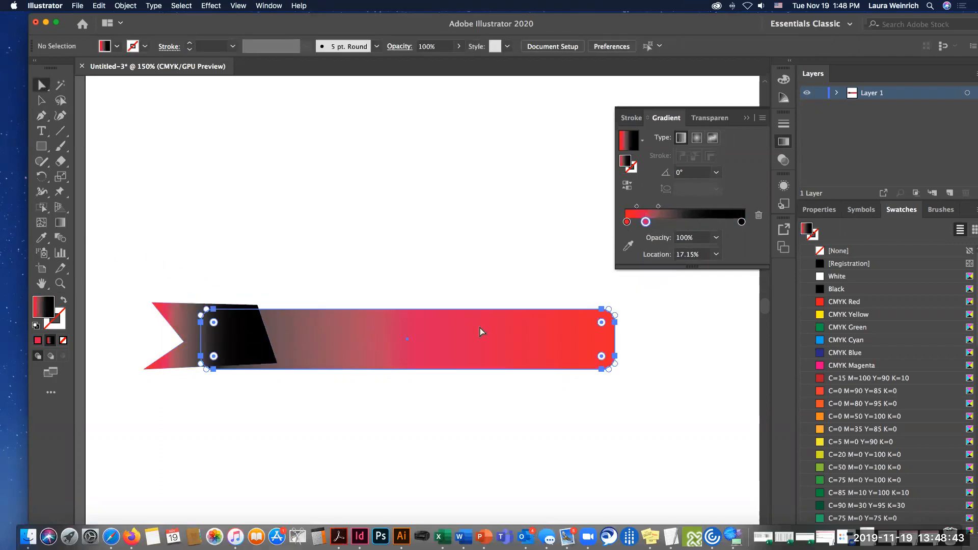
pyautogui.click(132, 7)
pyautogui.moveTo(133, 29)
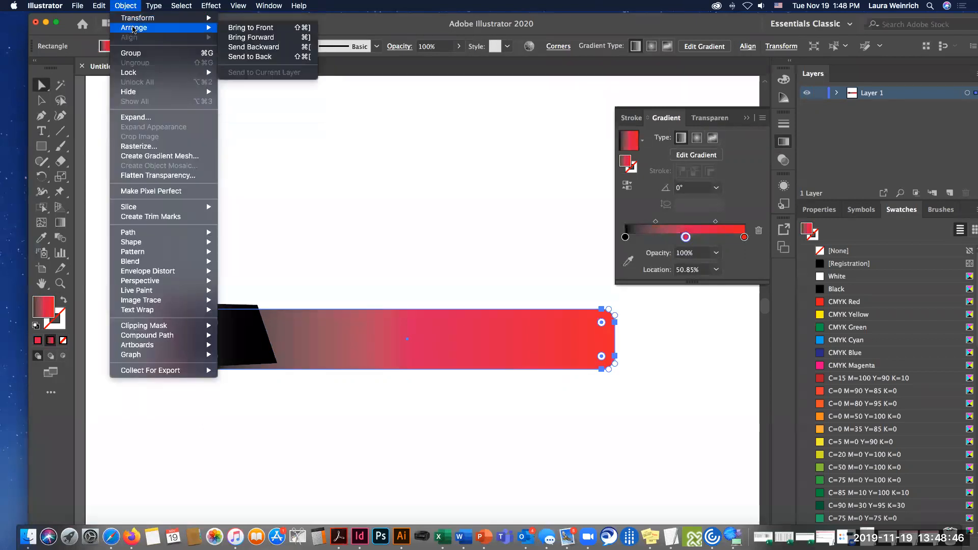
pyautogui.click(244, 30)
# Move the rounded rectangle up slightly and raise its top edge to line up with the tail, then deselect it.
pyautogui.click(344, 238)
pyautogui.click(364, 317)
pyautogui.moveTo(363, 317); pyautogui.dragTo(364, 313)
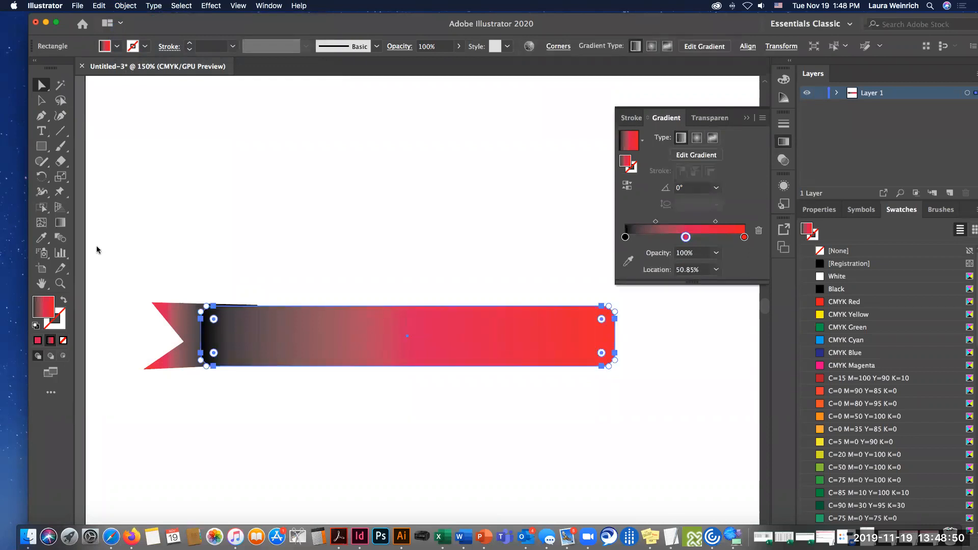
pyautogui.click(43, 101)
pyautogui.moveTo(408, 305); pyautogui.dragTo(408, 301)
pyautogui.click(386, 405)
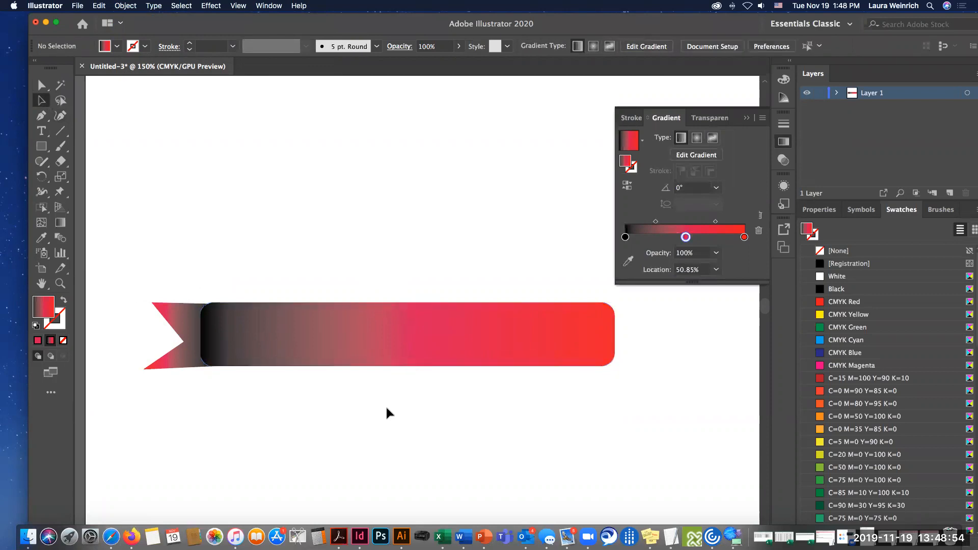
# Duplicate the ribbon tail, flip the copy horizontally and place it at the rectangle's right end.
pyautogui.moveTo(154, 259); pyautogui.dragTo(196, 377)
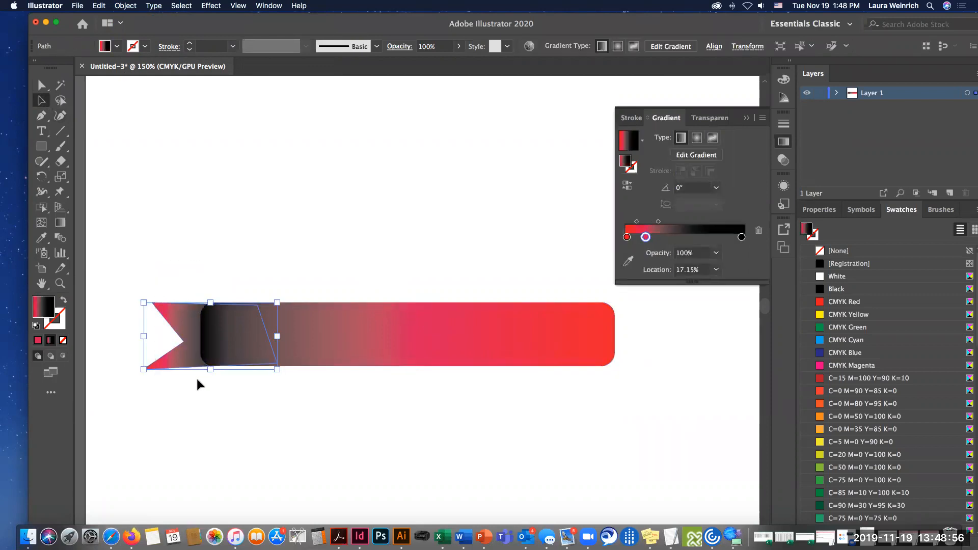
pyautogui.press('super+c')
pyautogui.press('super+v')
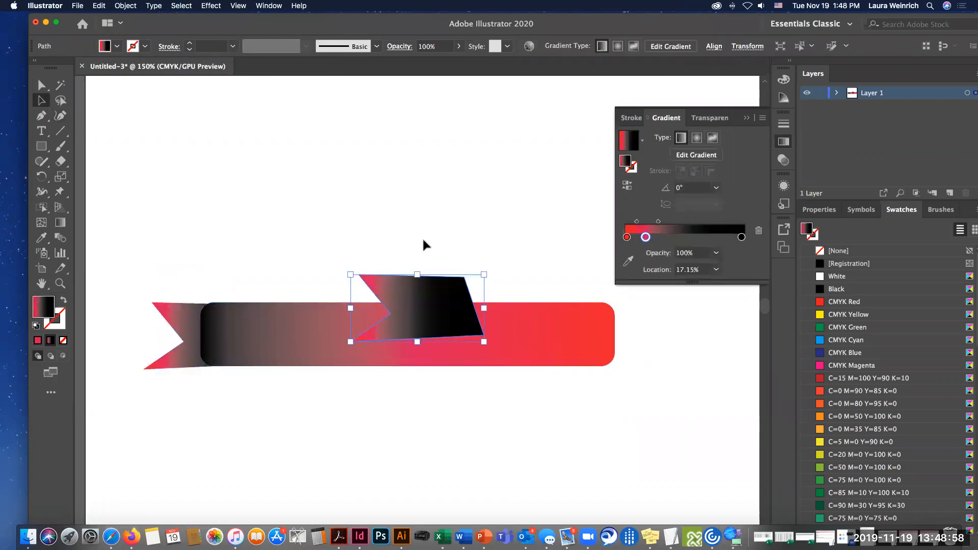
pyautogui.click(819, 209)
pyautogui.click(895, 300)
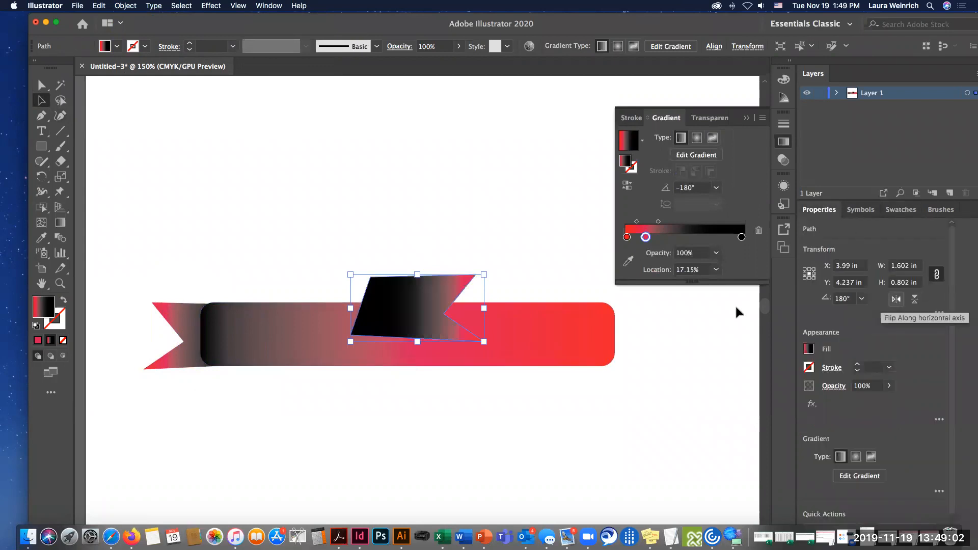
pyautogui.moveTo(423, 298); pyautogui.dragTo(626, 321)
pyautogui.click(515, 398)
# Bring the rounded rectangle in front of the mirrored right tail and deselect it.
pyautogui.click(481, 350)
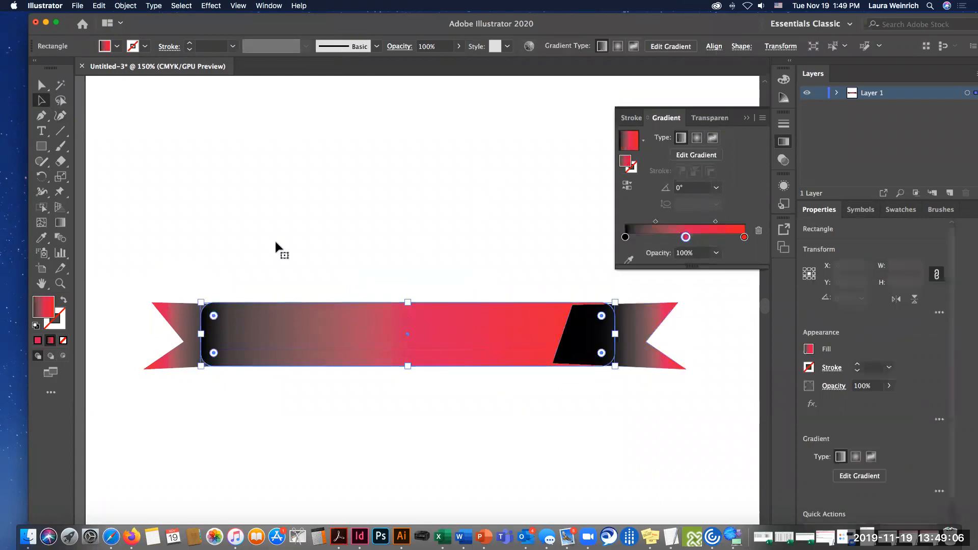
pyautogui.click(125, 5)
pyautogui.moveTo(143, 28)
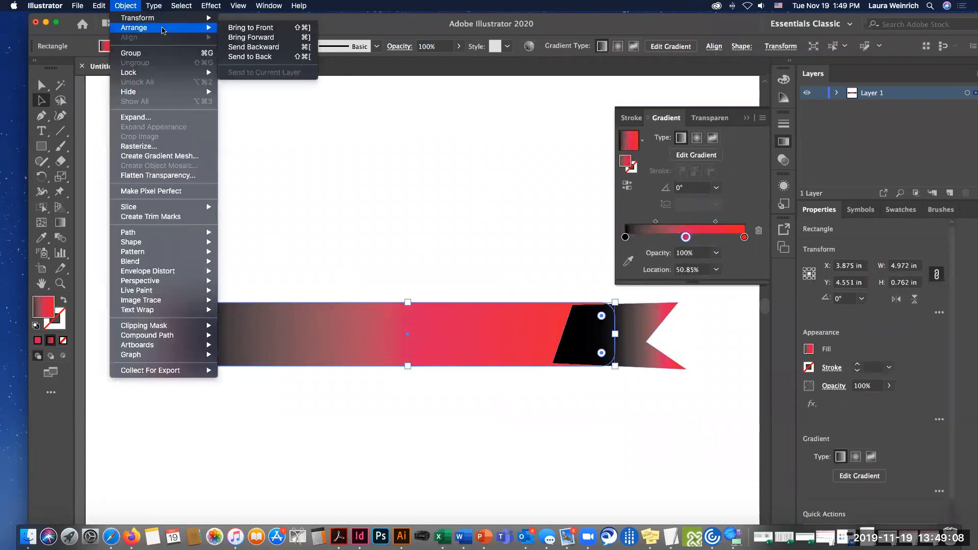
pyautogui.click(240, 27)
pyautogui.click(383, 246)
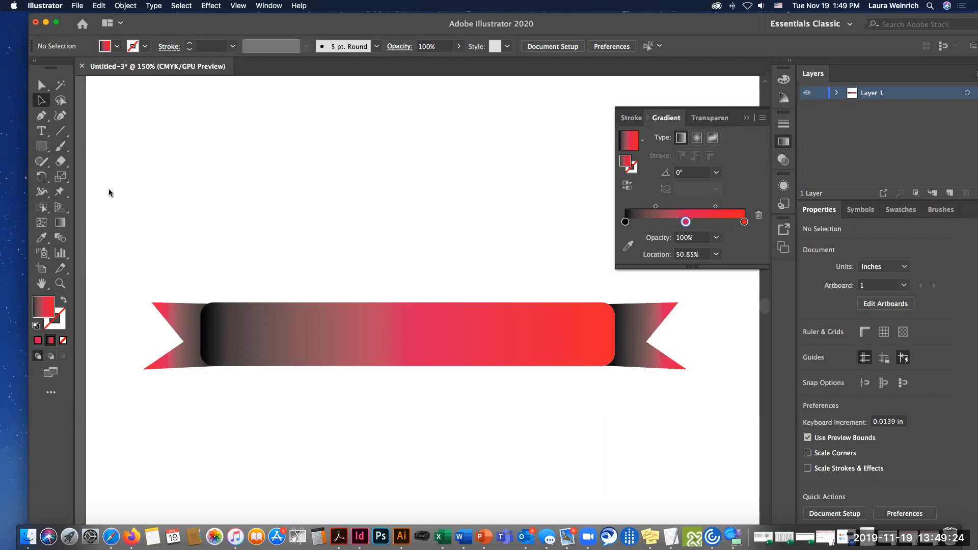
# Draw a rectangle about 4.2 in wide and 4.84 in high over the ribbon's middle and give it a radial gradient.
pyautogui.click(41, 146)
pyautogui.moveTo(233, 100); pyautogui.dragTo(583, 503)
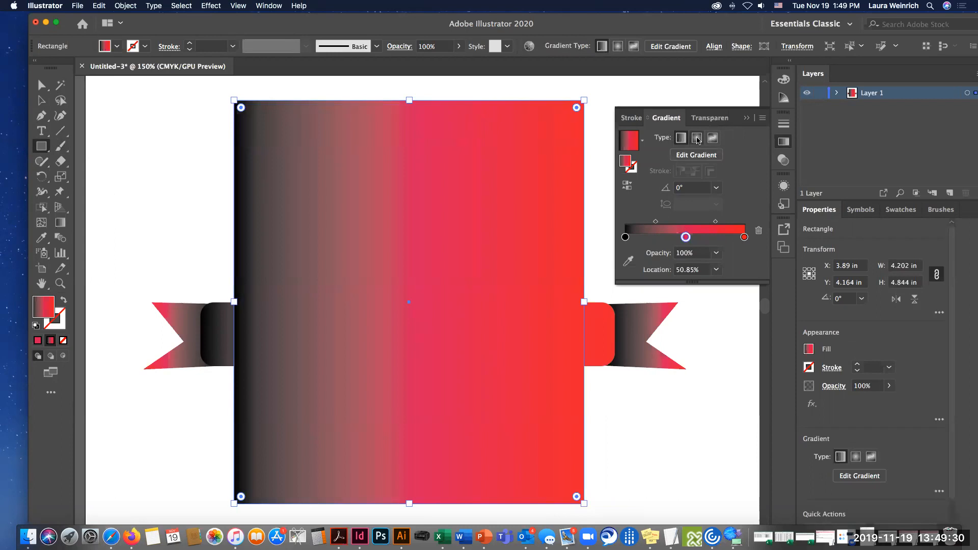
pyautogui.click(696, 138)
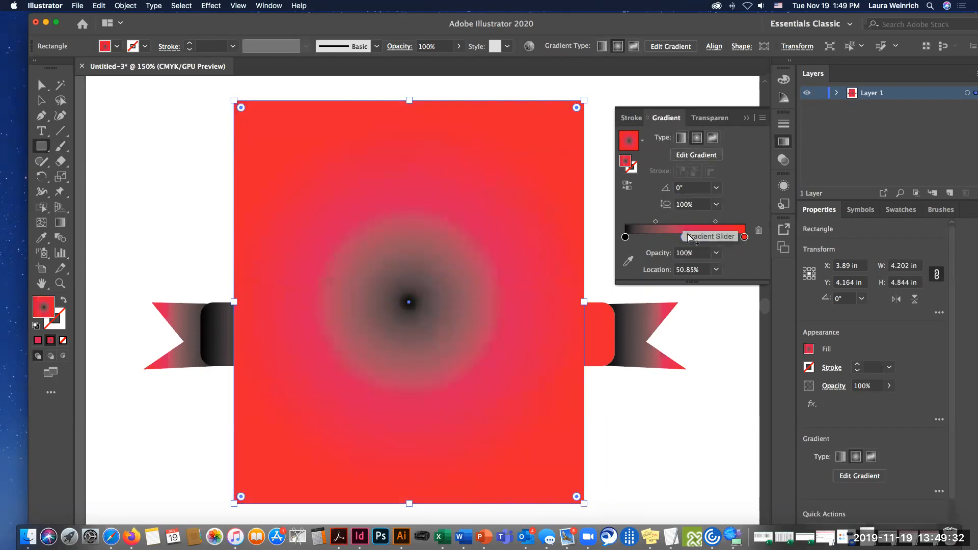
# Recolor and rearrange the radial gradient's stops to run from a white center, with a white stop at about 39%, to black outer edges.
pyautogui.moveTo(687, 236); pyautogui.dragTo(686, 238)
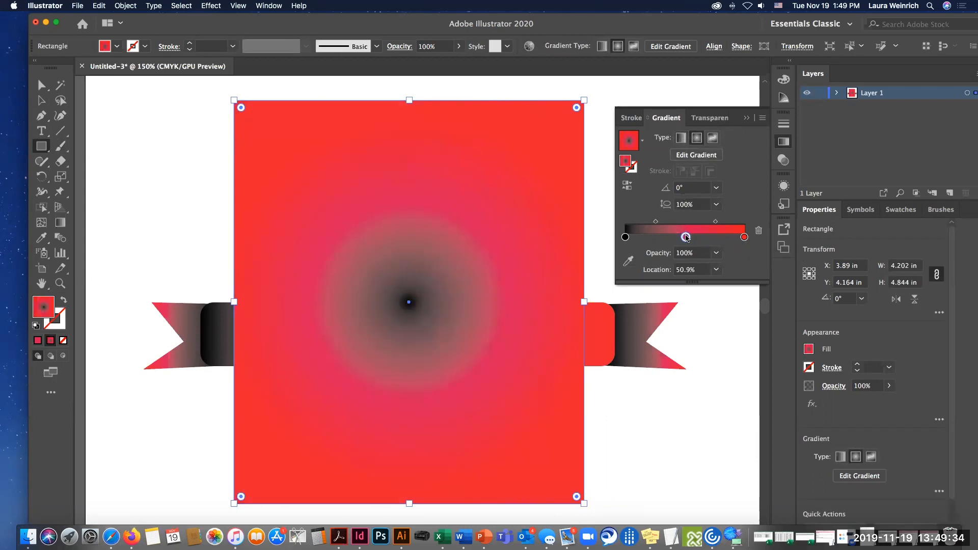
pyautogui.doubleClick(686, 237)
pyautogui.click(597, 276)
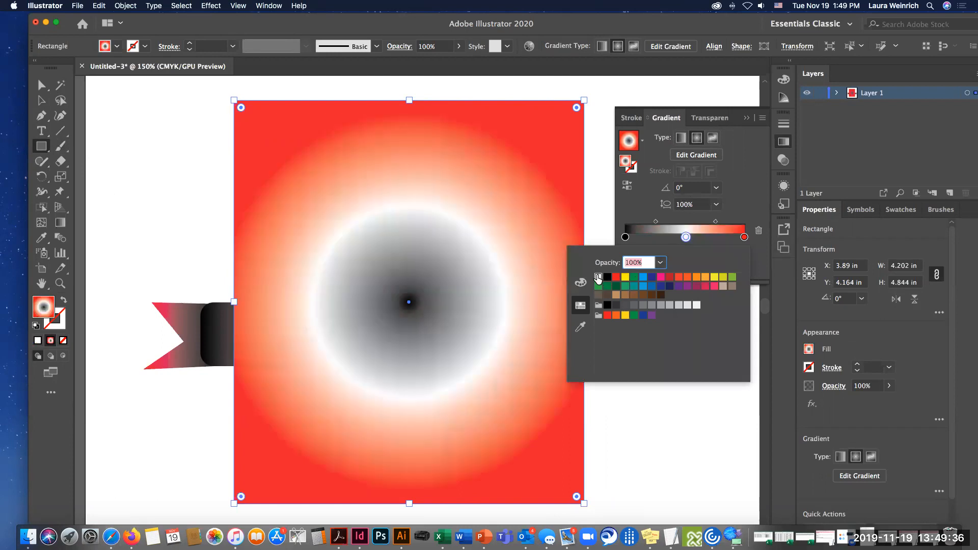
pyautogui.click(741, 238)
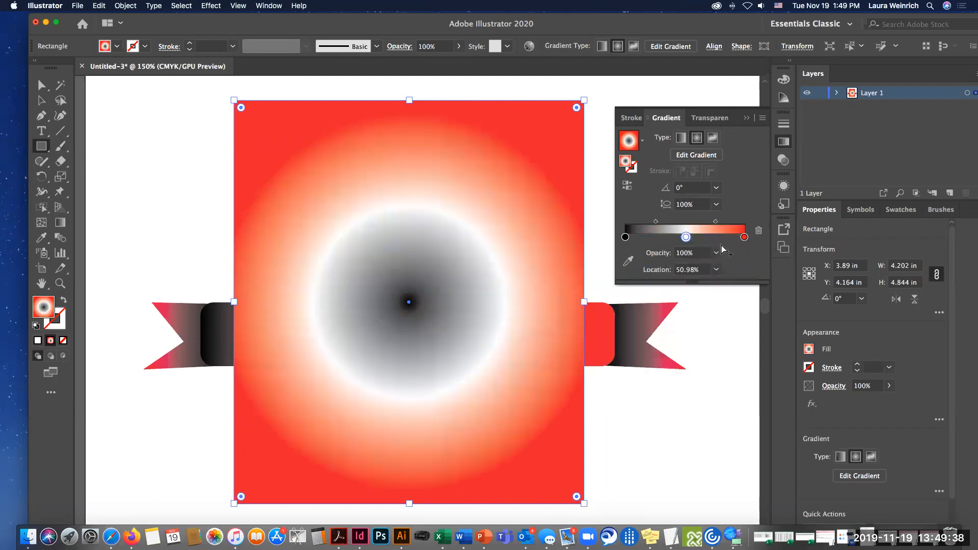
pyautogui.doubleClick(743, 238)
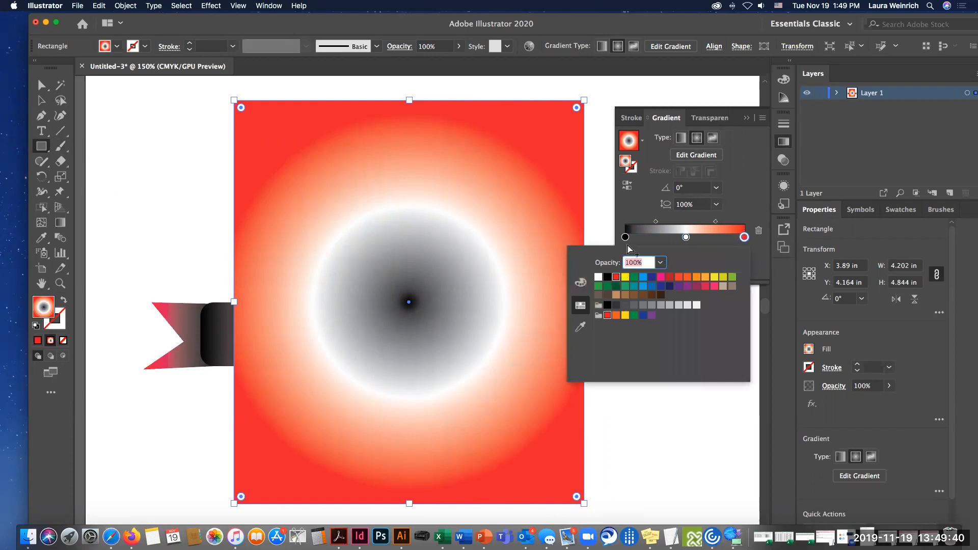
pyautogui.click(598, 276)
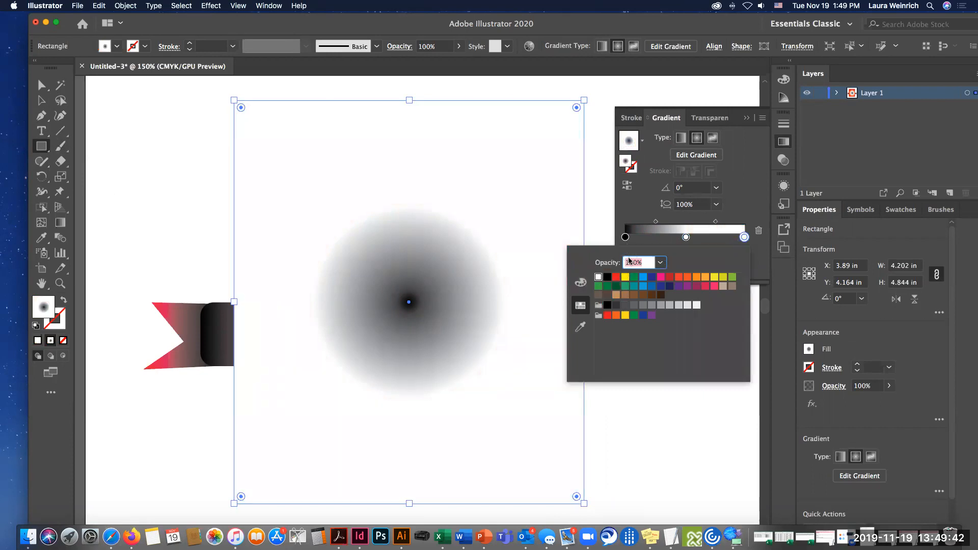
pyautogui.click(723, 238)
pyautogui.moveTo(626, 237); pyautogui.dragTo(672, 238)
pyautogui.click(699, 237)
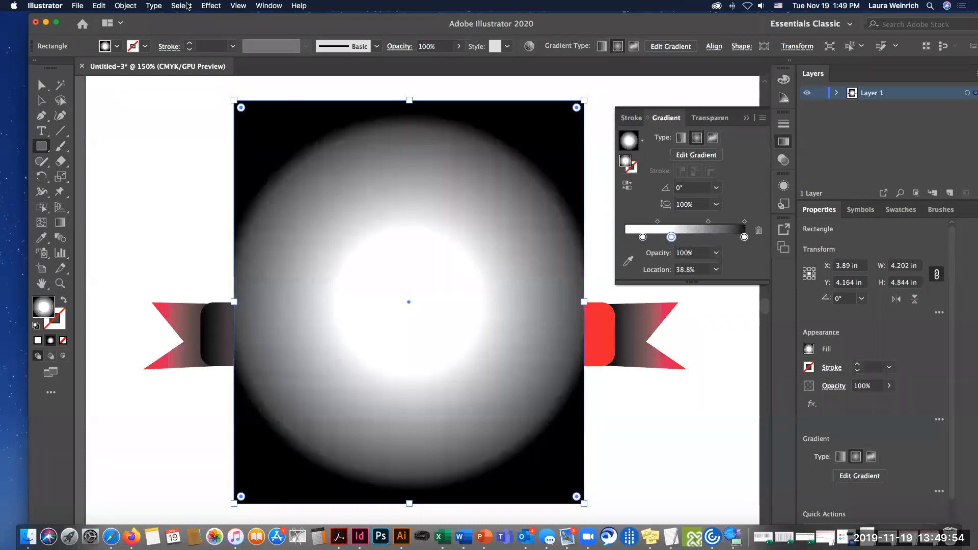
# Send the large radial-gradient rectangle to the back, behind the ribbon banner.
pyautogui.click(119, 6)
pyautogui.moveTo(137, 28)
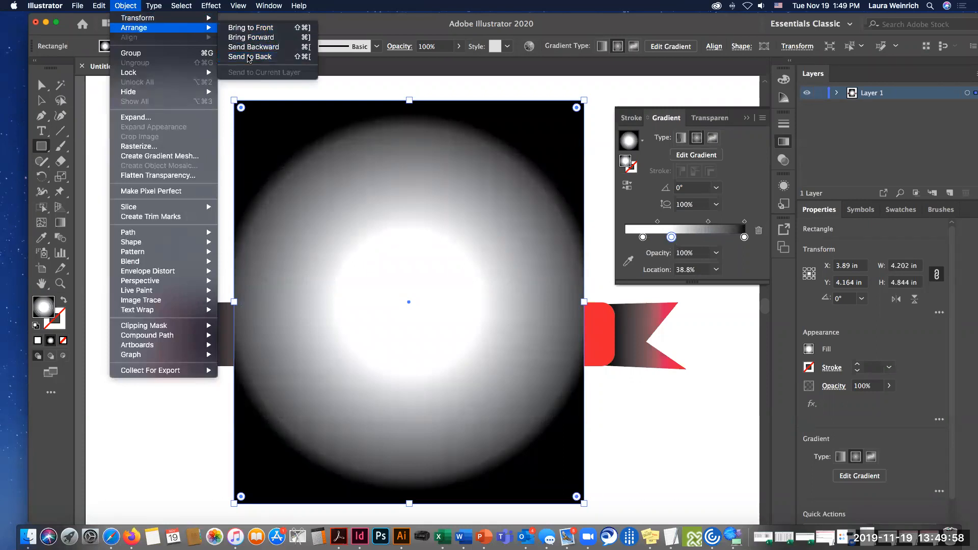
pyautogui.click(249, 57)
pyautogui.click(188, 195)
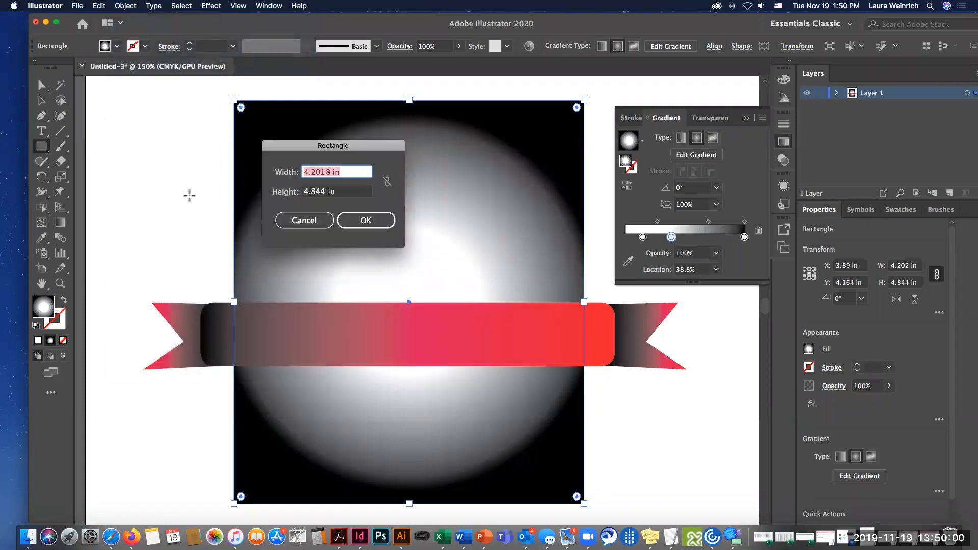
pyautogui.click(307, 221)
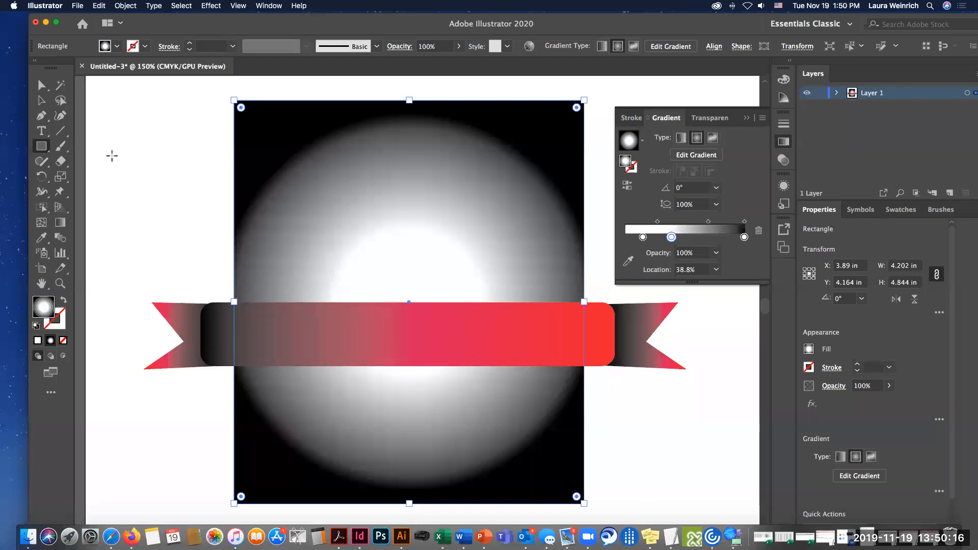
# Delete the ribbon banner and the background rectangle, including all leftover path pieces.
pyautogui.click(43, 86)
pyautogui.moveTo(183, 109); pyautogui.dragTo(628, 476)
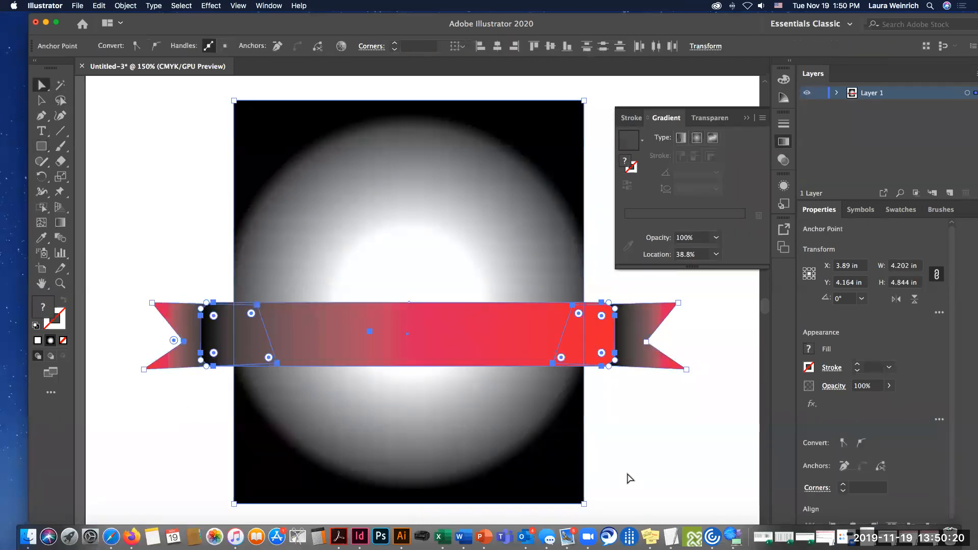
pyautogui.press('Delete')
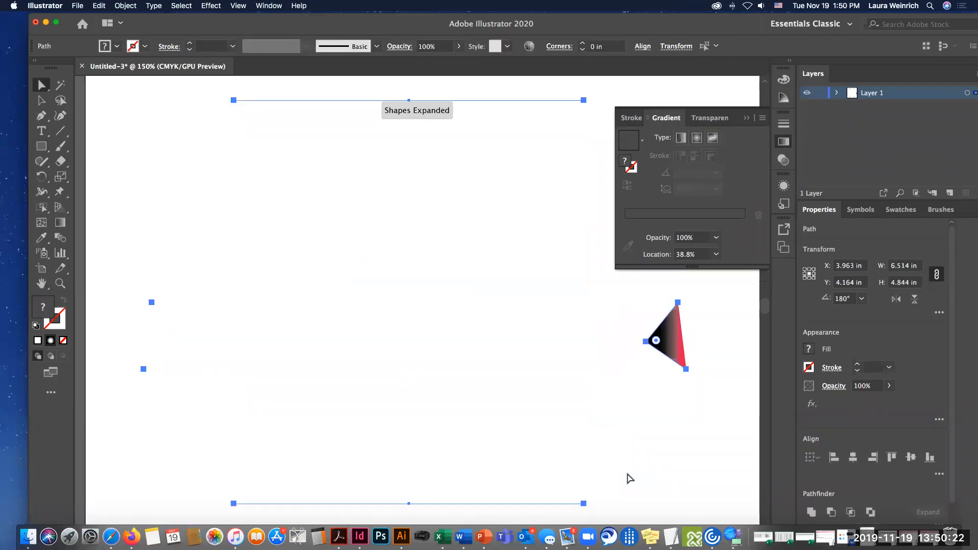
pyautogui.press('Delete')
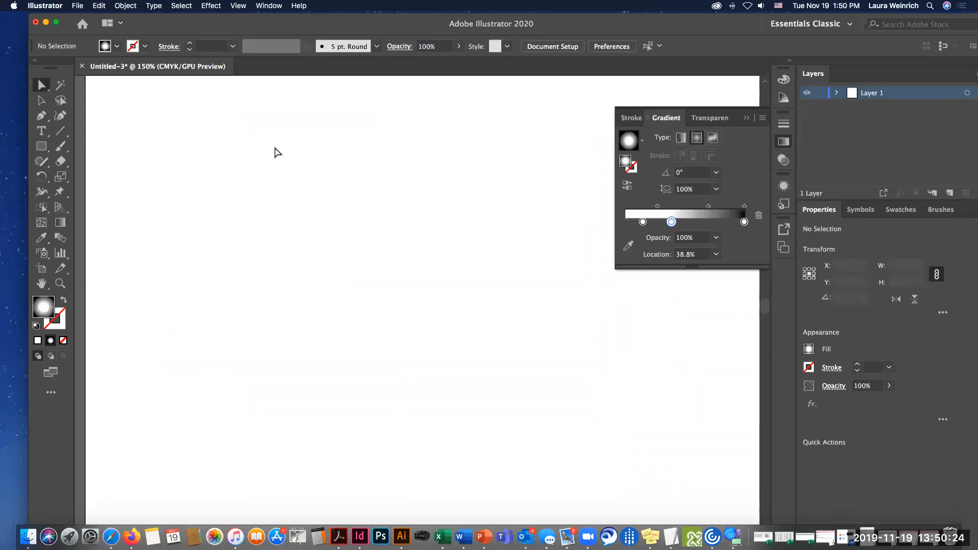
pyautogui.click(632, 117)
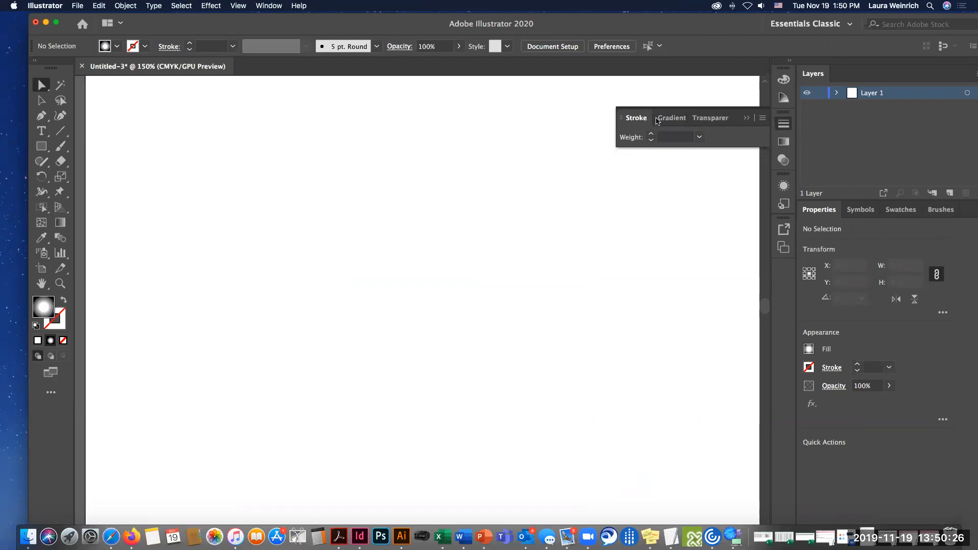
pyautogui.click(710, 119)
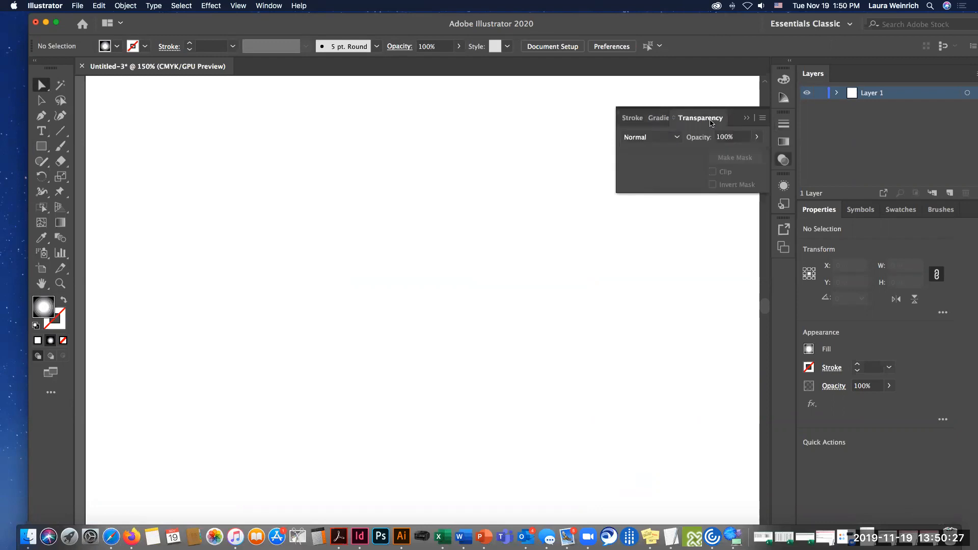
pyautogui.click(625, 120)
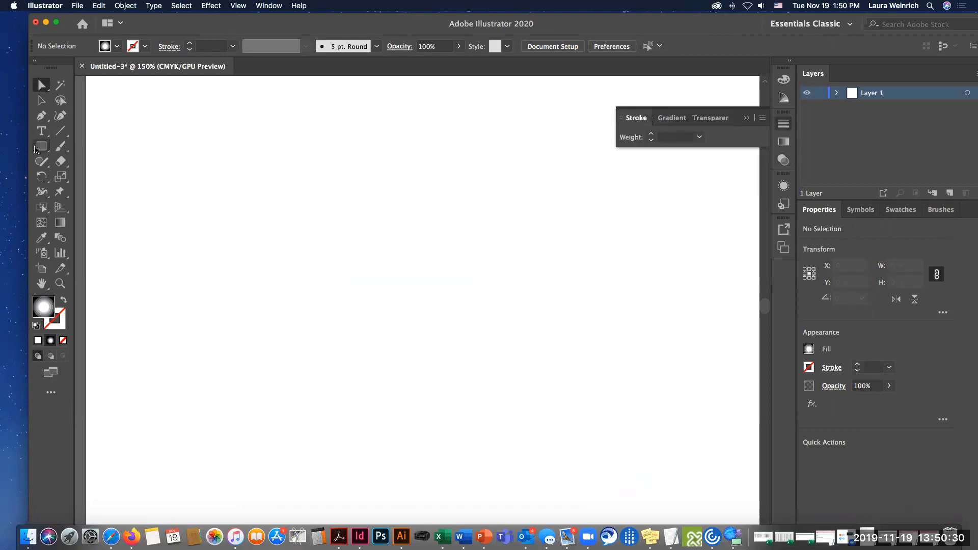
# Place the linked shield outline image 6croy5bLi.jpg and move it to the horizontal middle of the artboard's upper half.
pyautogui.click(77, 6)
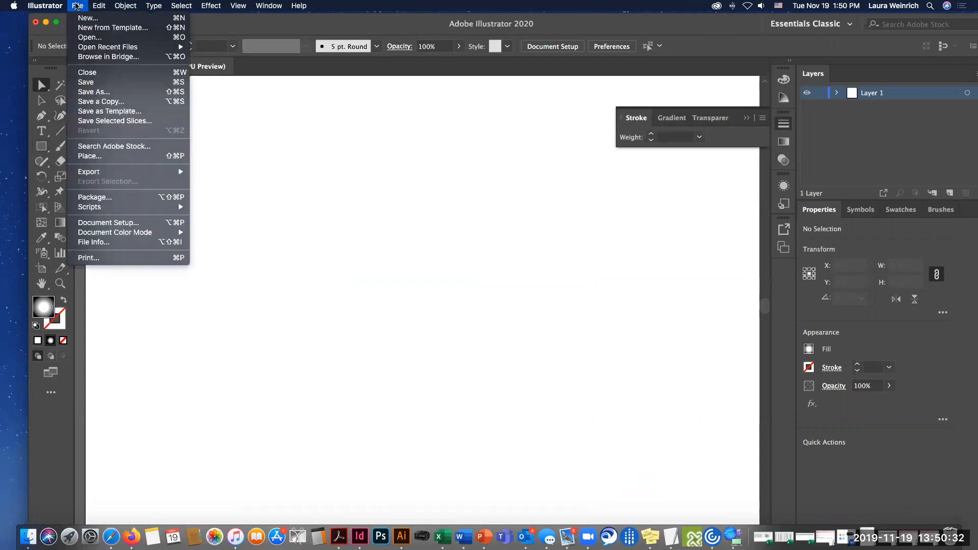
pyautogui.click(118, 159)
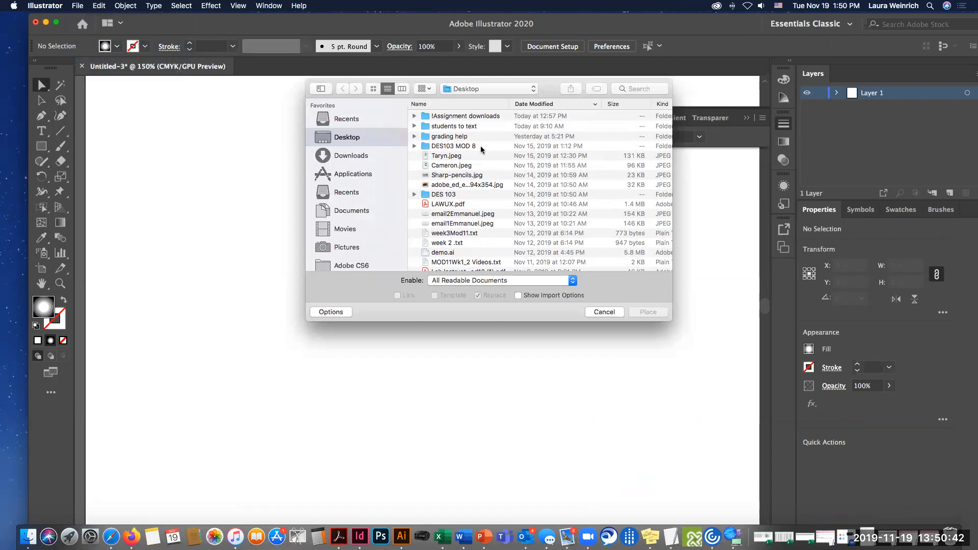
pyautogui.scroll(-5, 482, 149)
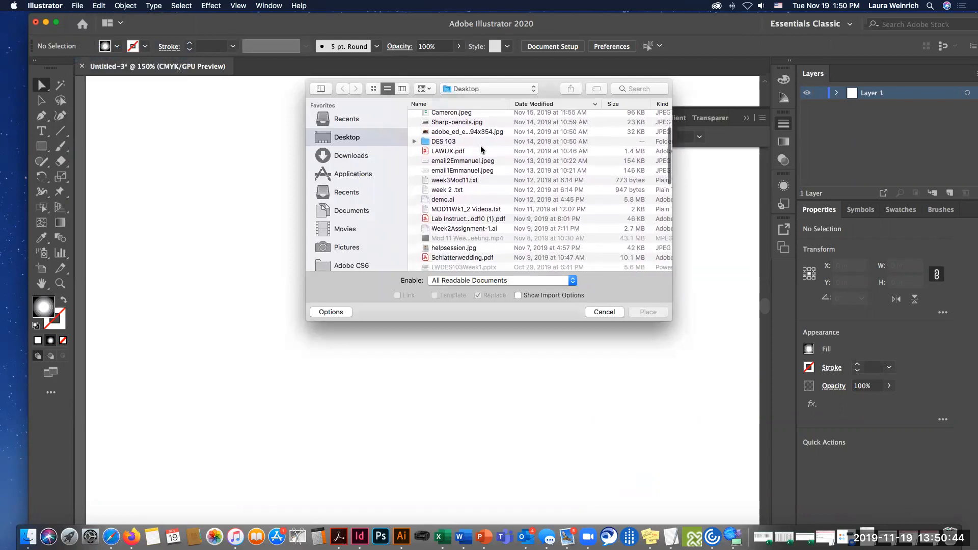
pyautogui.scroll(-2, 467, 170)
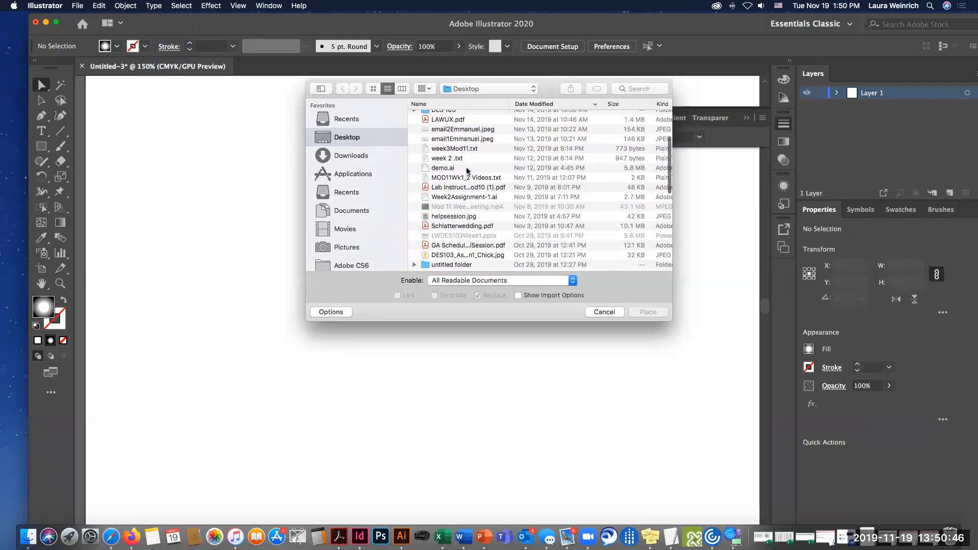
pyautogui.press('Escape')
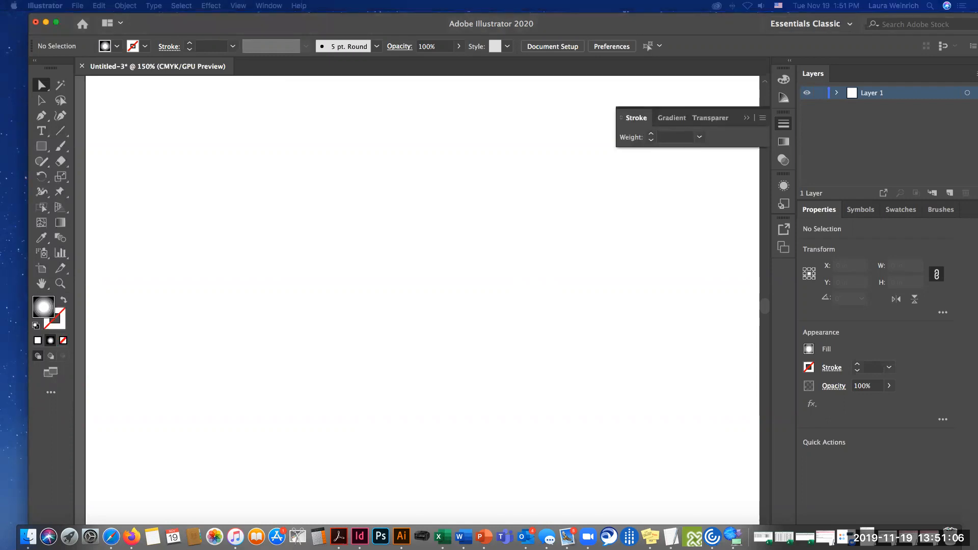
pyautogui.click(325, 168)
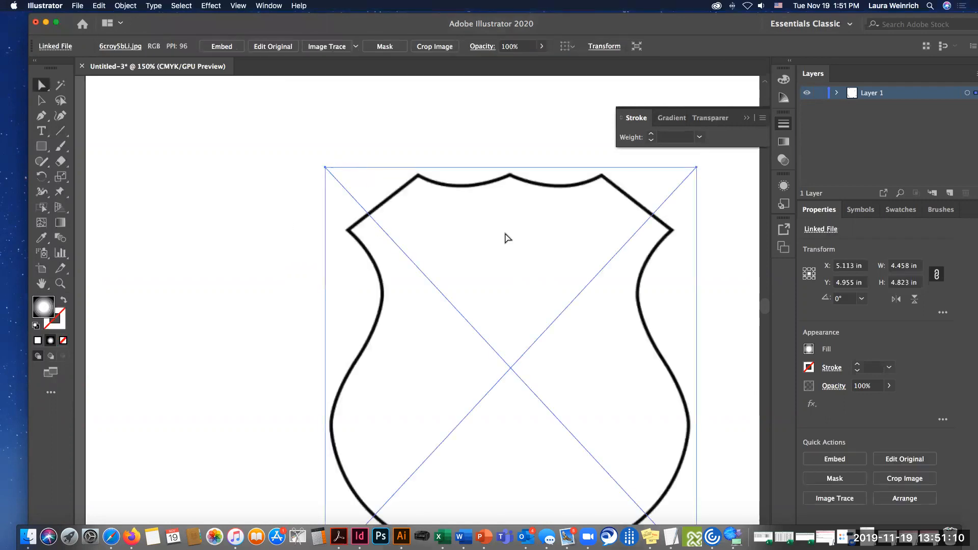
pyautogui.press('super+0')
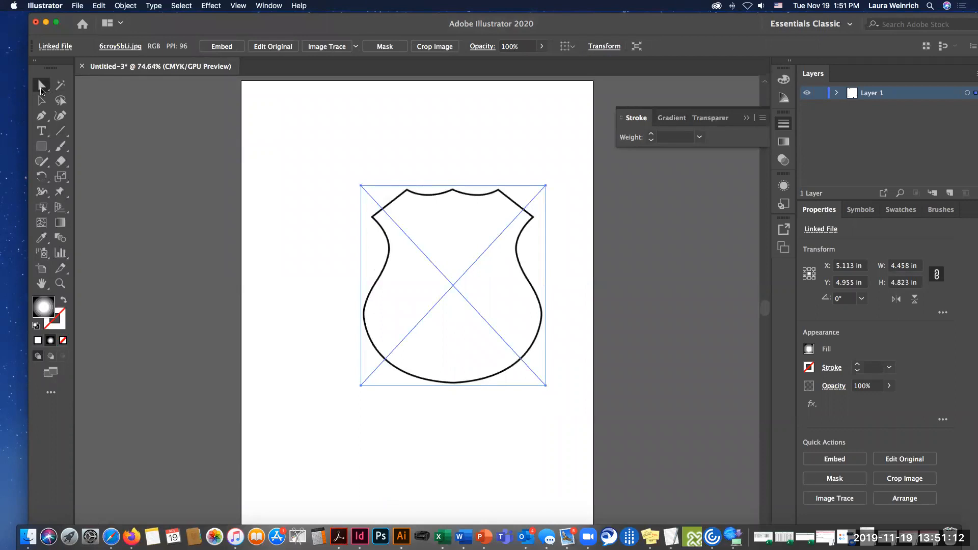
pyautogui.moveTo(455, 223); pyautogui.dragTo(416, 195)
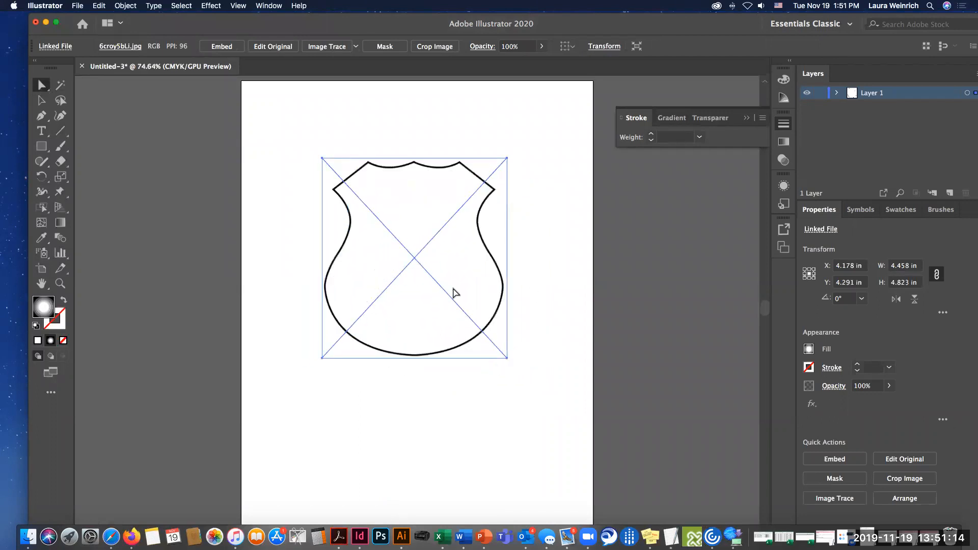
# Enlarge the linked shield image to about 6.49 in wide and 7.73 in high, then deselect it.
pyautogui.click(508, 397)
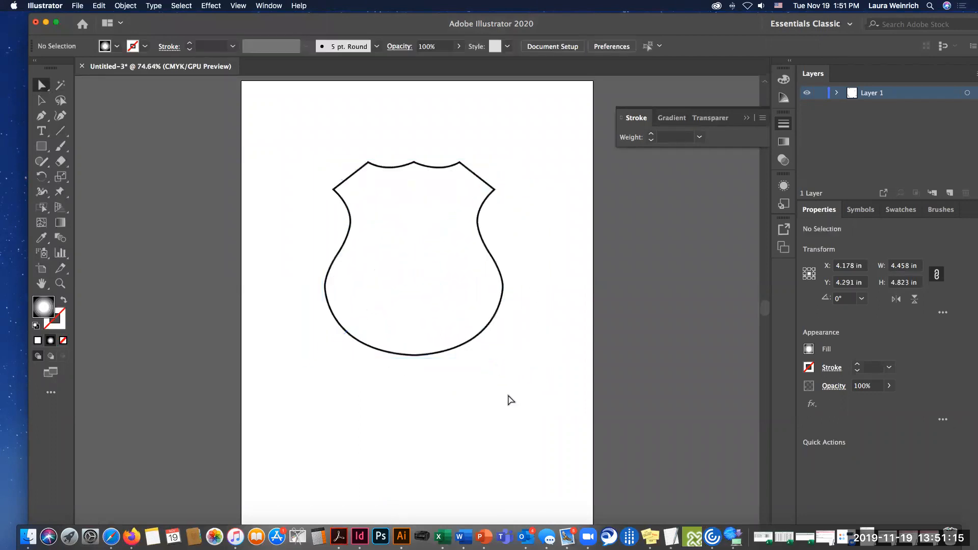
pyautogui.click(416, 281)
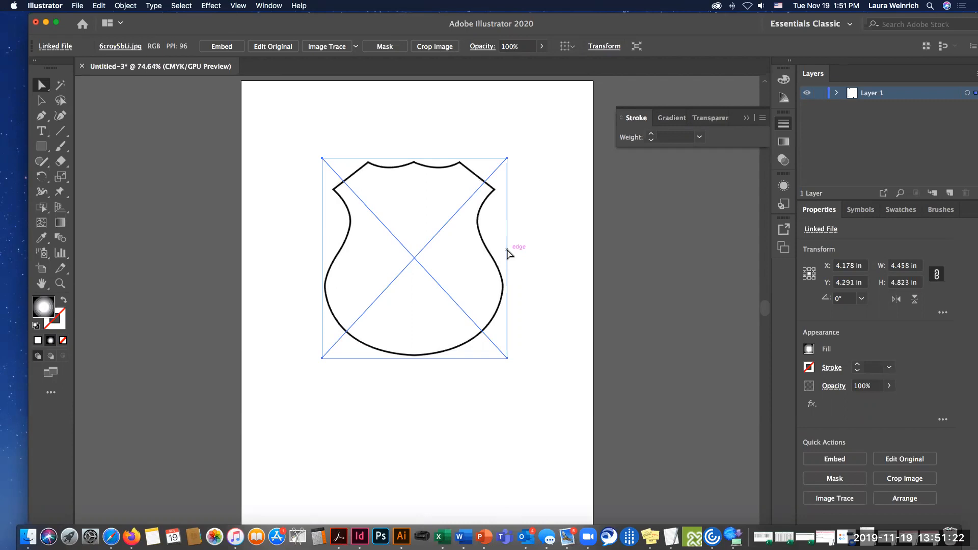
pyautogui.click(534, 248)
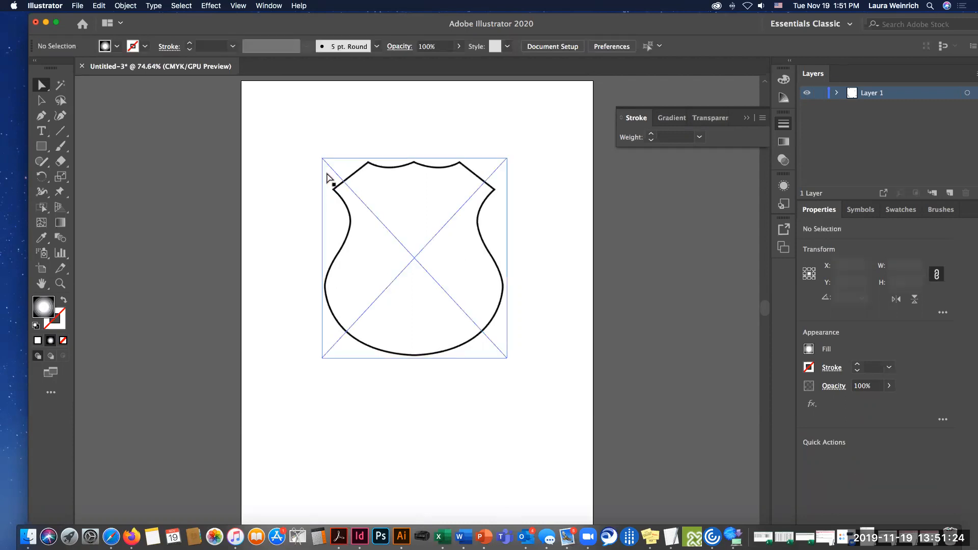
pyautogui.click(405, 199)
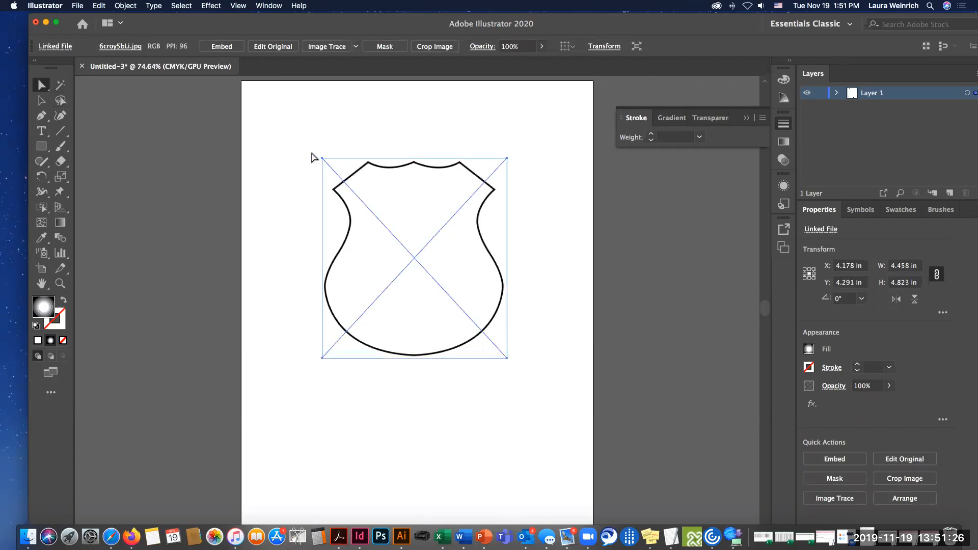
pyautogui.click(41, 100)
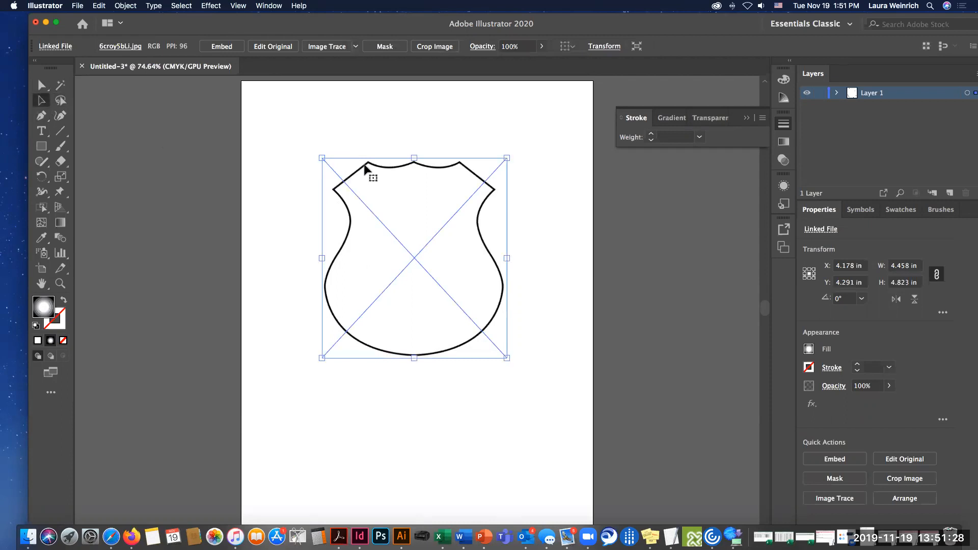
pyautogui.moveTo(321, 158); pyautogui.dragTo(284, 113)
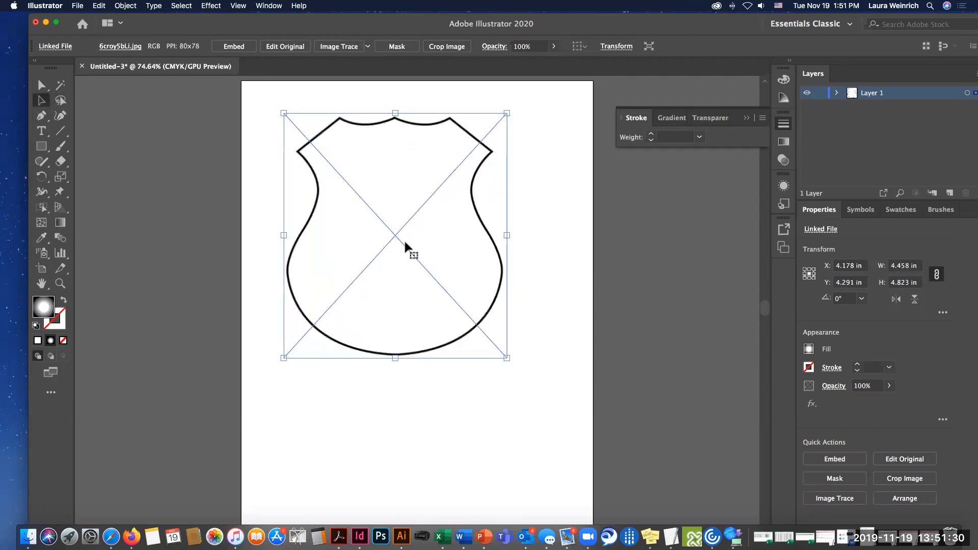
pyautogui.moveTo(505, 351); pyautogui.dragTo(552, 433)
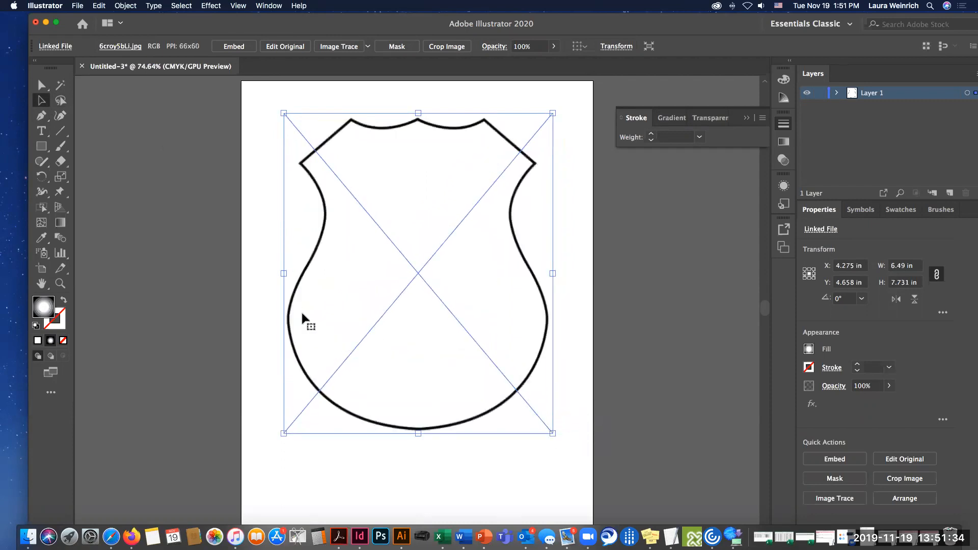
pyautogui.click(264, 268)
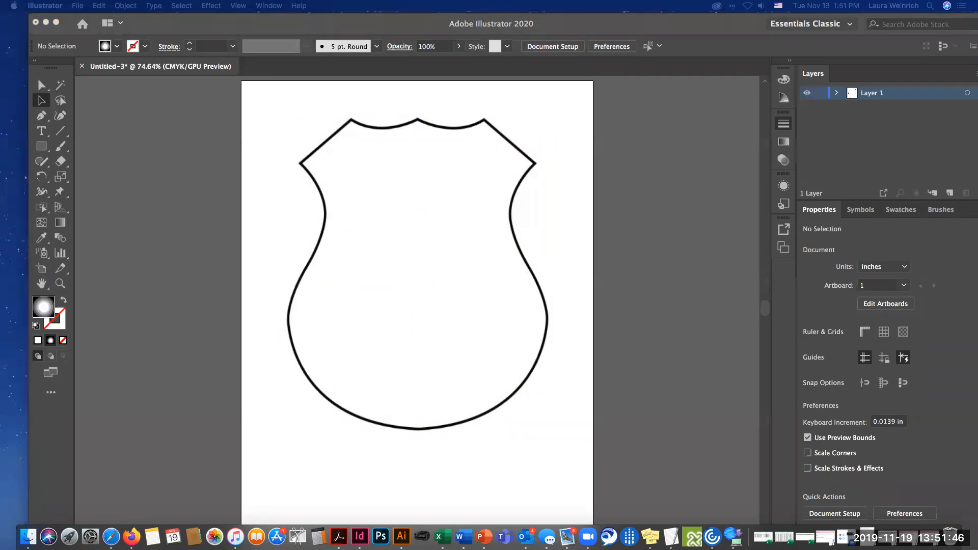
# Place the linked photo IMG_9191.jpg on the artboard over the shield.
pyautogui.click(494, 313)
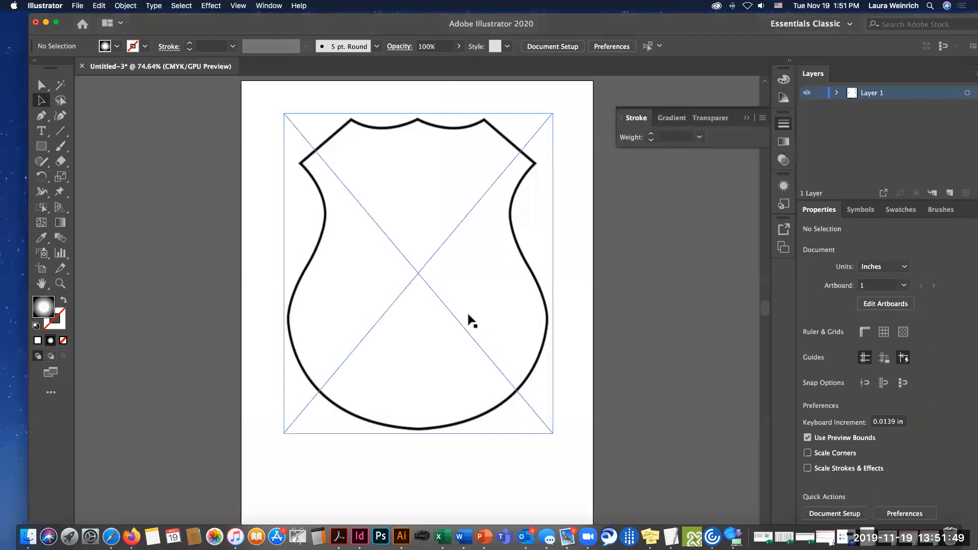
pyautogui.click(77, 5)
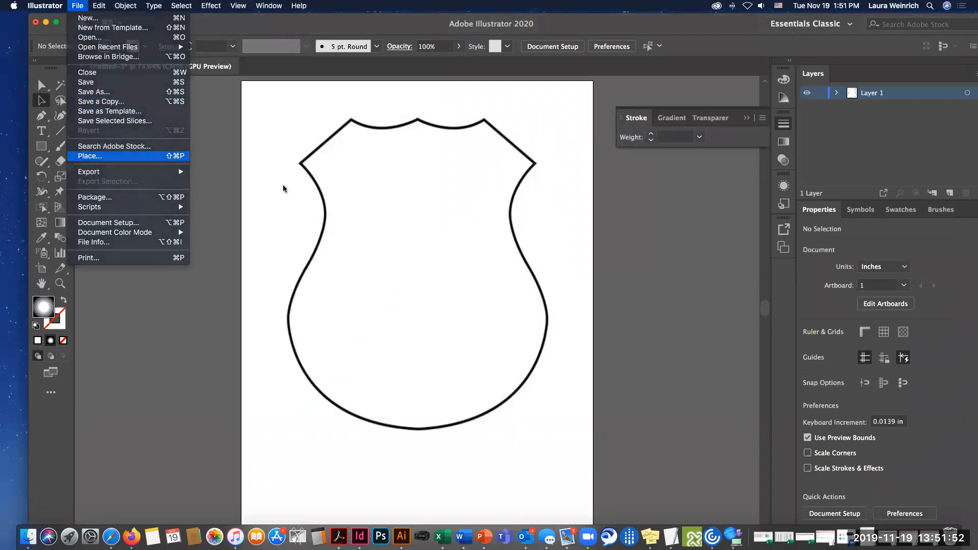
pyautogui.press('Return')
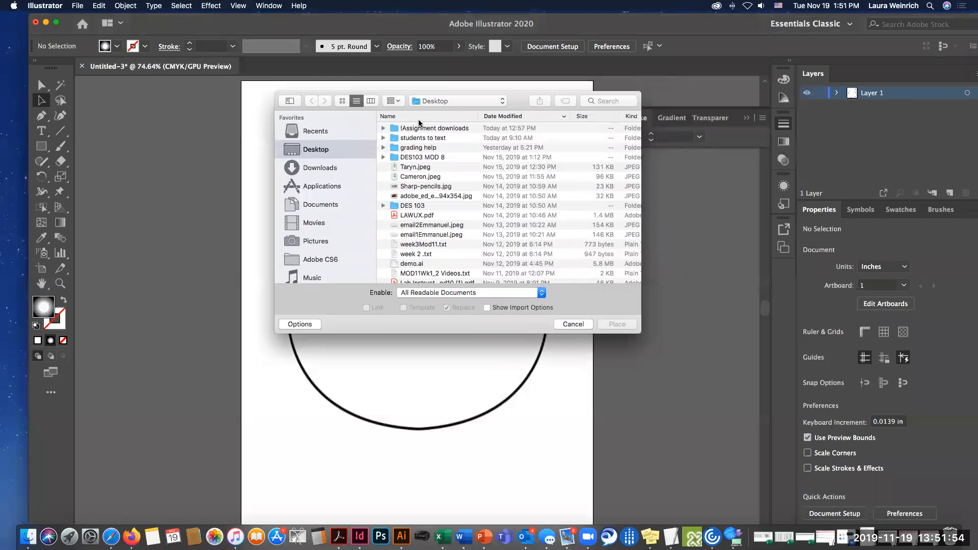
pyautogui.press('Escape')
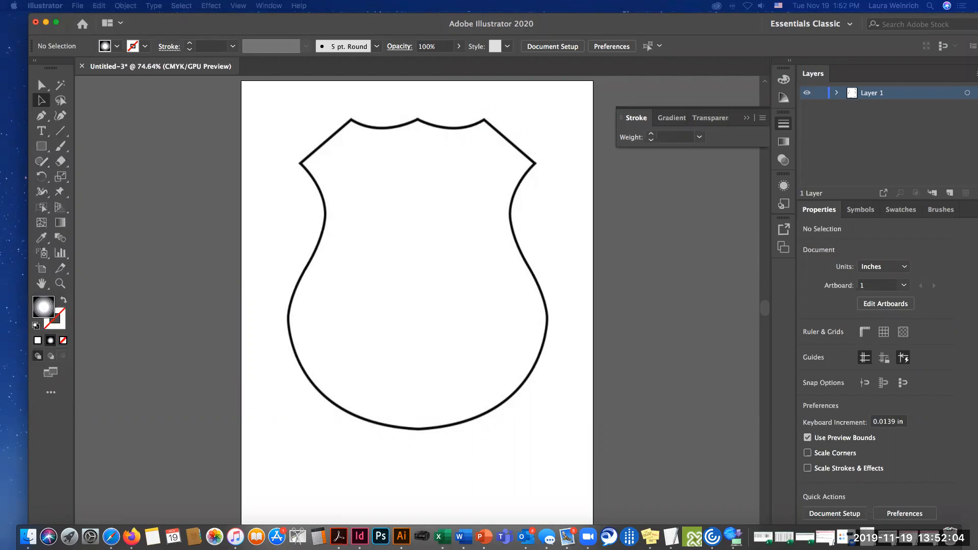
pyautogui.press('p')
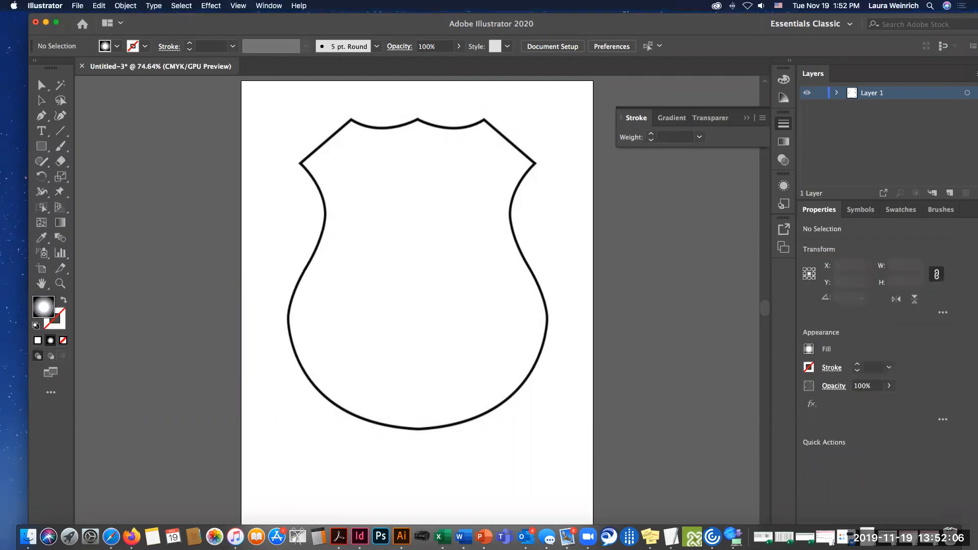
pyautogui.click(375, 243)
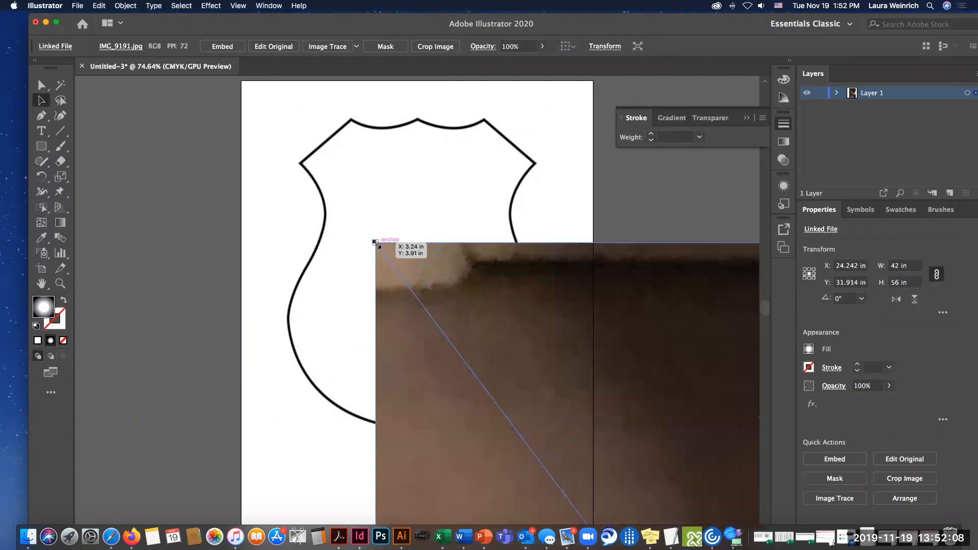
# Shift the oversized photo up across the artboard, set its Y position to 6 in and its height to 7 in, keeping proportions.
pyautogui.moveTo(605, 343); pyautogui.dragTo(305, 250)
pyautogui.click(849, 266)
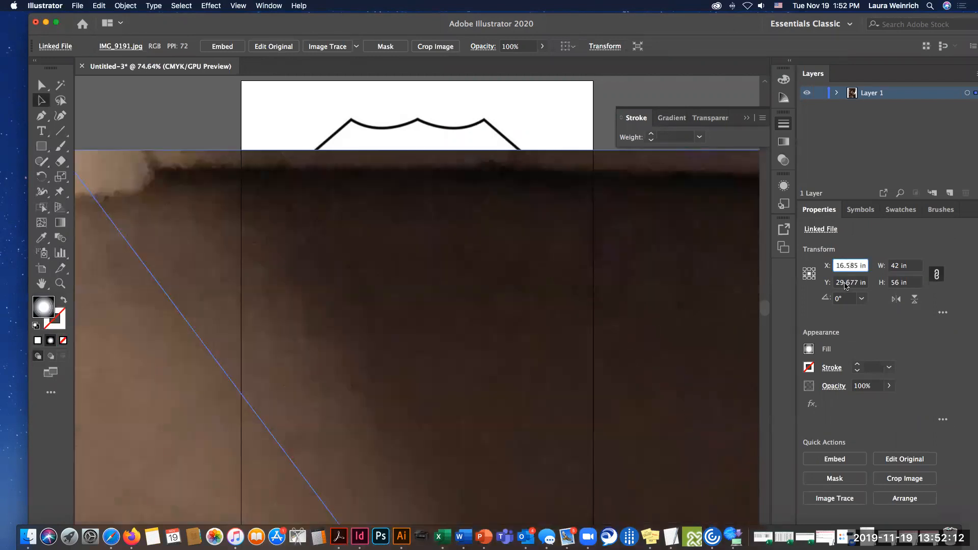
pyautogui.click(844, 283)
pyautogui.write('6')
pyautogui.press('Return')
pyautogui.click(898, 282)
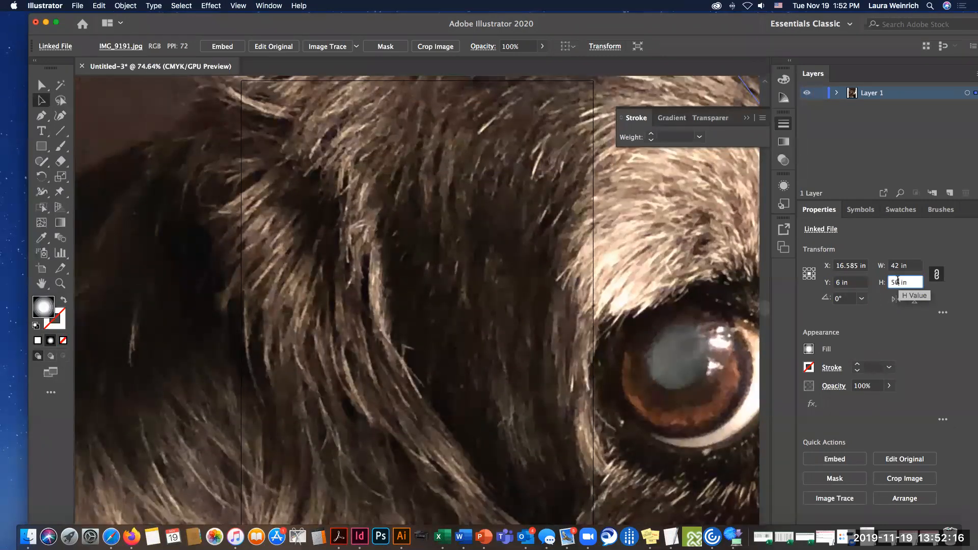
pyautogui.doubleClick(898, 281)
pyautogui.write('7')
pyautogui.press('Return')
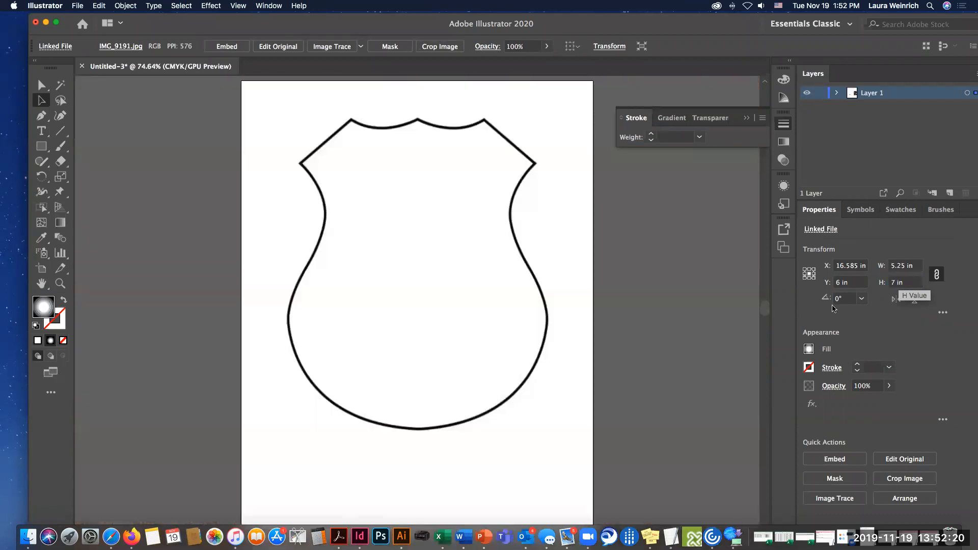
# Bring the dog photo back from outside the artboard and position it over the middle of the shield.
pyautogui.scroll(-10, 637, 338)
pyautogui.hscroll(10, 637, 338)
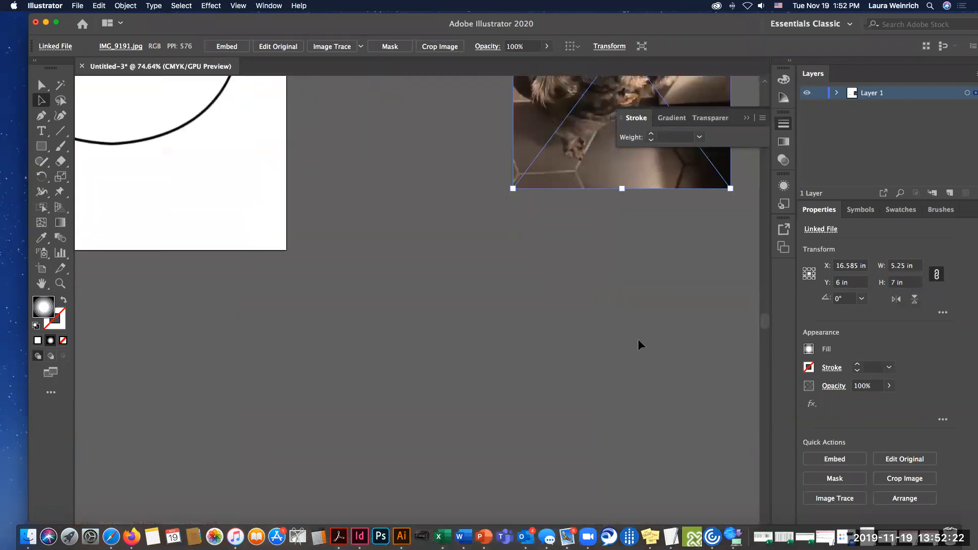
pyautogui.scroll(5, 638, 339)
pyautogui.hscroll(-4, 638, 339)
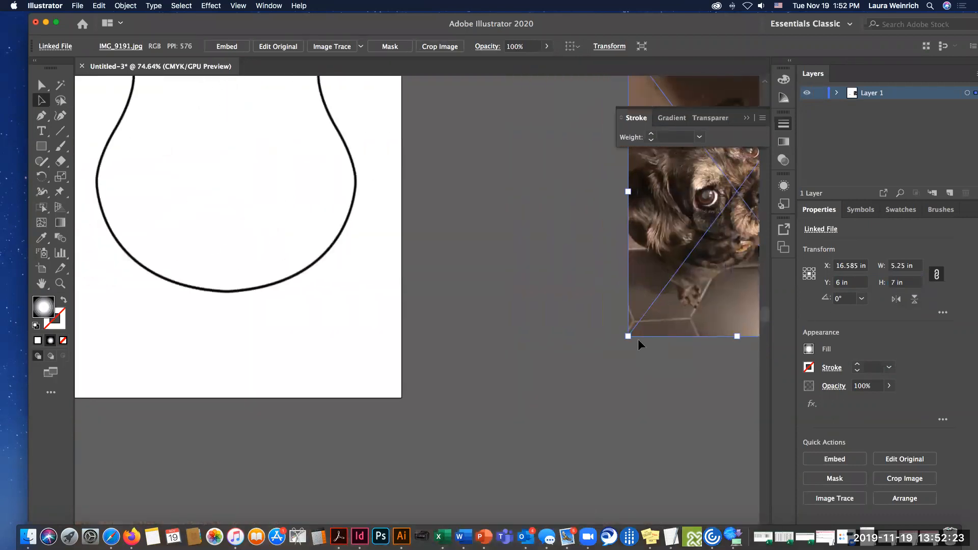
pyautogui.click(42, 85)
pyautogui.moveTo(706, 212); pyautogui.dragTo(237, 220)
pyautogui.hscroll(-1, 491, 300)
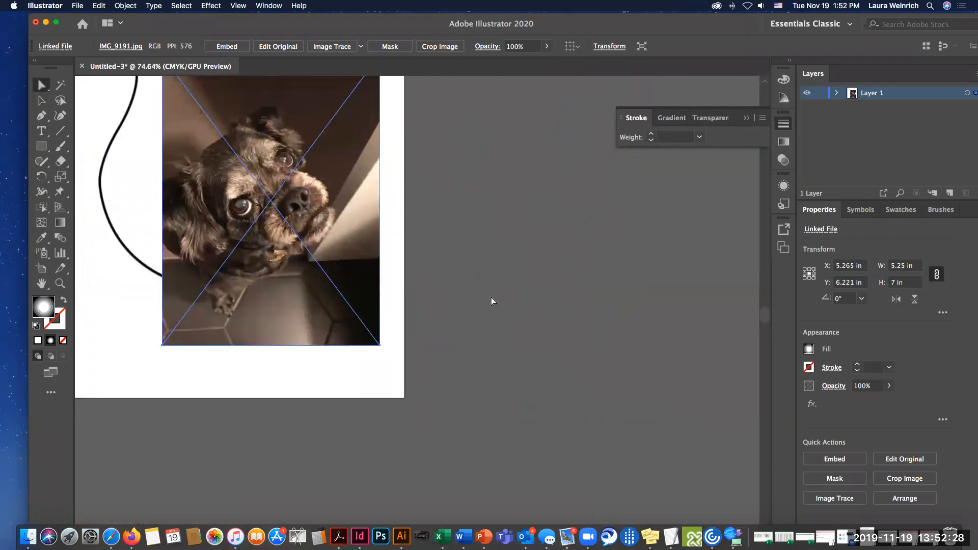
pyautogui.hscroll(-8, 491, 300)
pyautogui.scroll(2, 491, 300)
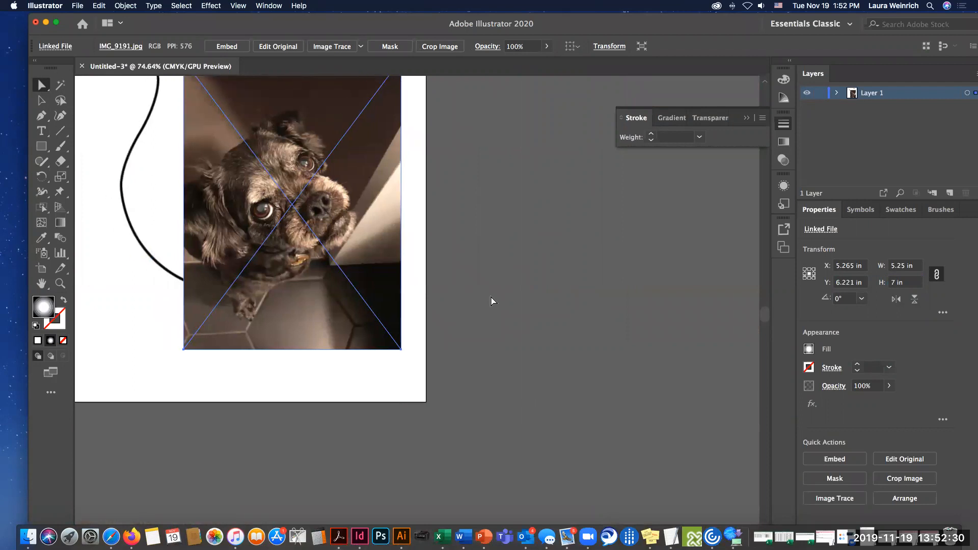
pyautogui.hscroll(-2, 491, 300)
pyautogui.scroll(5, 492, 300)
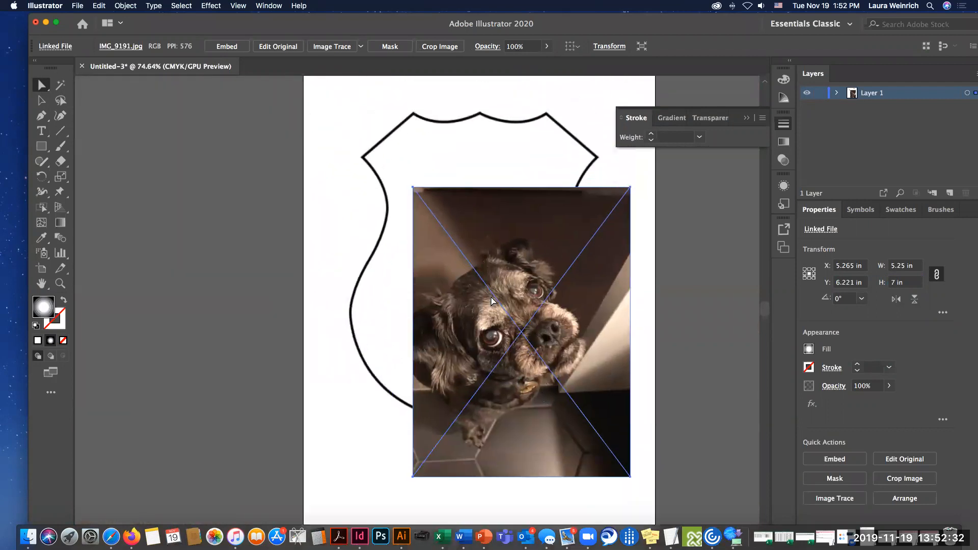
pyautogui.moveTo(599, 284); pyautogui.dragTo(557, 234)
# Shrink the dog photo to about 3.65 by 4.38 in and center it horizontally in the shield's upper part.
pyautogui.click(41, 100)
pyautogui.moveTo(589, 137); pyautogui.dragTo(522, 246)
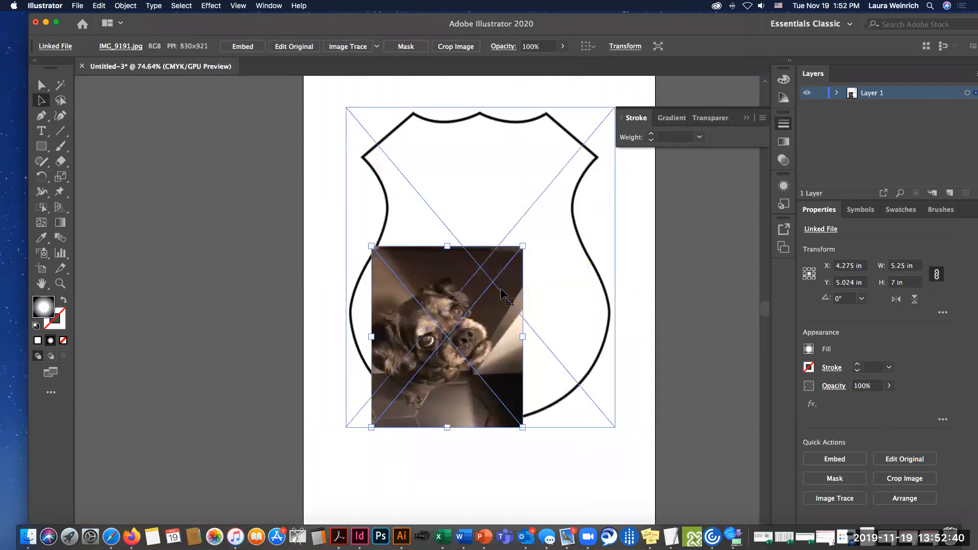
pyautogui.moveTo(458, 309); pyautogui.dragTo(492, 200)
pyautogui.click(637, 246)
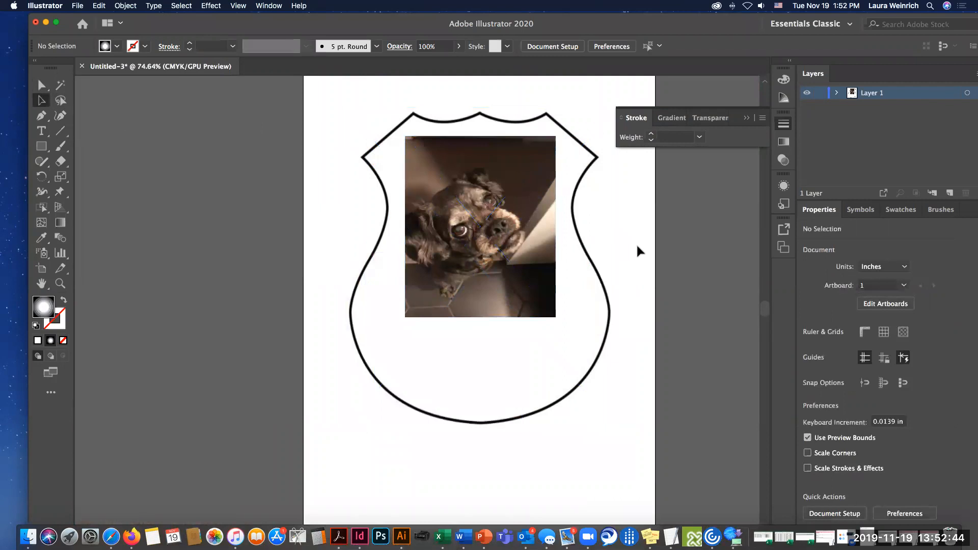
# Lower the dog photo's opacity to 33%.
pyautogui.click(509, 264)
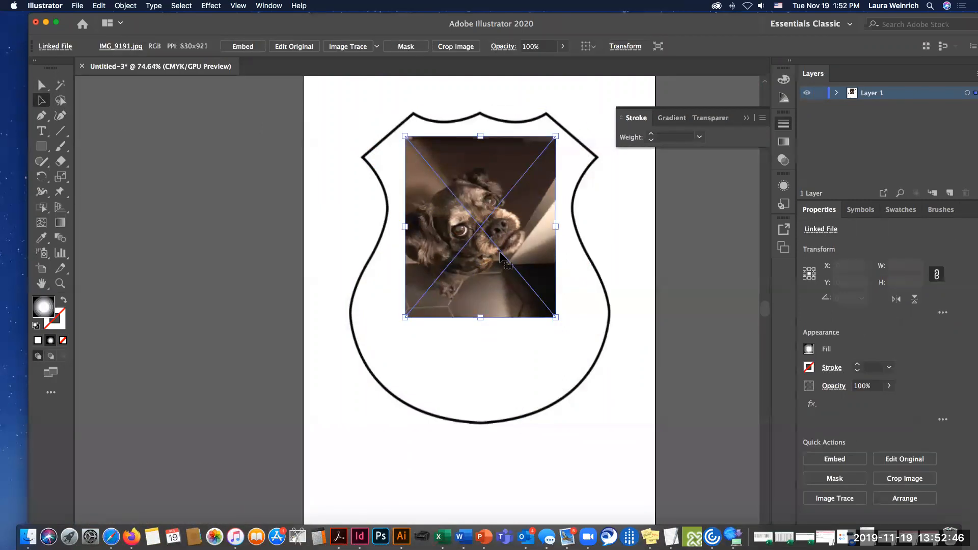
pyautogui.click(711, 119)
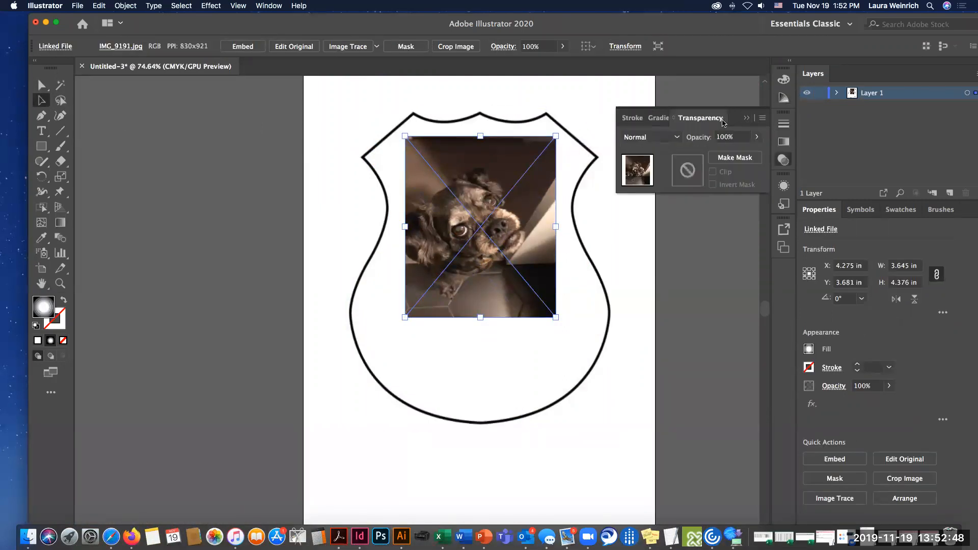
pyautogui.click(757, 137)
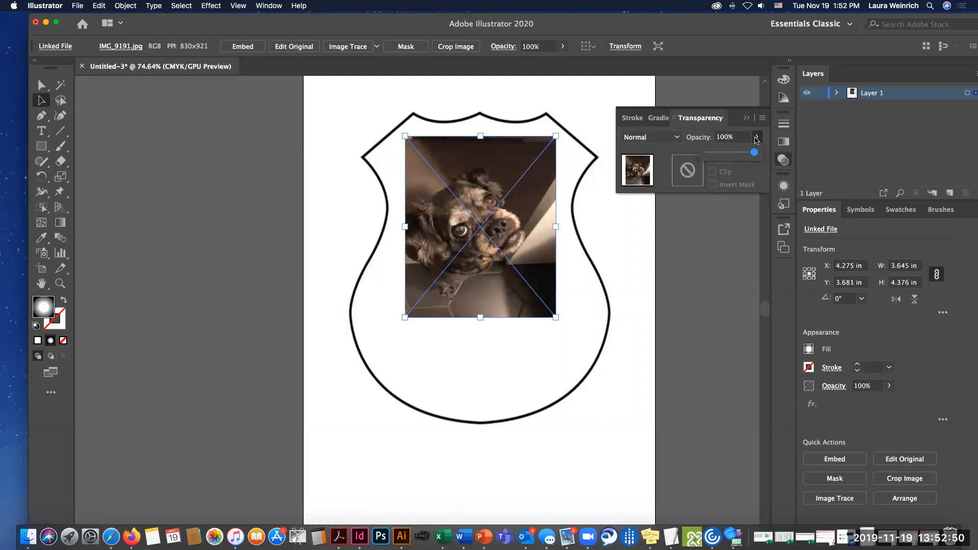
pyautogui.moveTo(754, 154); pyautogui.dragTo(722, 155)
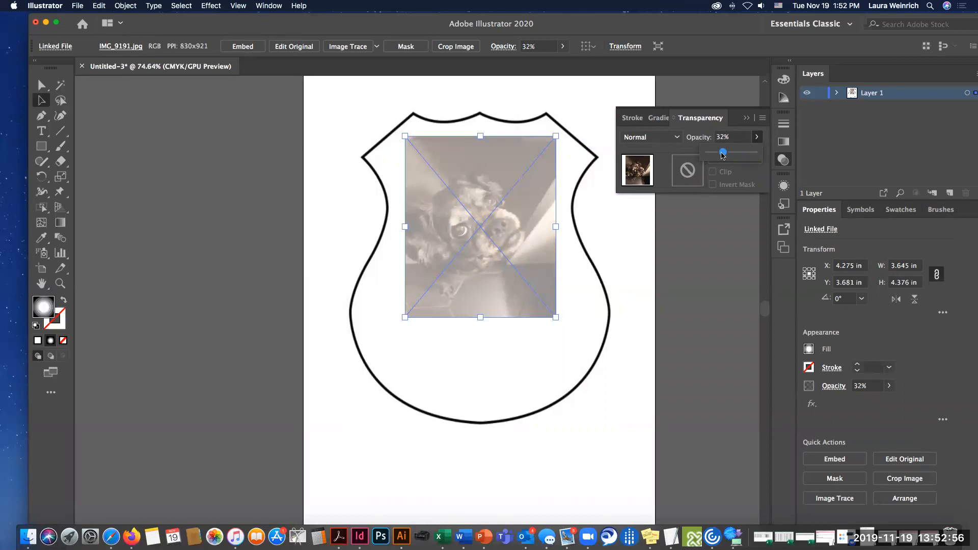
pyautogui.moveTo(722, 155); pyautogui.dragTo(723, 155)
# Try the Darken, Lighten and Overlay blending modes on the dog photo.
pyautogui.click(664, 137)
pyautogui.click(664, 138)
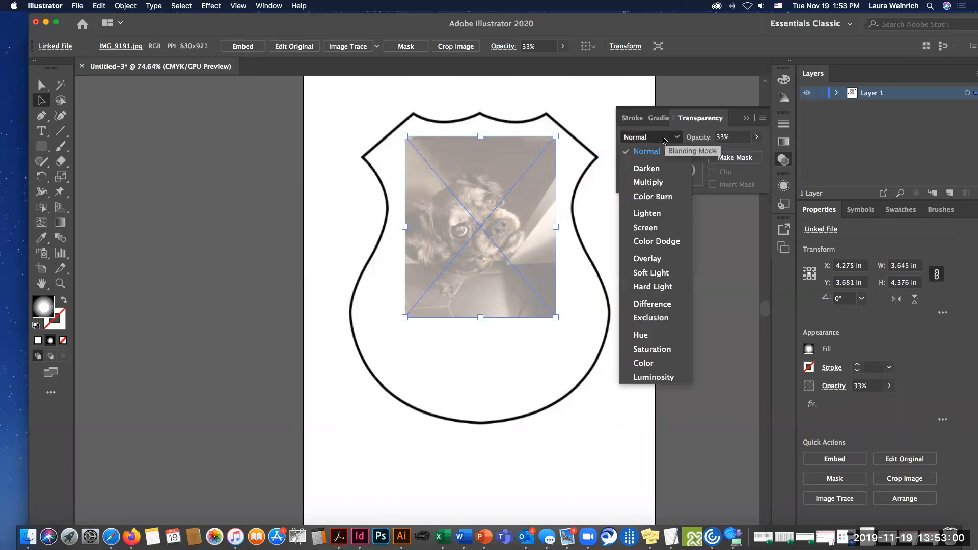
pyautogui.click(661, 169)
pyautogui.click(671, 142)
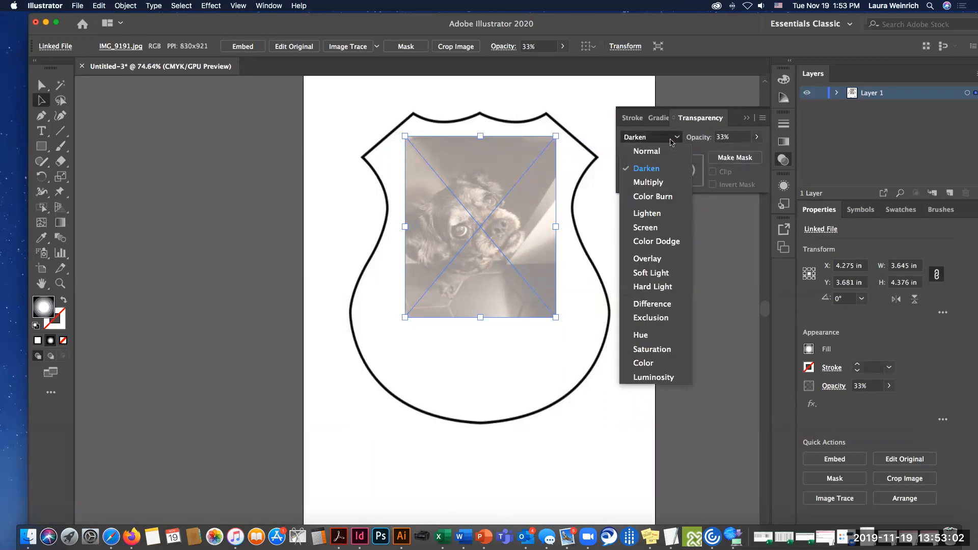
pyautogui.click(661, 213)
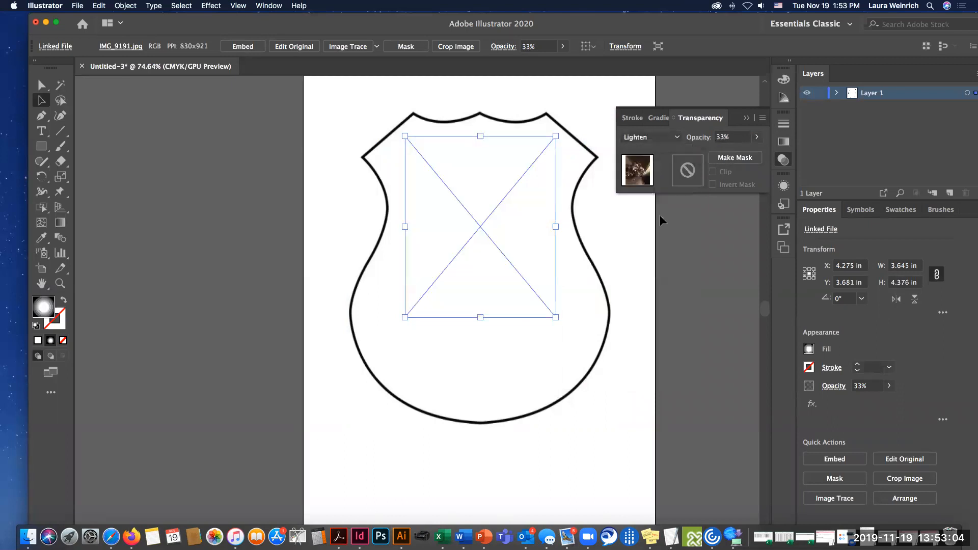
pyautogui.click(664, 137)
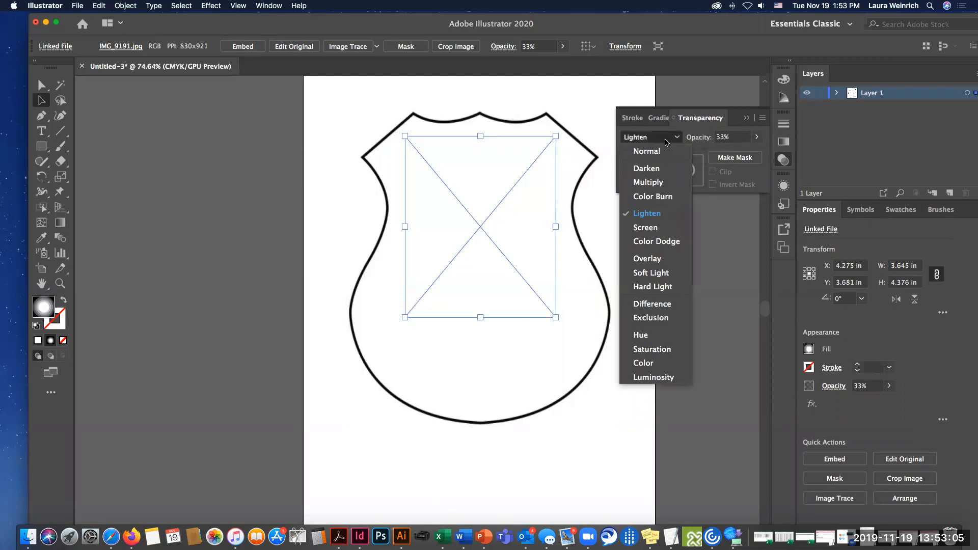
pyautogui.click(656, 261)
# Raise the dog photo's opacity to 86% and set its blending mode back to Normal.
pyautogui.click(757, 136)
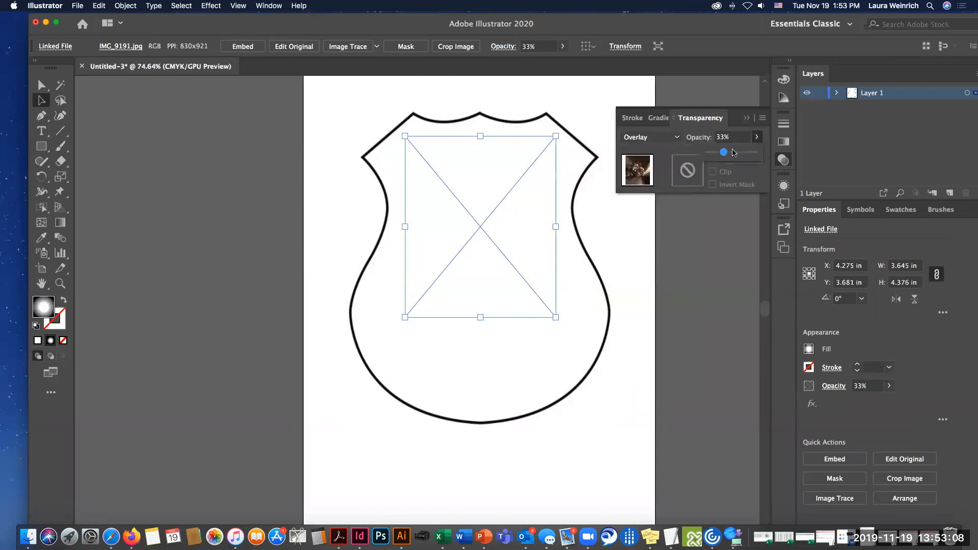
pyautogui.moveTo(723, 152); pyautogui.dragTo(747, 152)
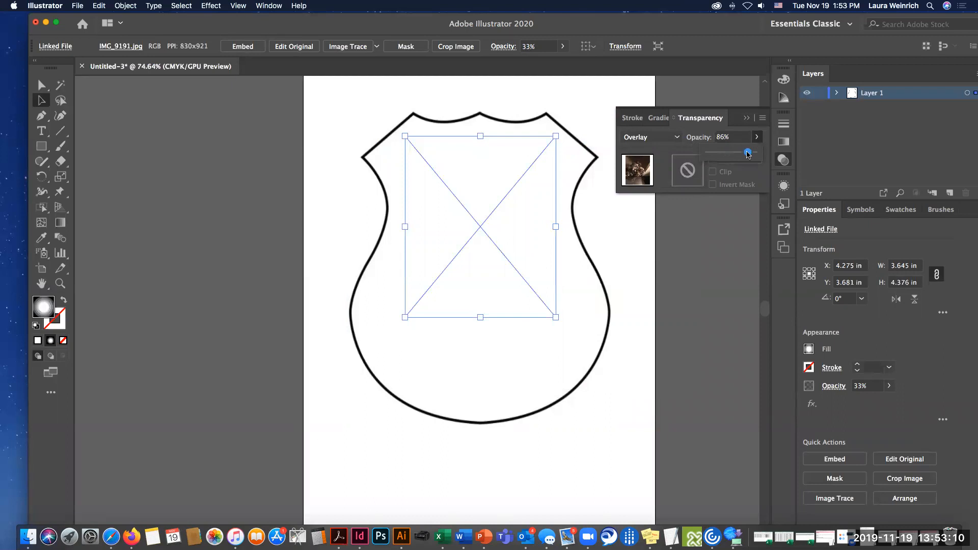
pyautogui.click(671, 141)
pyautogui.click(662, 149)
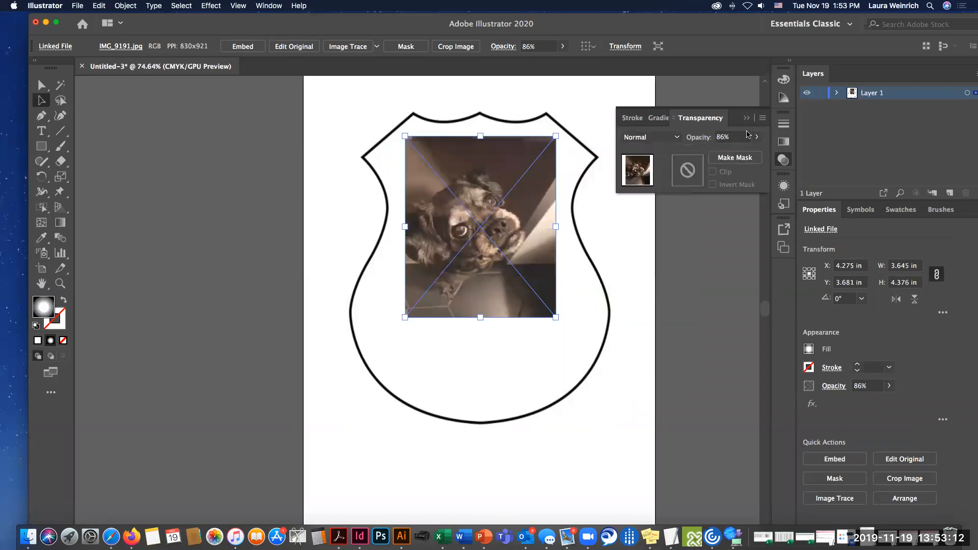
# Lower the dog photo's opacity to 52%, deselect it and collapse the transparency settings.
pyautogui.click(757, 137)
pyautogui.moveTo(746, 152); pyautogui.dragTo(728, 153)
pyautogui.click(625, 260)
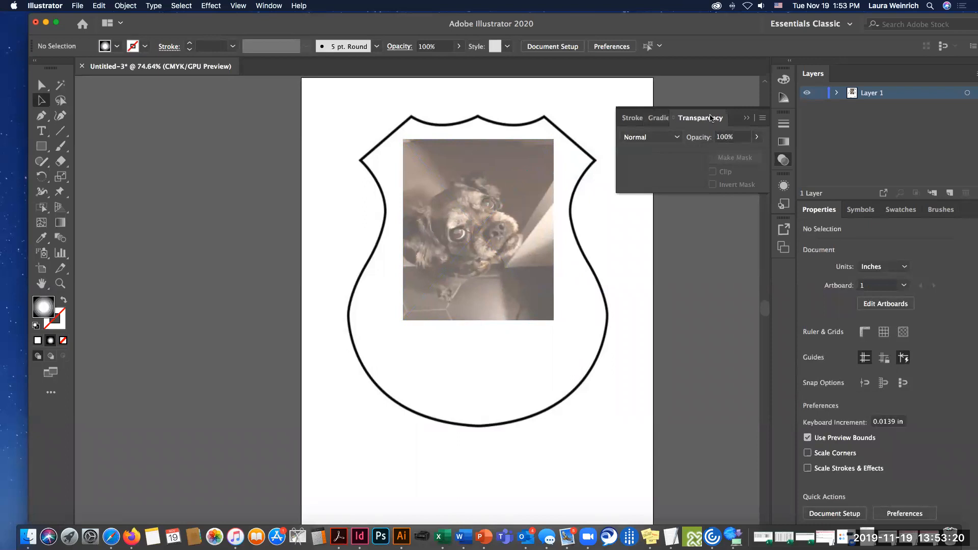
pyautogui.click(745, 118)
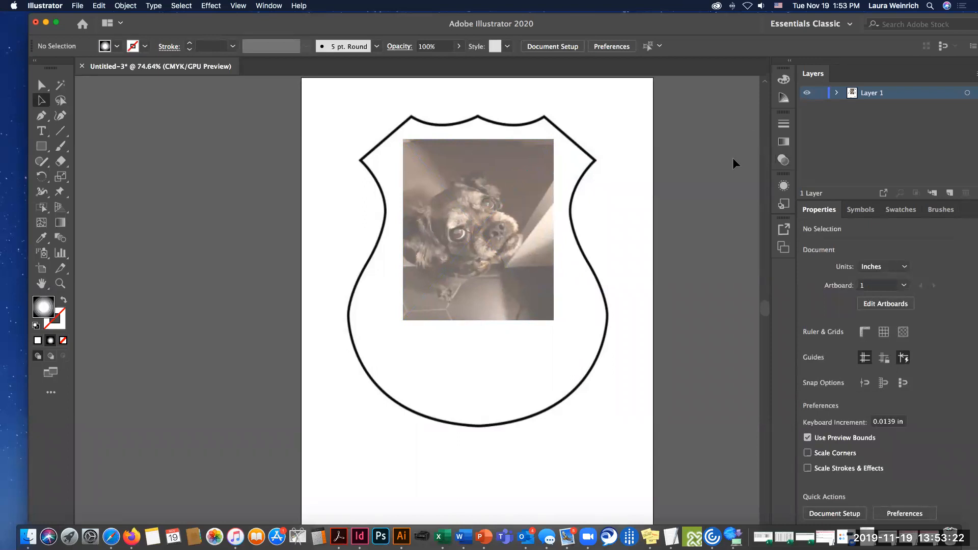
# Move the dog photo down into the lower part of the shield and deselect it.
pyautogui.click(477, 182)
pyautogui.moveTo(476, 181); pyautogui.dragTo(467, 178)
pyautogui.moveTo(484, 260); pyautogui.dragTo(486, 260)
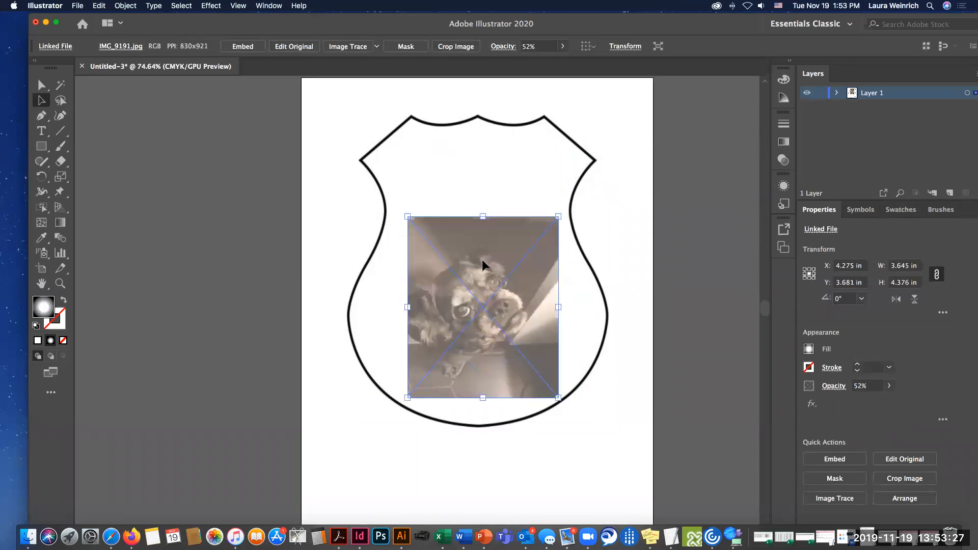
pyautogui.click(560, 252)
pyautogui.click(634, 247)
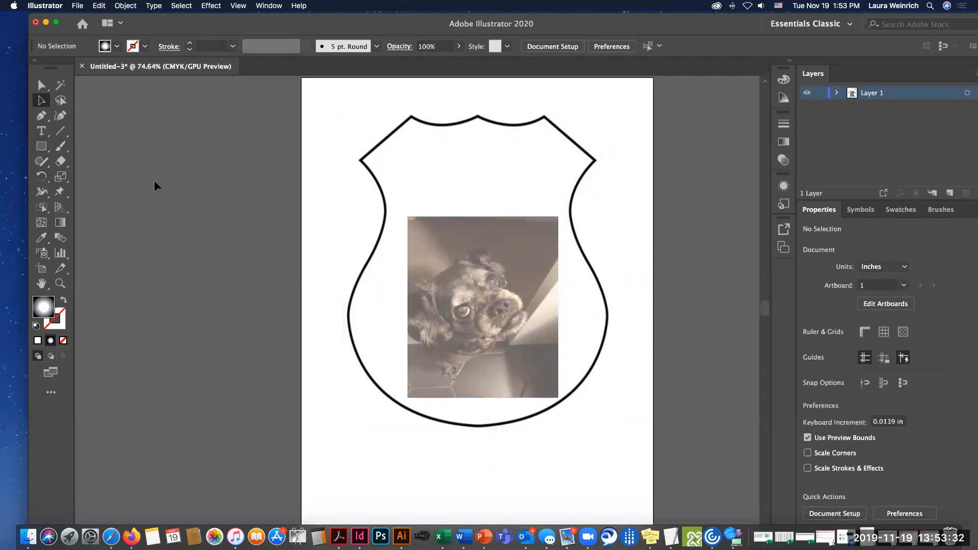
# Add the point text "Bogart" in the shield's upper part, above the dog photo.
pyautogui.click(41, 131)
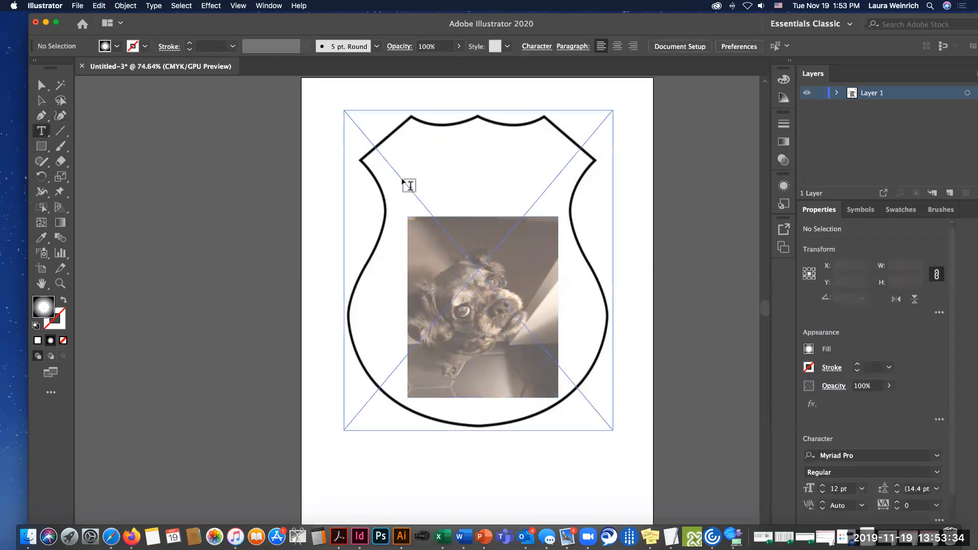
pyautogui.click(402, 181)
pyautogui.write('Bogart')
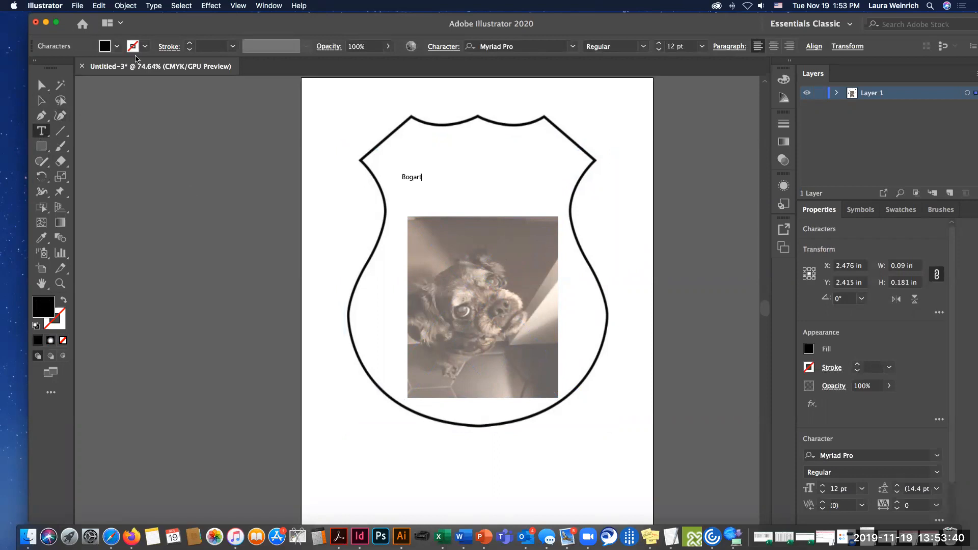
pyautogui.click(41, 87)
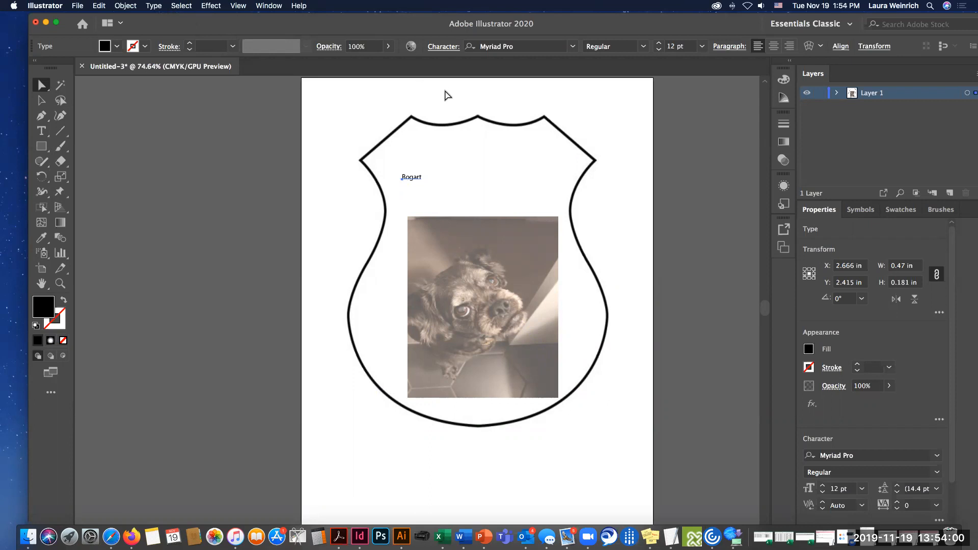
# Set the font of the "Bogart" text to BODY HUNTER Bold.
pyautogui.doubleClick(416, 177)
pyautogui.doubleClick(415, 177)
pyautogui.click(416, 177)
pyautogui.doubleClick(416, 176)
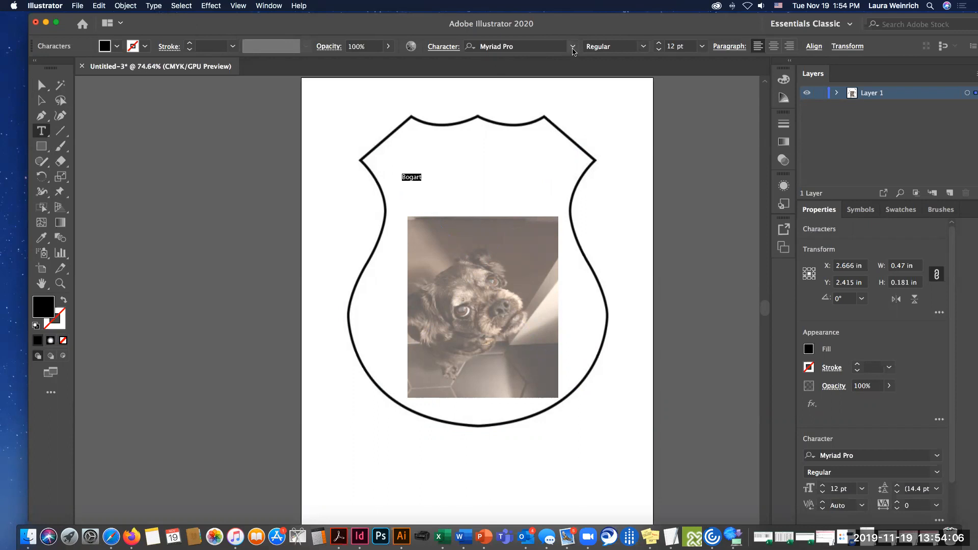
pyautogui.click(573, 46)
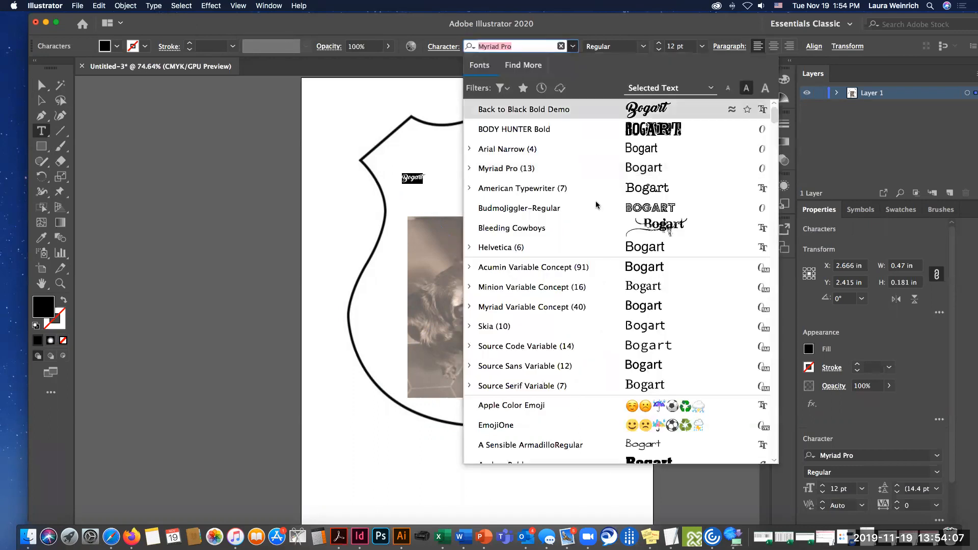
pyautogui.click(637, 131)
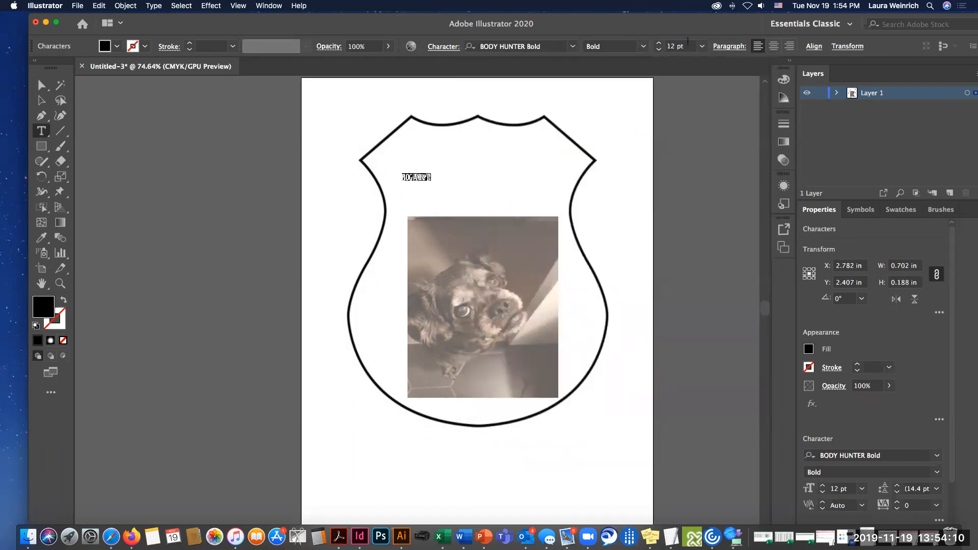
# Enlarge the "Bogart" text to 60 pt and move it over the lower edge of the dog photo.
pyautogui.click(702, 46)
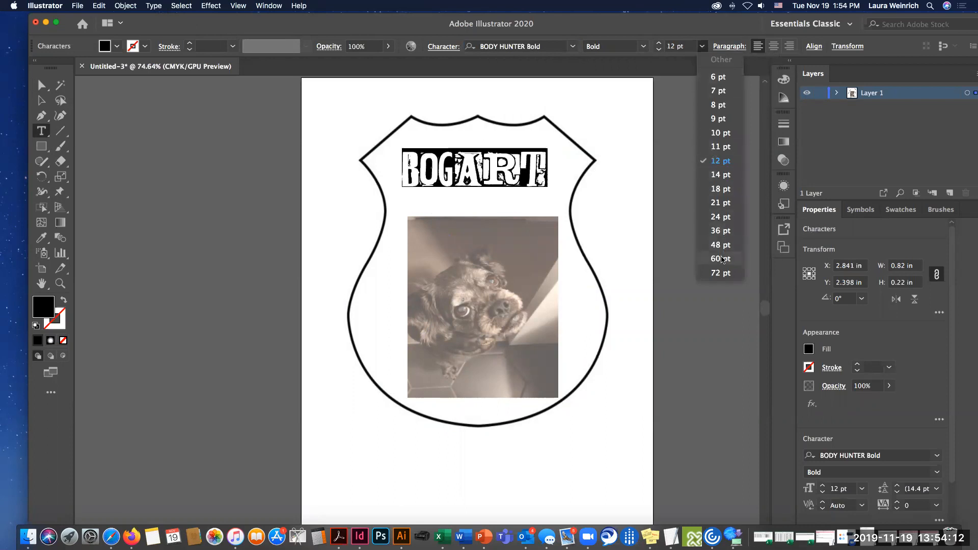
pyautogui.click(723, 259)
pyautogui.click(41, 85)
pyautogui.moveTo(510, 177); pyautogui.dragTo(520, 381)
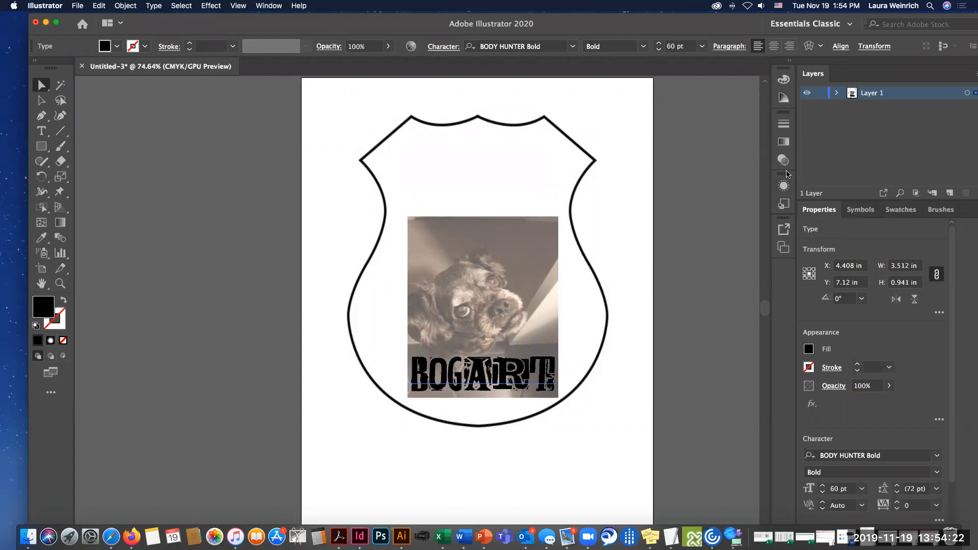
# Lower the "Bogart" text's opacity to 60% and deselect it.
pyautogui.click(784, 142)
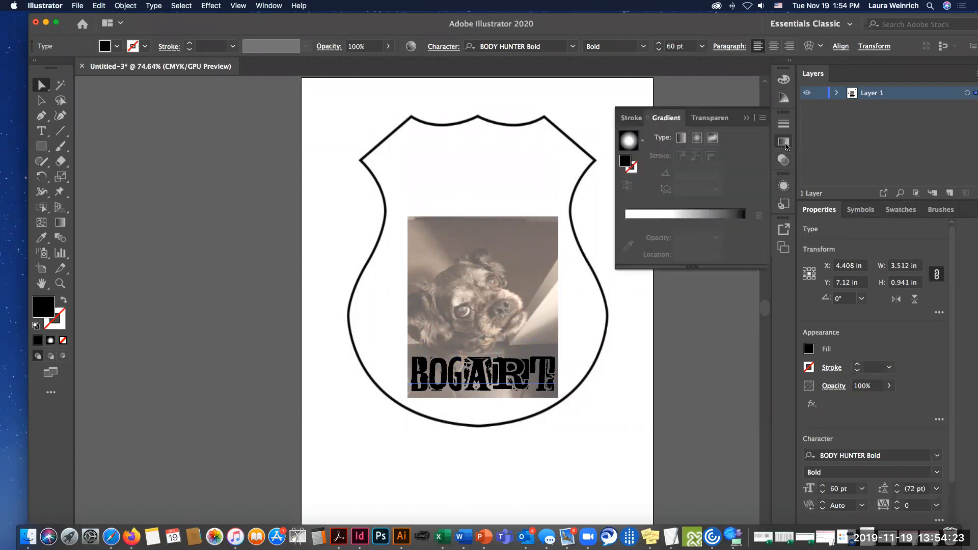
pyautogui.click(714, 118)
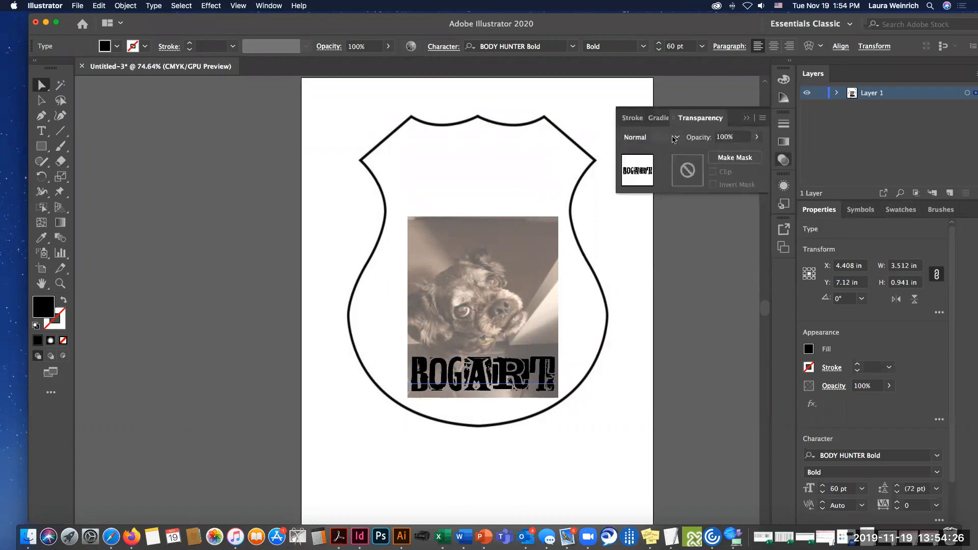
pyautogui.click(755, 137)
pyautogui.moveTo(756, 153); pyautogui.dragTo(736, 153)
pyautogui.click(708, 412)
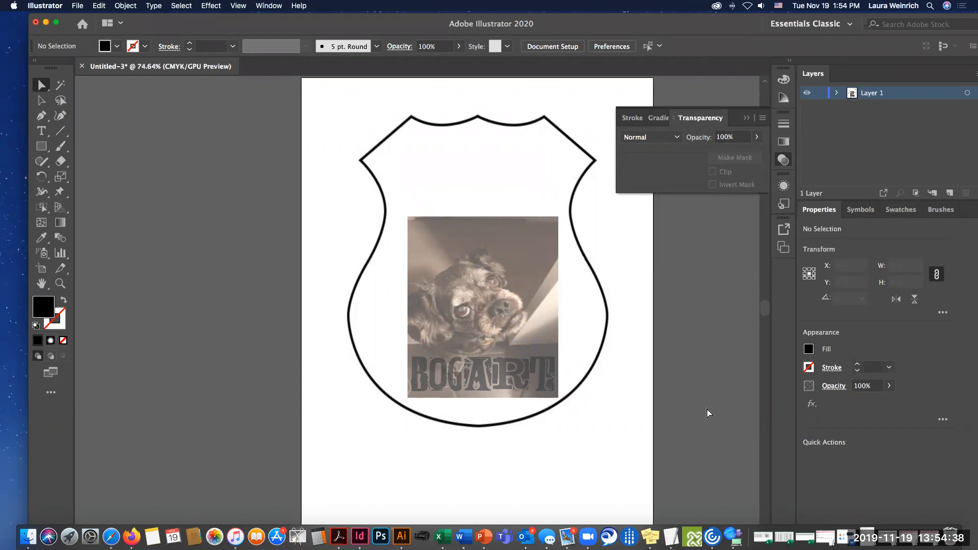
# Lower the shield outline's opacity to 53%, without an opacity mask, and deselect it.
pyautogui.click(419, 160)
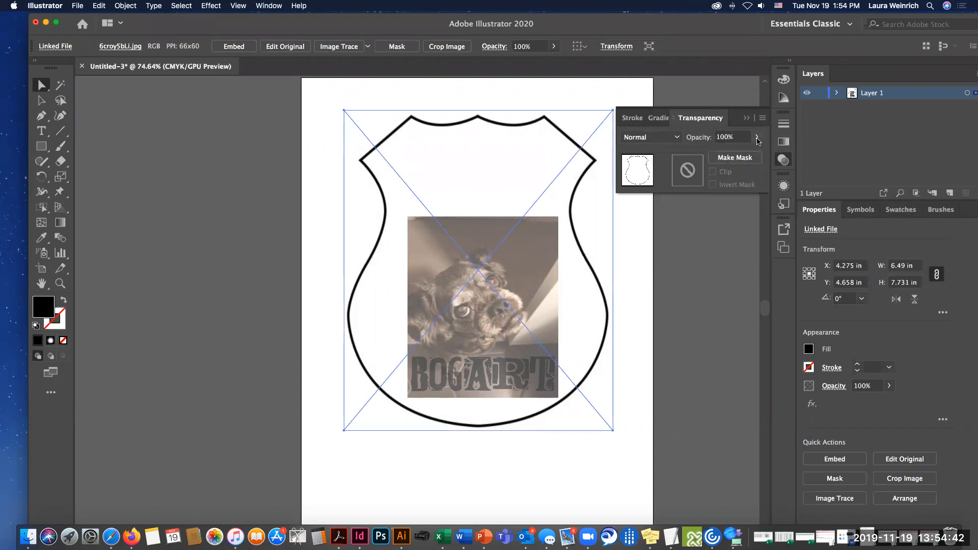
pyautogui.click(733, 158)
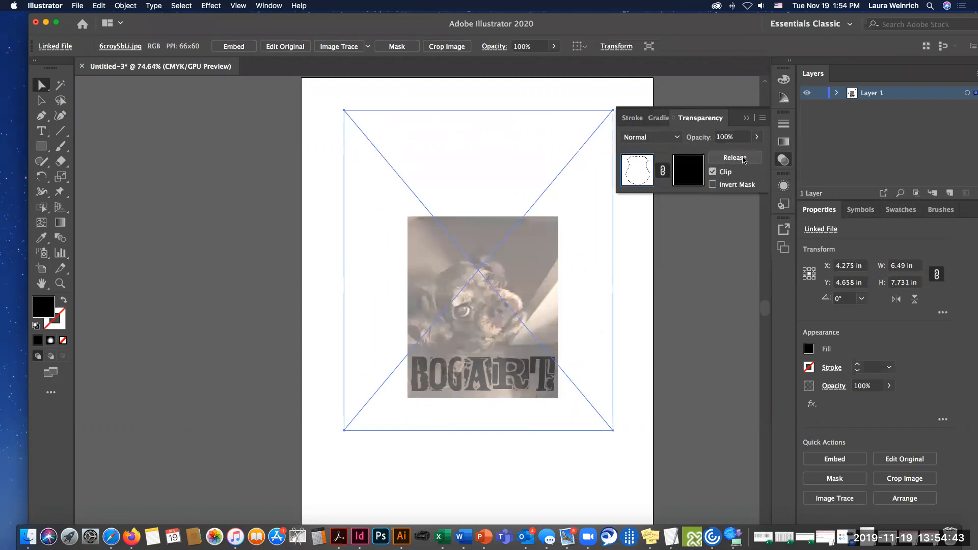
pyautogui.click(715, 158)
pyautogui.click(757, 137)
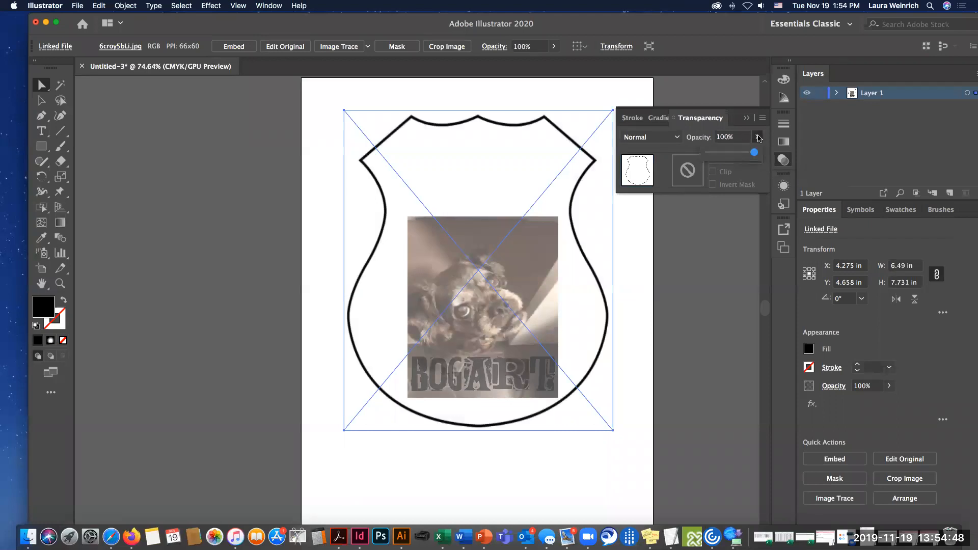
pyautogui.moveTo(753, 151); pyautogui.dragTo(734, 154)
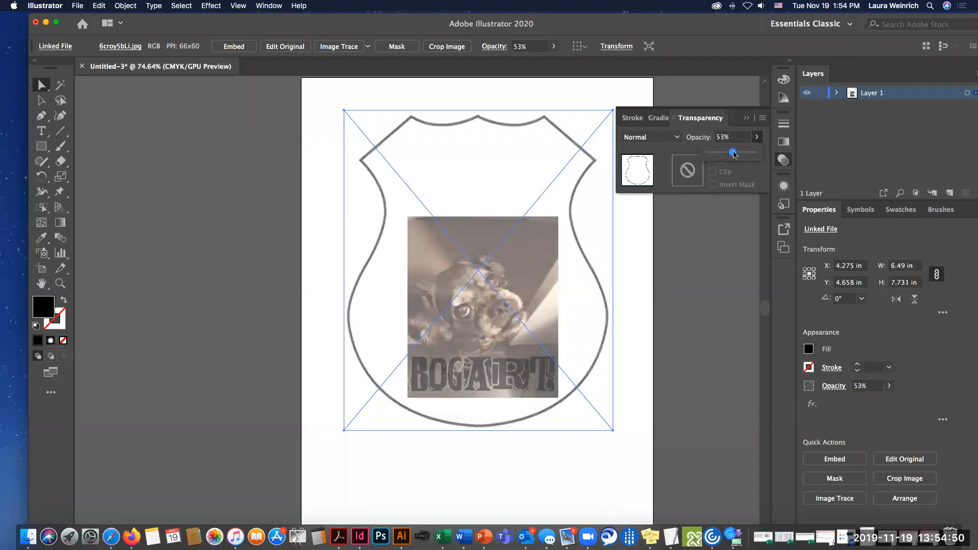
pyautogui.click(699, 252)
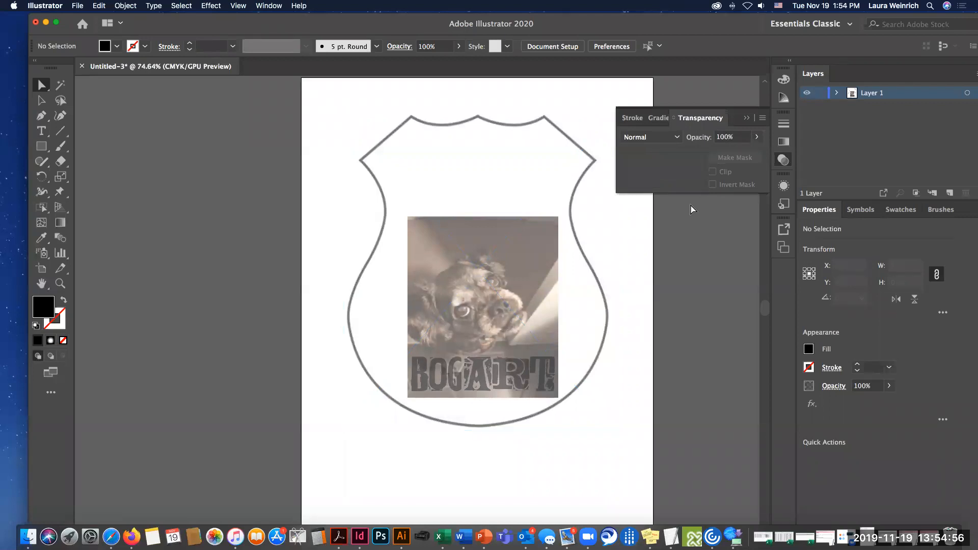
pyautogui.click(632, 137)
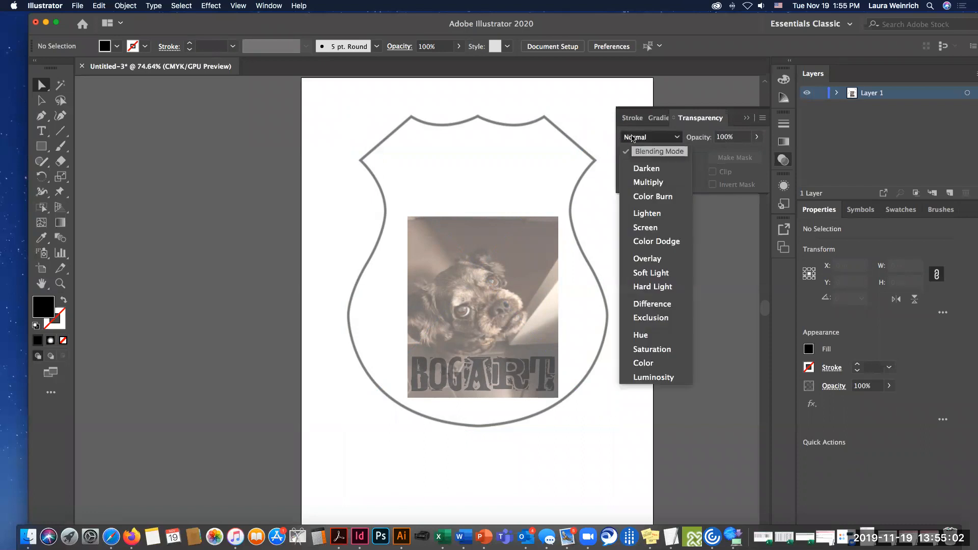
pyautogui.click(632, 138)
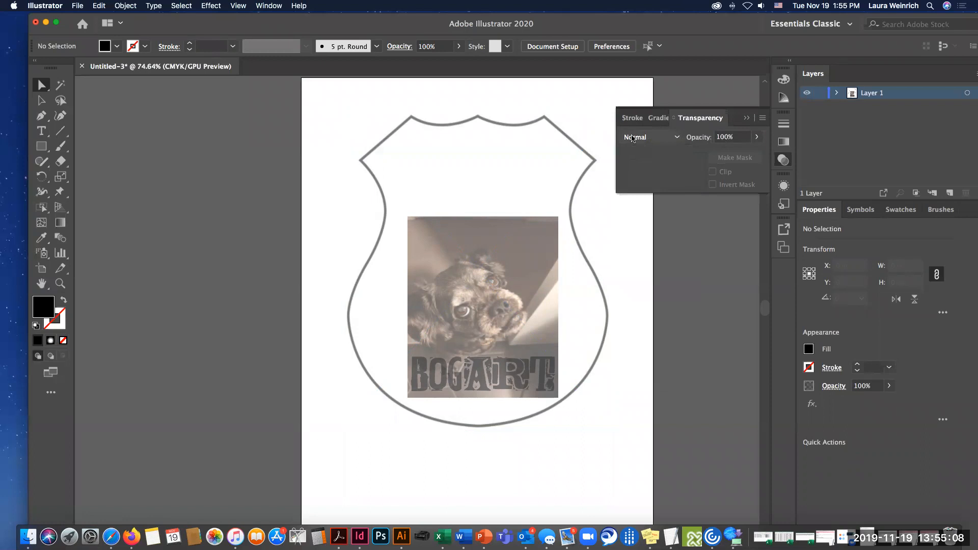
pyautogui.click(605, 247)
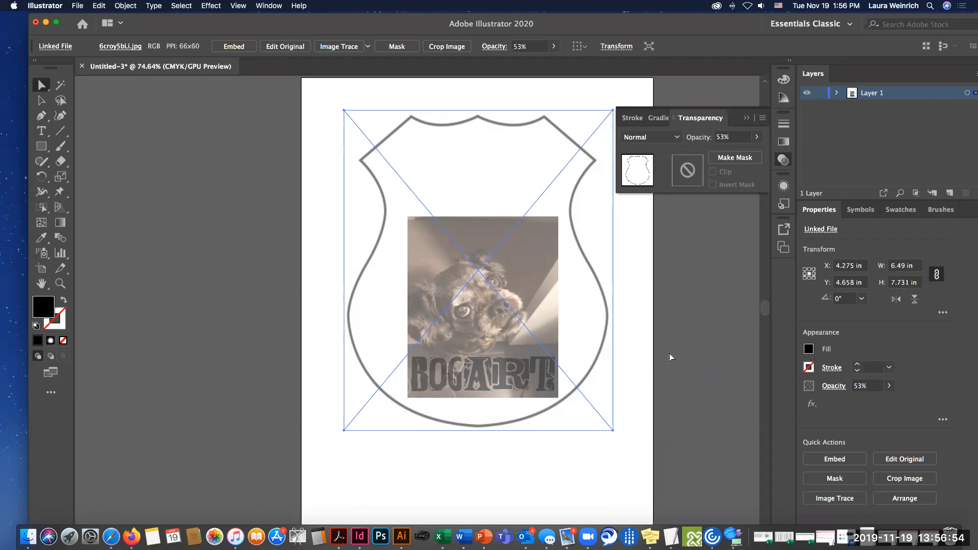
# Crop the dog photo to about 3.63 by 3.54 in, trimming mainly its top edge, and accept embedding a copy.
pyautogui.click(551, 292)
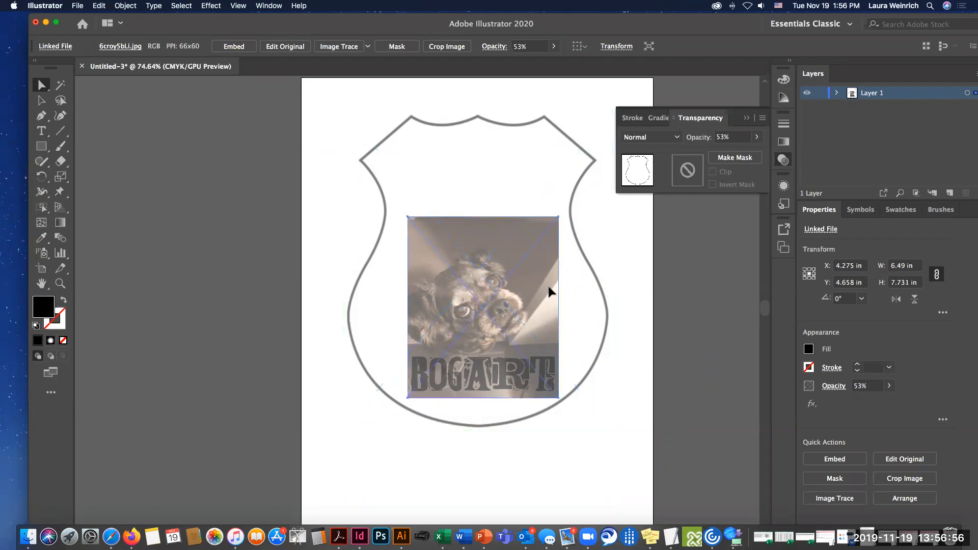
pyautogui.click(458, 49)
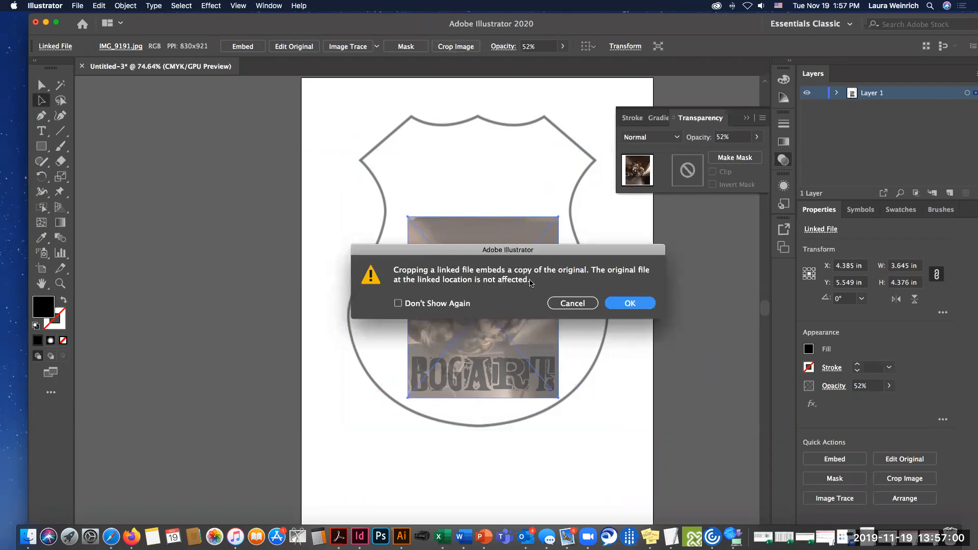
pyautogui.click(622, 304)
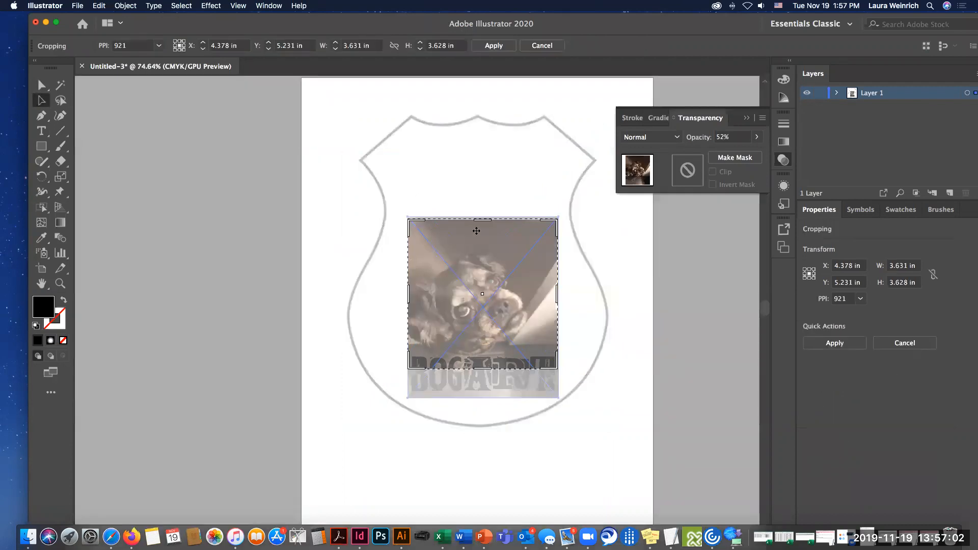
pyautogui.moveTo(481, 220); pyautogui.dragTo(481, 251)
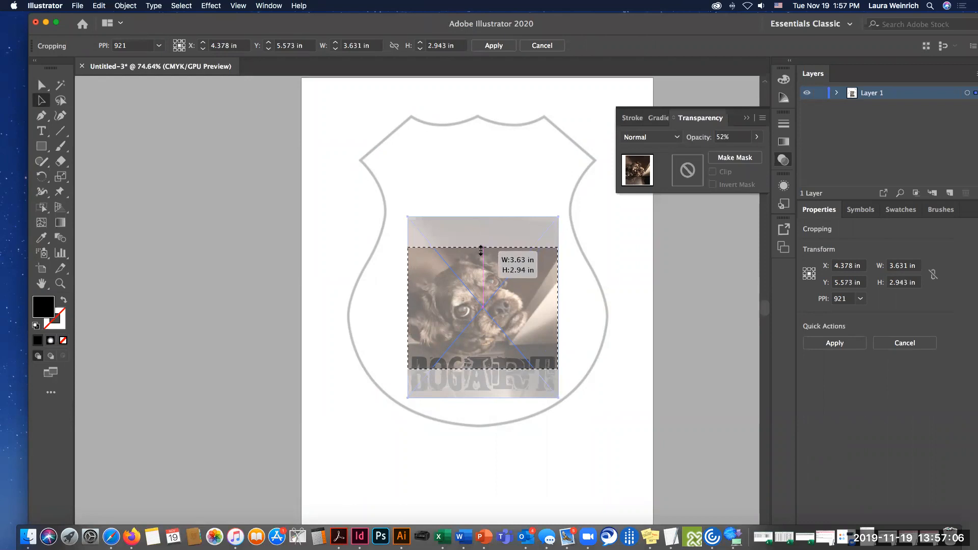
pyautogui.moveTo(484, 369); pyautogui.dragTo(480, 392)
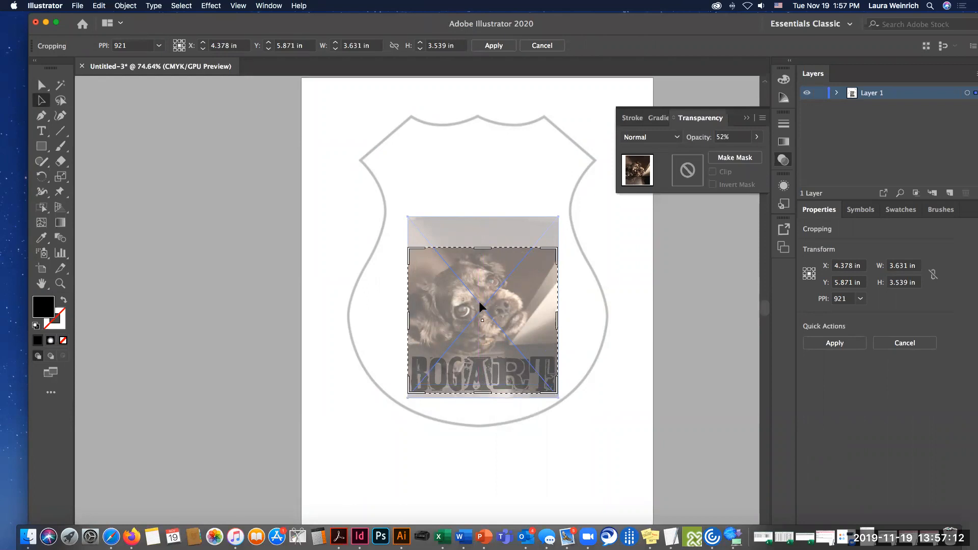
pyautogui.click(495, 46)
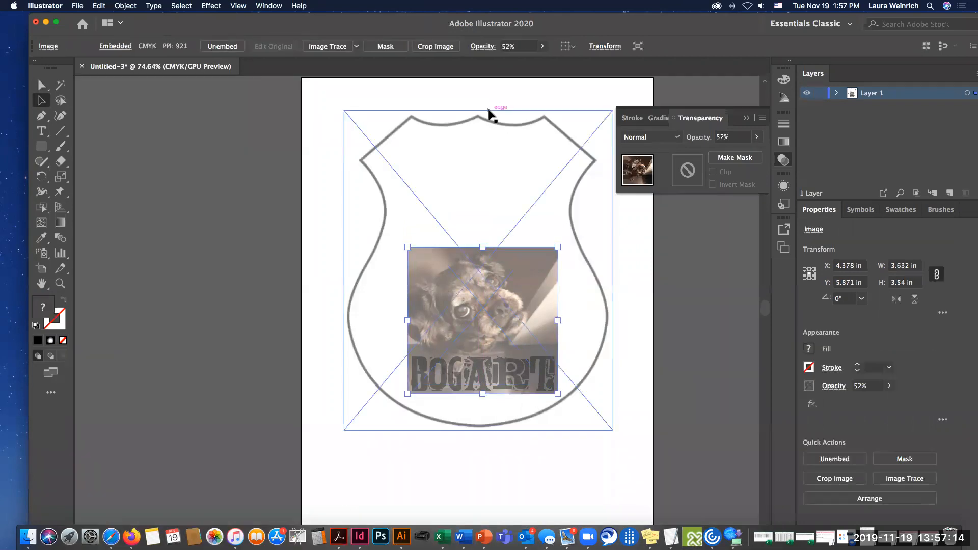
# Move the cropped dog photo directly above the "Bogart" text, centered in the shield, and raise its opacity to 74%.
pyautogui.moveTo(548, 300); pyautogui.dragTo(544, 263)
pyautogui.click(754, 138)
pyautogui.moveTo(733, 153); pyautogui.dragTo(741, 153)
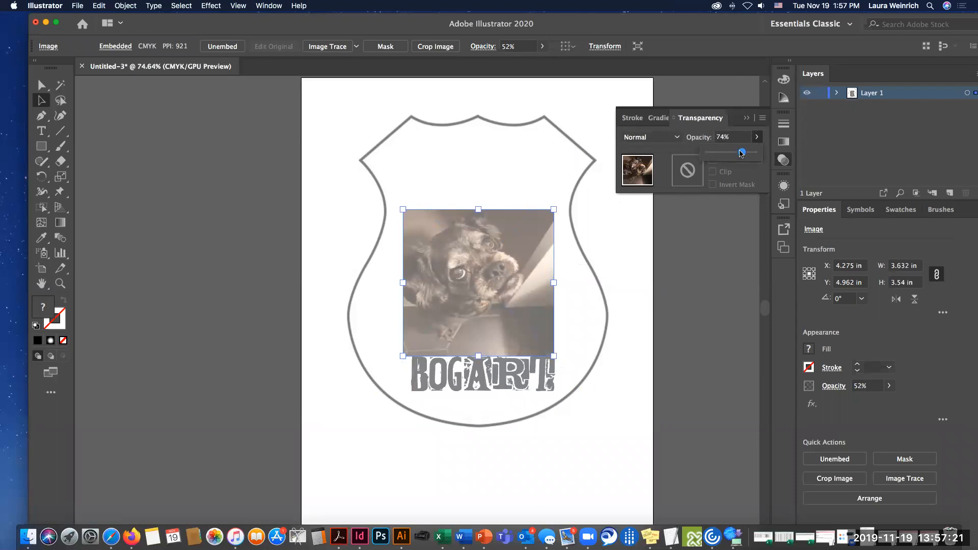
pyautogui.click(492, 367)
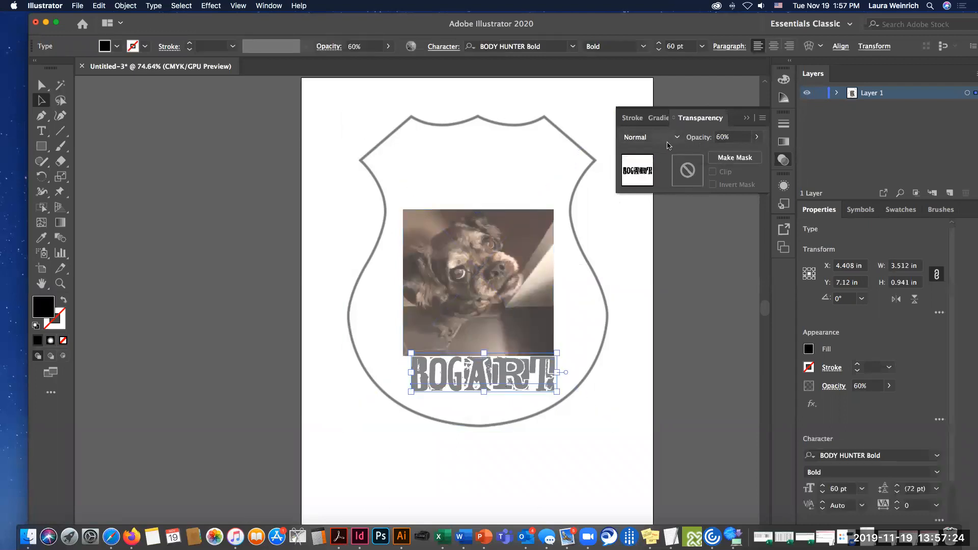
pyautogui.click(648, 262)
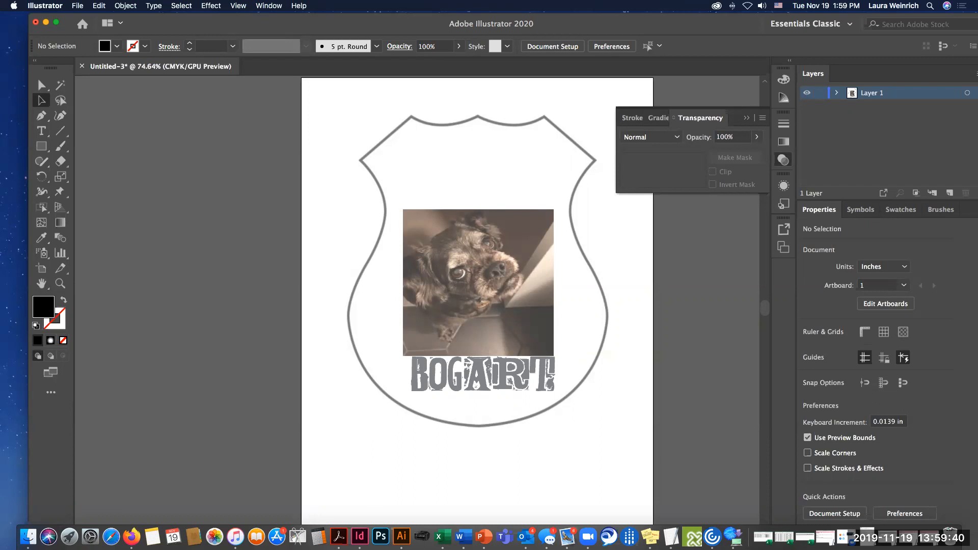
# Sample the dark brown background in the dog photo's upper right as the fill color with the Eyedropper and show the color swatches.
pyautogui.click(42, 238)
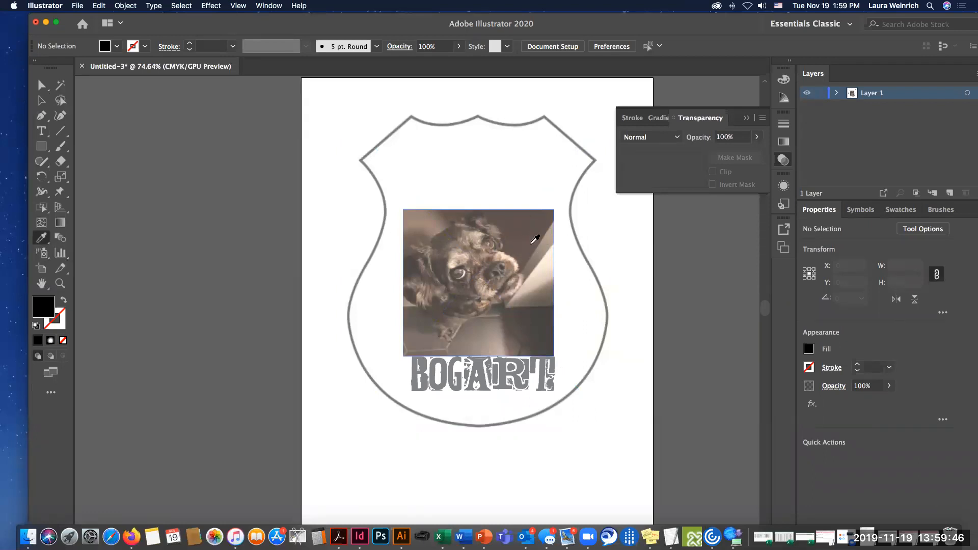
pyautogui.click(535, 236)
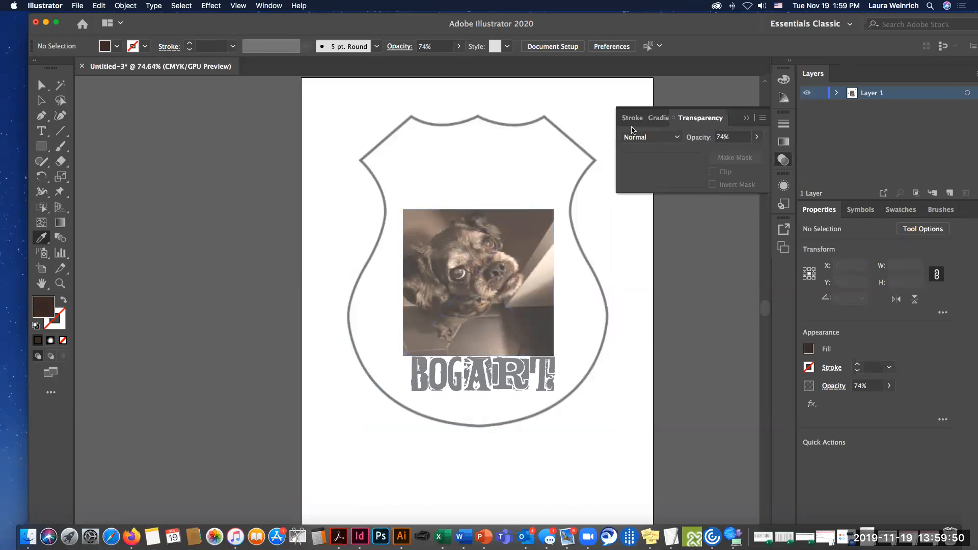
pyautogui.click(901, 209)
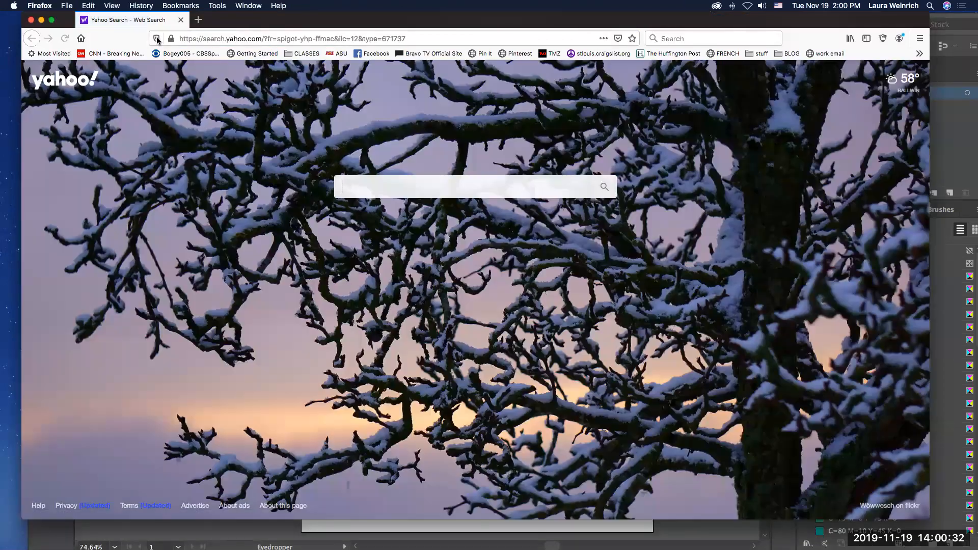
# Compare several color wheel images in the browser's image results, then minimize the browser and return to Illustrator.
pyautogui.moveTo(289, 17); pyautogui.dragTo(0, 66)
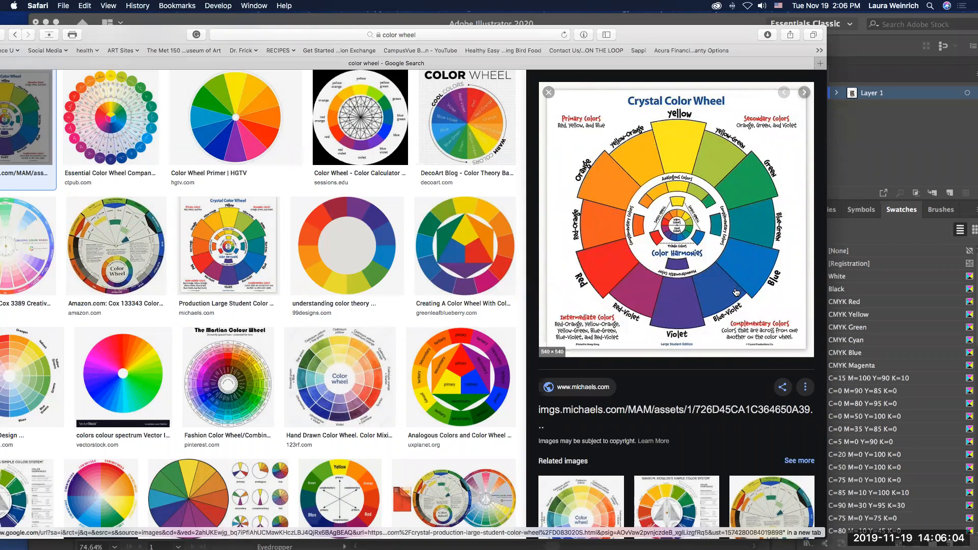
pyautogui.click(134, 227)
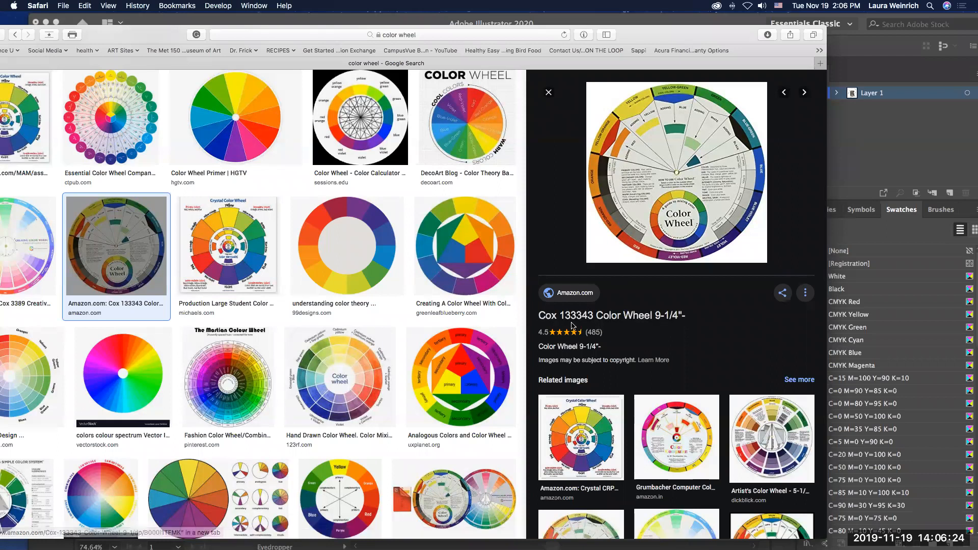
pyautogui.click(450, 378)
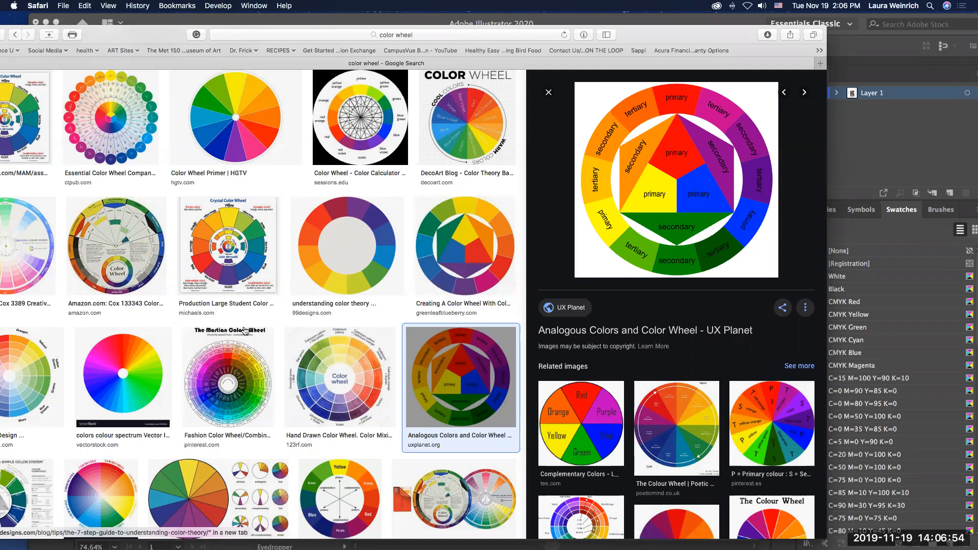
pyautogui.click(223, 361)
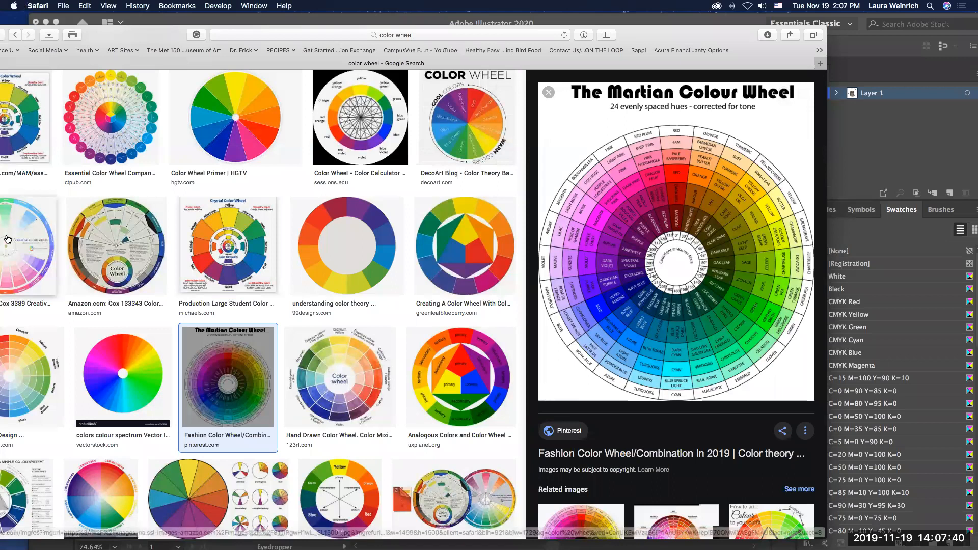
pyautogui.click(257, 481)
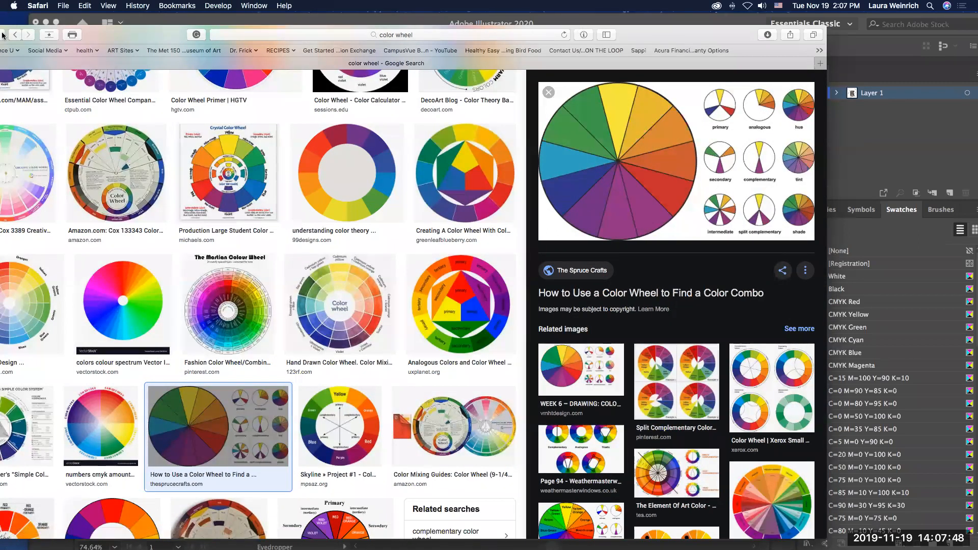
pyautogui.press('super+m')
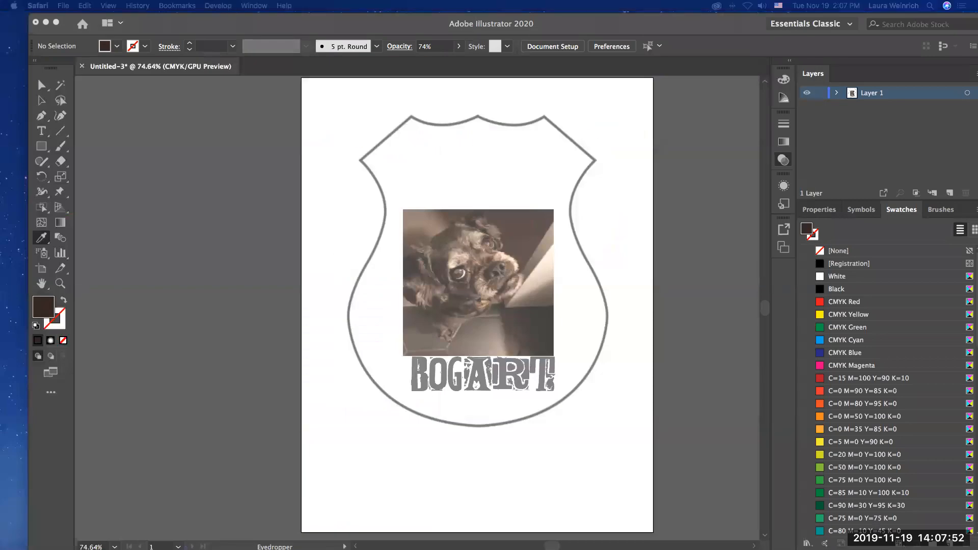
pyautogui.click(237, 260)
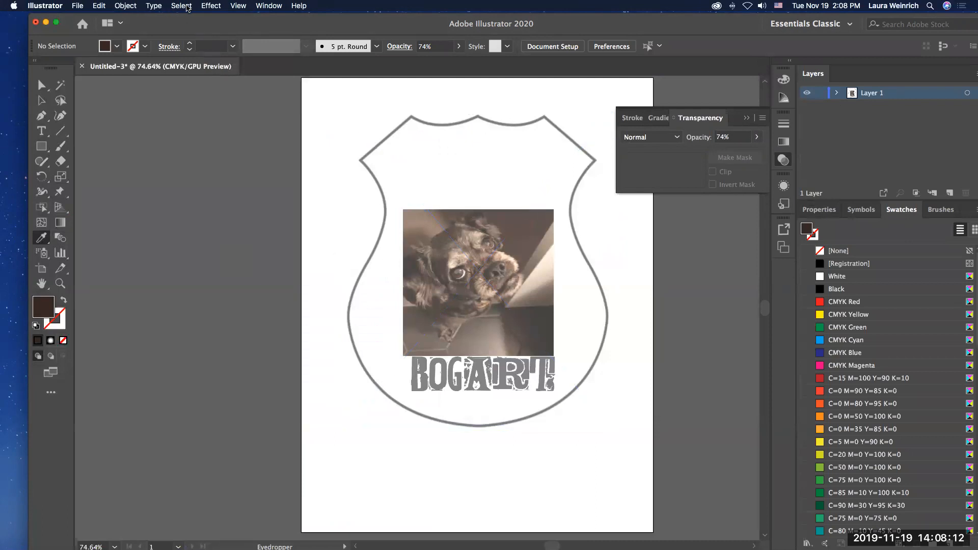
# Show the Creative Cloud Libraries and move their floating window off the badge artwork.
pyautogui.click(186, 6)
pyautogui.moveTo(268, 6)
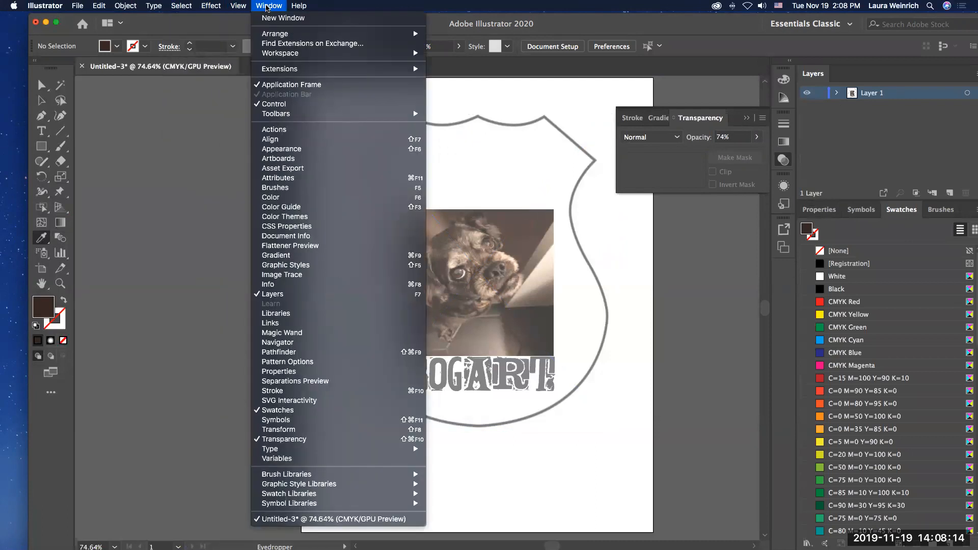
pyautogui.click(294, 312)
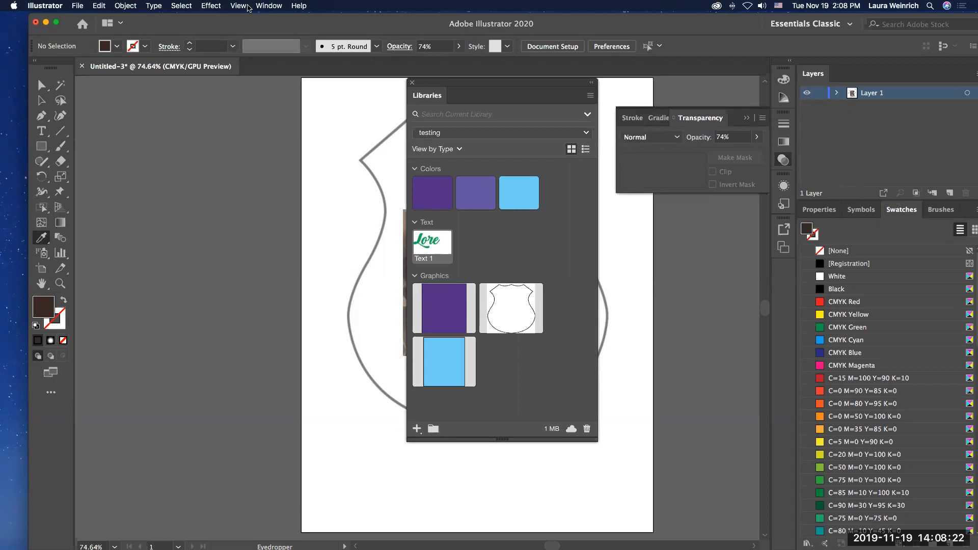
pyautogui.click(267, 7)
pyautogui.click(282, 315)
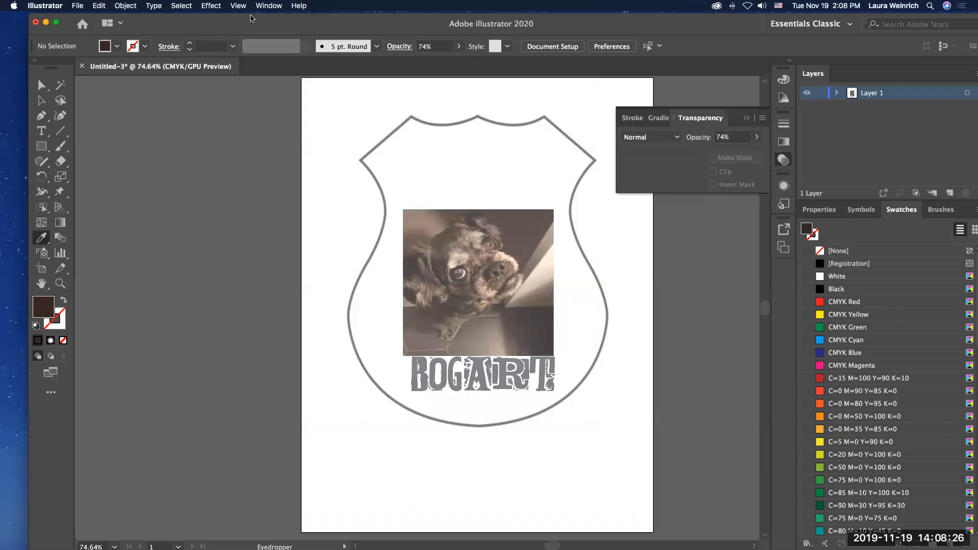
pyautogui.click(268, 6)
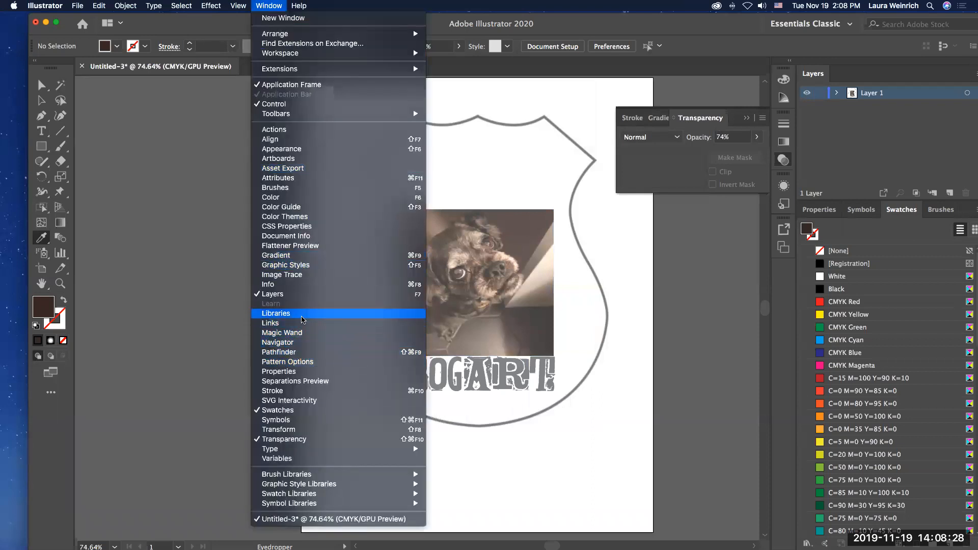
pyautogui.click(303, 319)
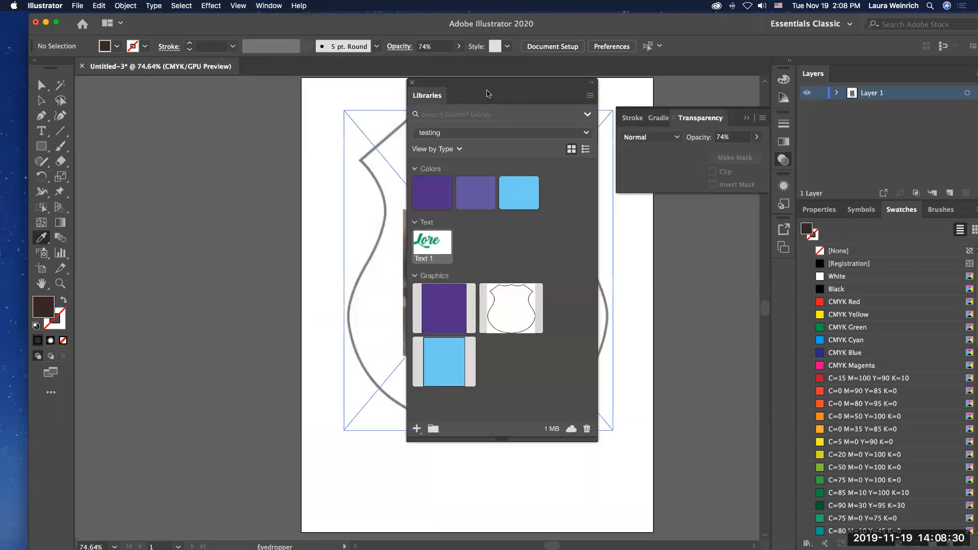
pyautogui.moveTo(476, 82); pyautogui.dragTo(717, 101)
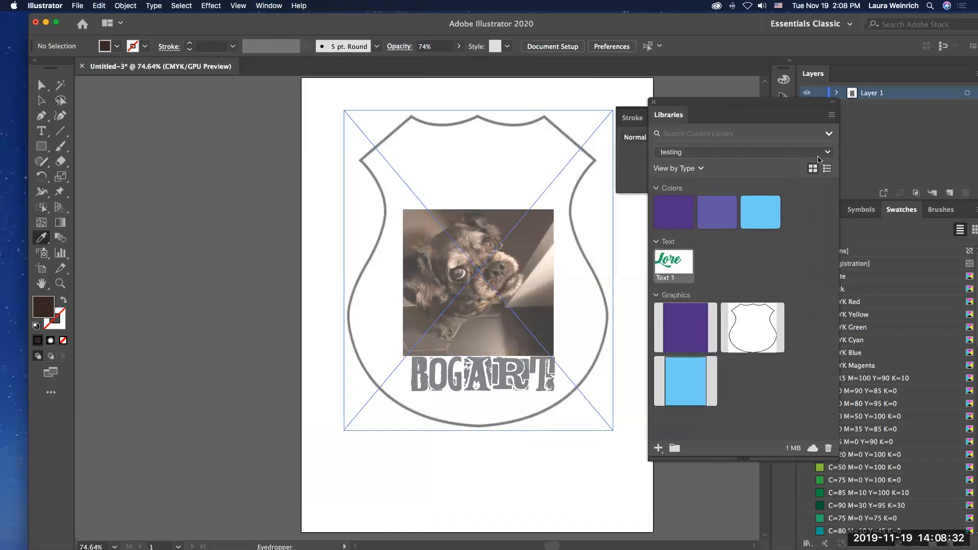
# Look over the library options and display the items of the "testing" library as a list.
pyautogui.click(832, 115)
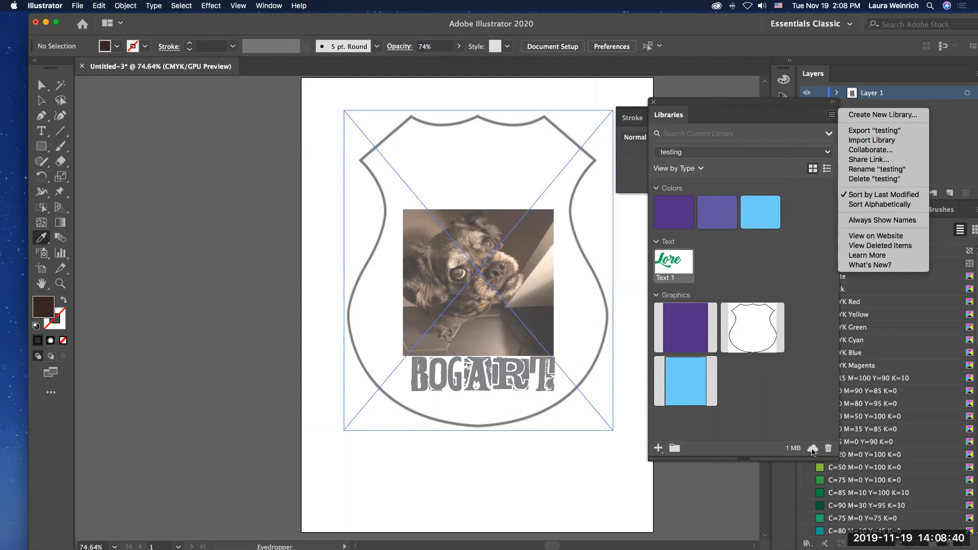
pyautogui.click(692, 175)
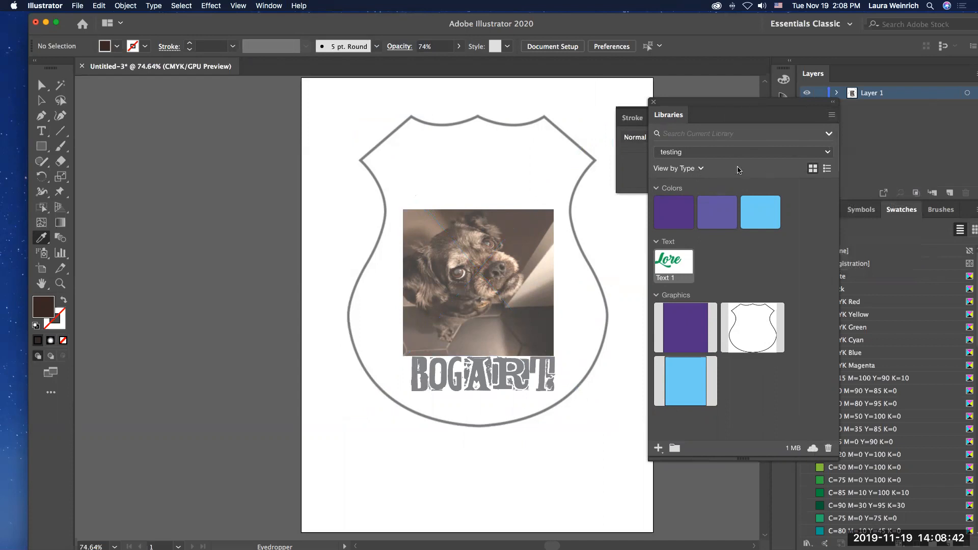
pyautogui.click(826, 168)
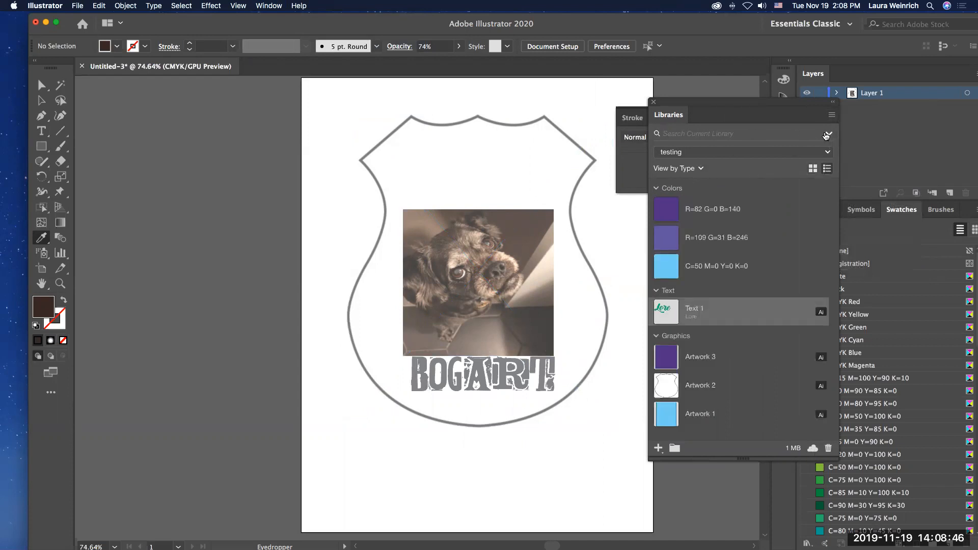
# Search Adobe Stock for "sun" from the library search and limit the results to vectors.
pyautogui.click(828, 134)
pyautogui.click(803, 152)
pyautogui.click(698, 154)
pyautogui.click(698, 153)
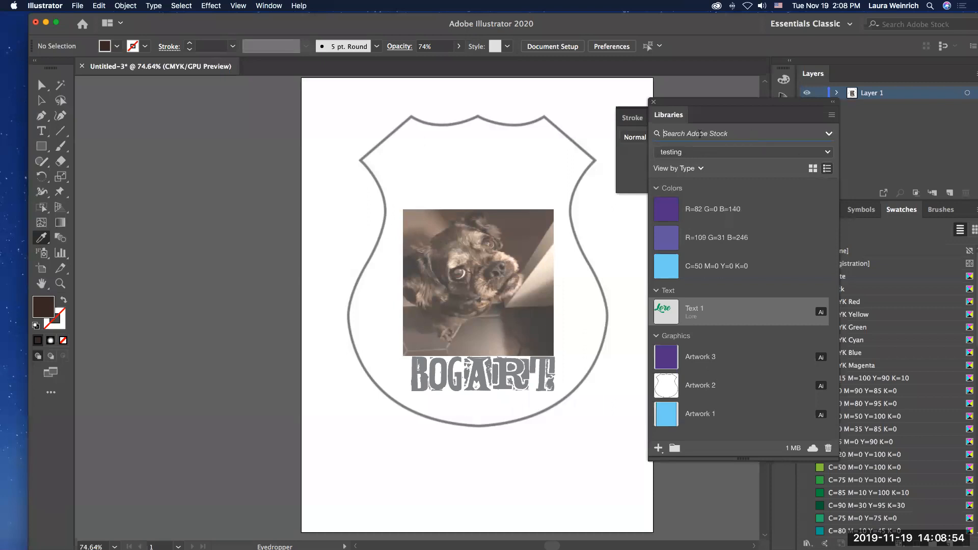
pyautogui.write('sun')
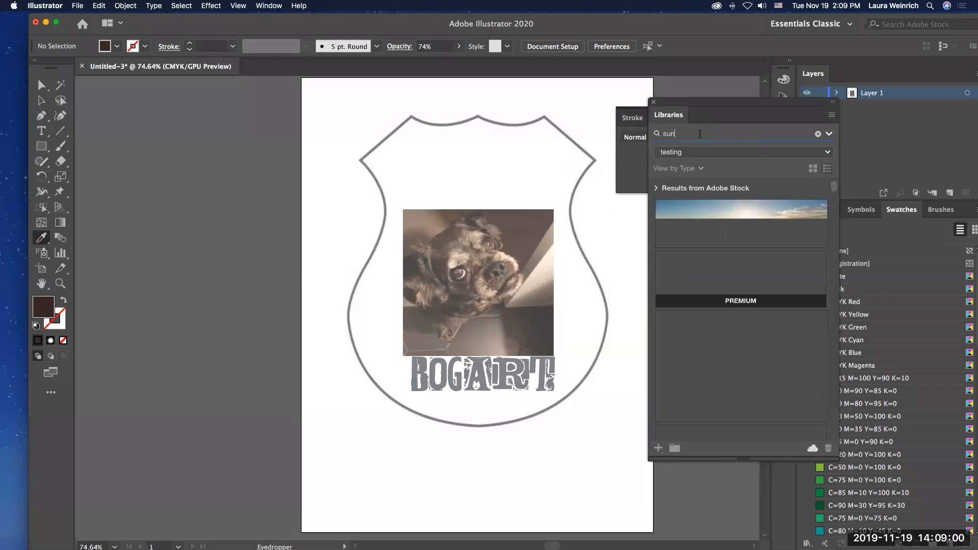
pyautogui.moveTo(814, 341)
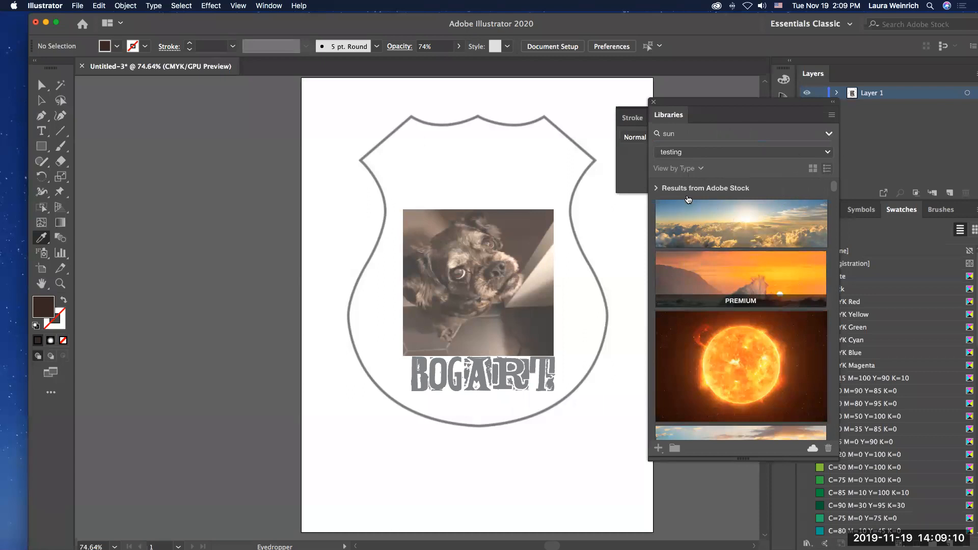
pyautogui.click(657, 189)
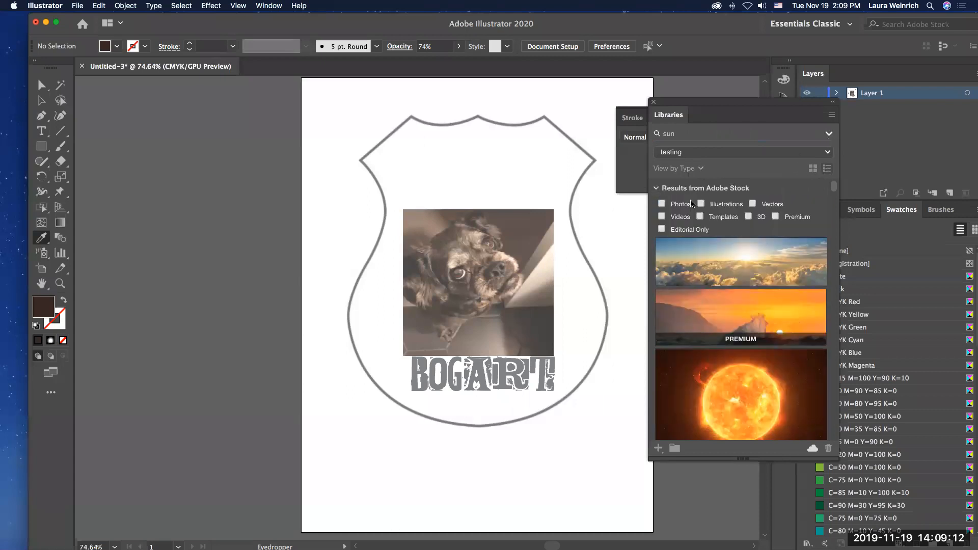
pyautogui.click(752, 204)
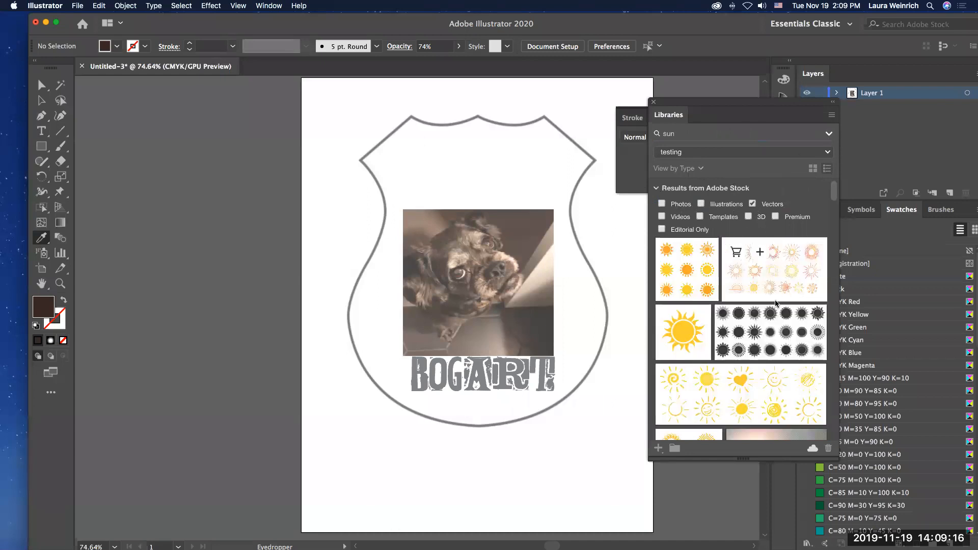
# Add the paper-art image of an orange sun behind white clouds to the "testing" library and return to the library items.
pyautogui.scroll(-2, 781, 280)
pyautogui.scroll(-10, 775, 303)
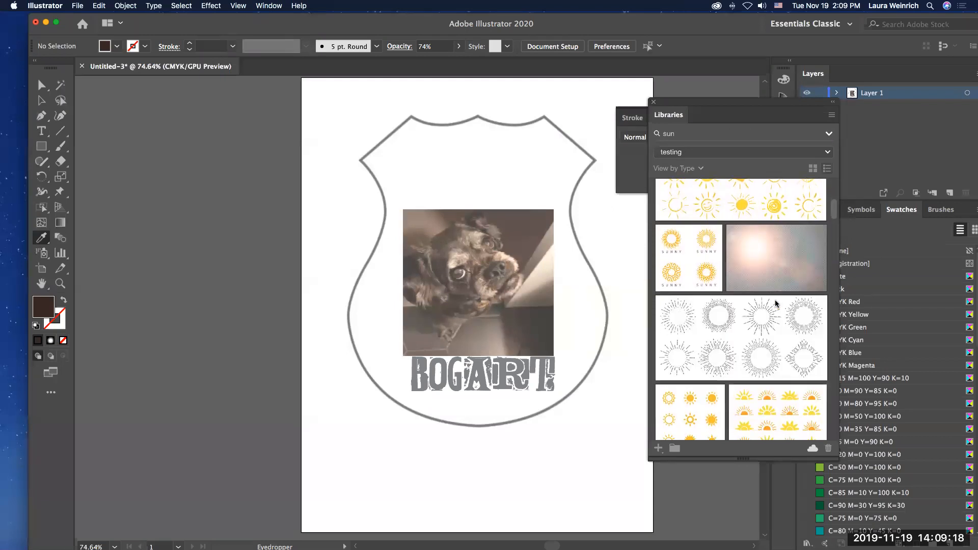
pyautogui.scroll(-2, 776, 303)
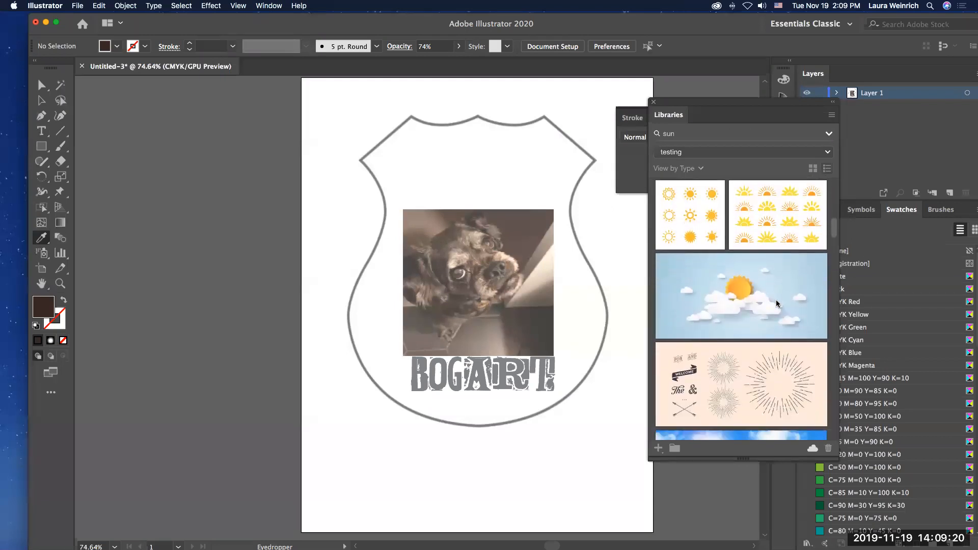
pyautogui.moveTo(778, 303)
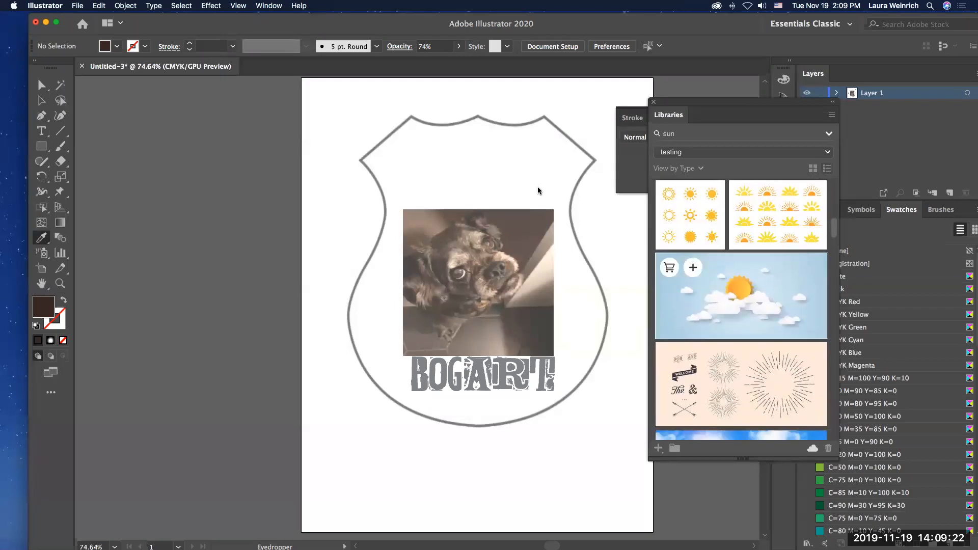
pyautogui.moveTo(774, 295); pyautogui.dragTo(705, 297)
pyautogui.click(693, 268)
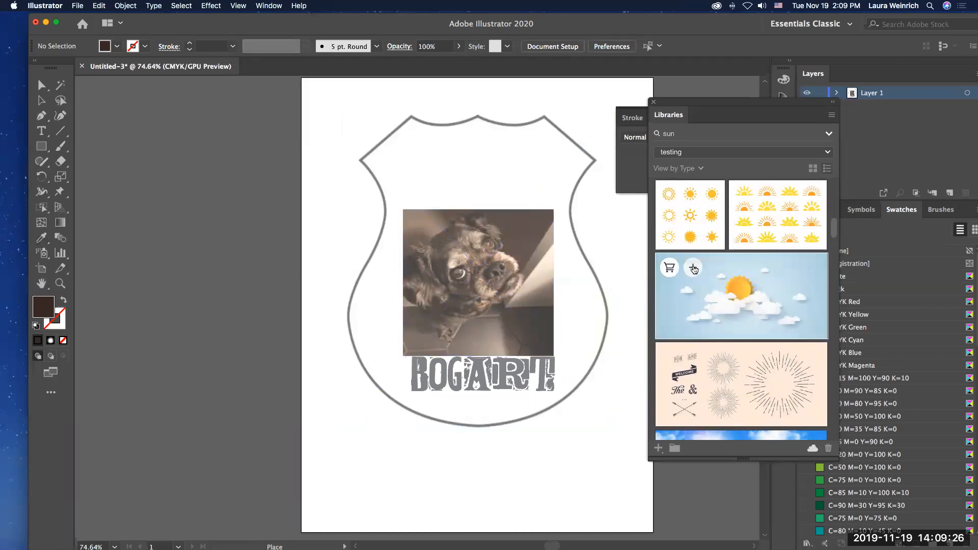
pyautogui.moveTo(720, 361)
pyautogui.mouseDown()
pyautogui.moveTo(483, 277)
pyautogui.moveTo(660, 362)
pyautogui.moveTo(501, 363)
pyautogui.moveTo(447, 437)
pyautogui.moveTo(468, 451)
pyautogui.moveTo(718, 353)
pyautogui.mouseUp()
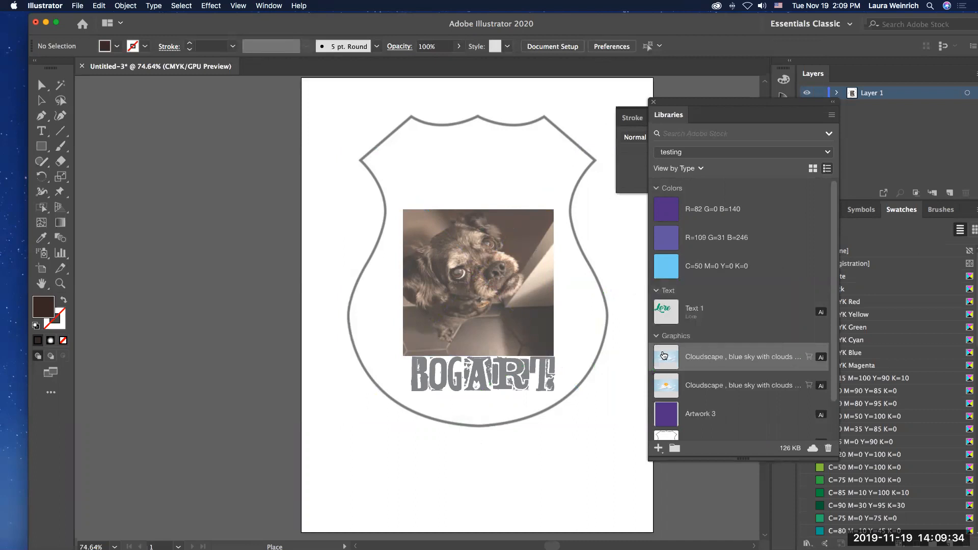
# Open the first Cloudscape graphic from the library in its own document and copy its image.
pyautogui.doubleClick(663, 355)
pyautogui.rightClick(663, 355)
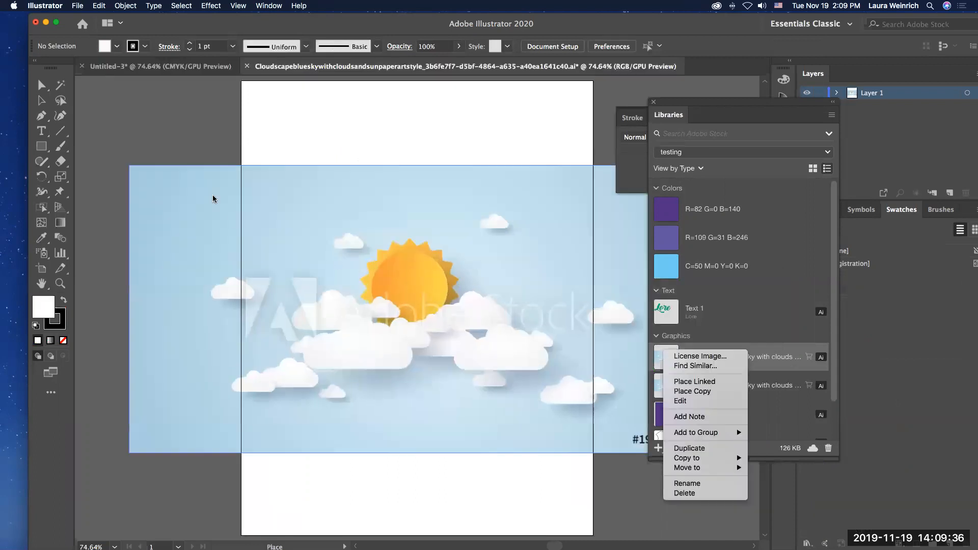
pyautogui.click(42, 85)
pyautogui.moveTo(427, 258); pyautogui.dragTo(403, 205)
pyautogui.rightClick(403, 205)
pyautogui.press('Escape')
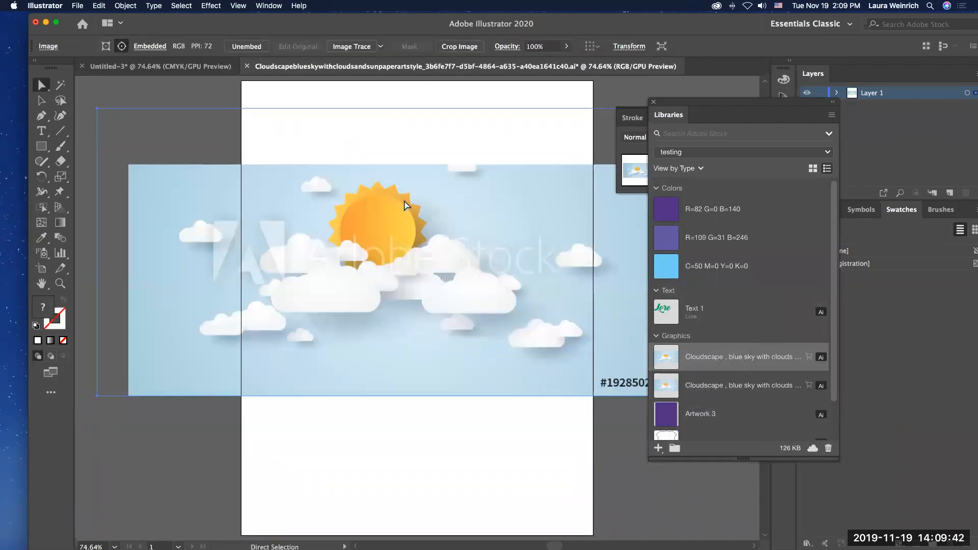
pyautogui.click(404, 205)
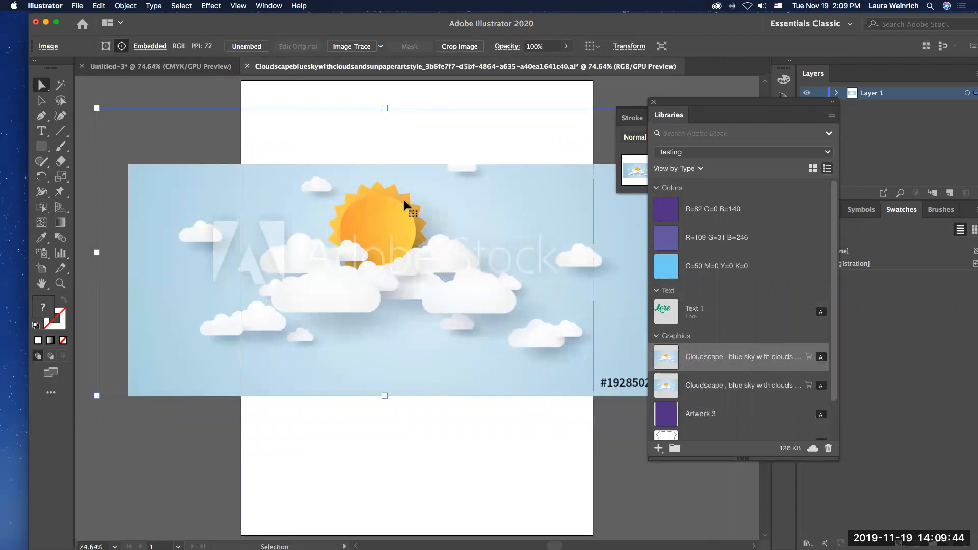
pyautogui.press('Delete')
# Paste the cloudscape image into Untitled-3 and move it over the shield, to about X 4.07 in, Y 3.93 in.
pyautogui.click(136, 66)
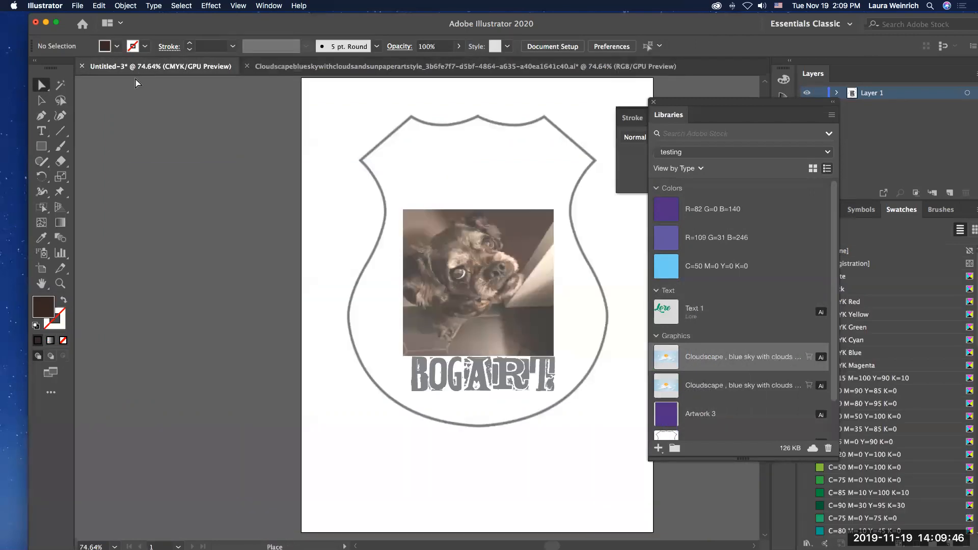
pyautogui.press('super+v')
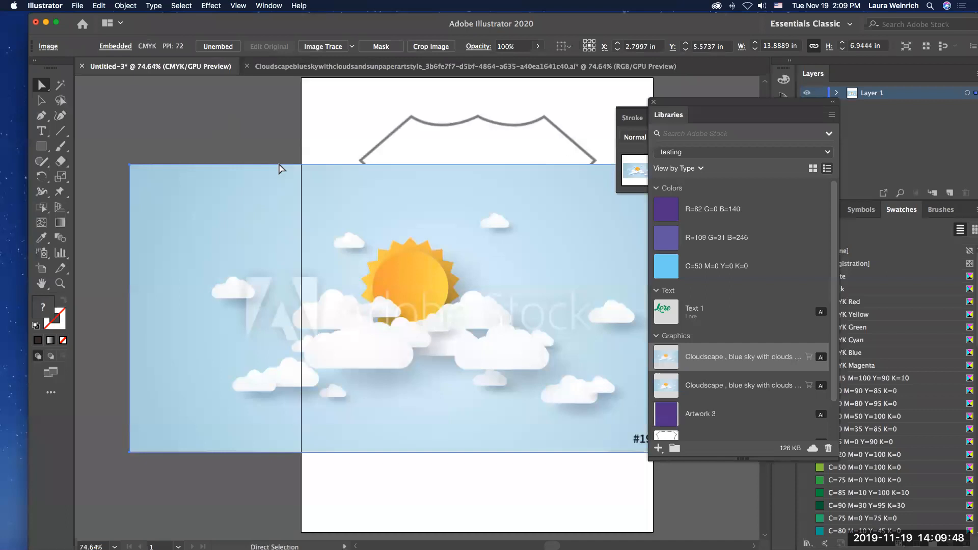
pyautogui.moveTo(437, 324); pyautogui.dragTo(488, 256)
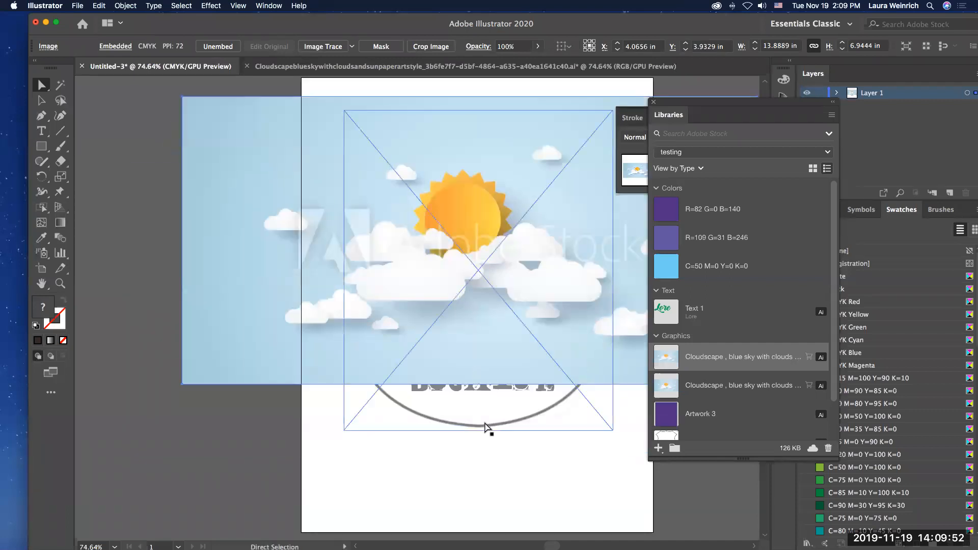
# Send the pasted cloudscape image behind the shield, dog photo and text.
pyautogui.click(154, 5)
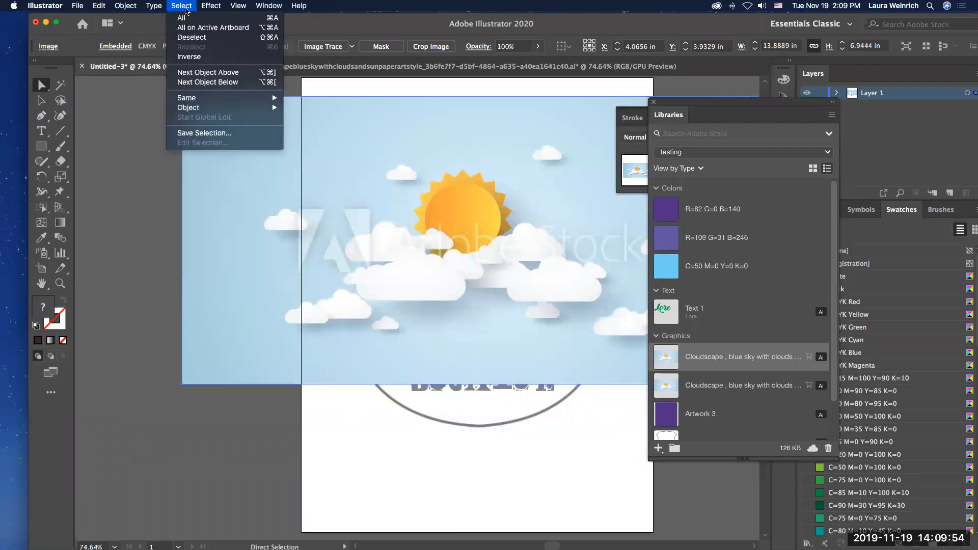
pyautogui.moveTo(154, 48)
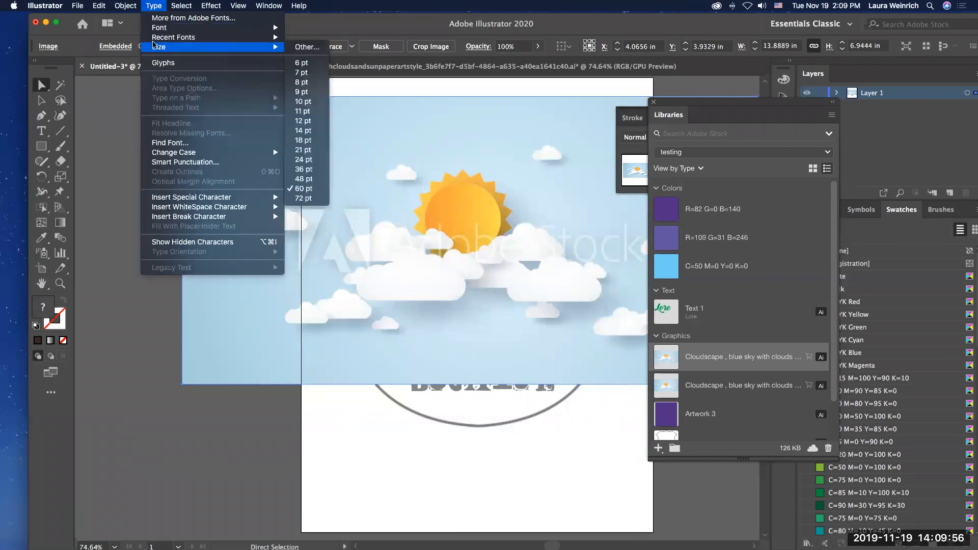
pyautogui.moveTo(125, 6)
pyautogui.moveTo(125, 31)
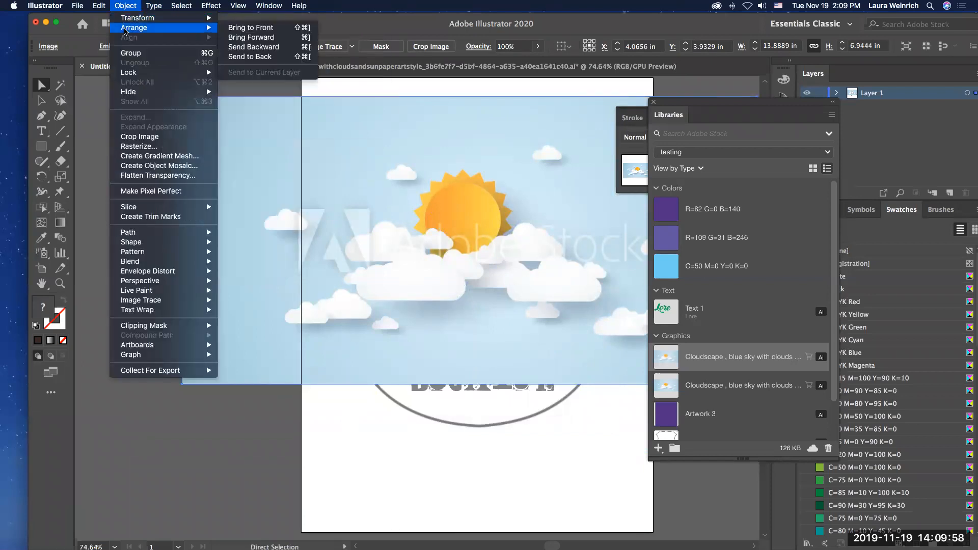
pyautogui.click(250, 57)
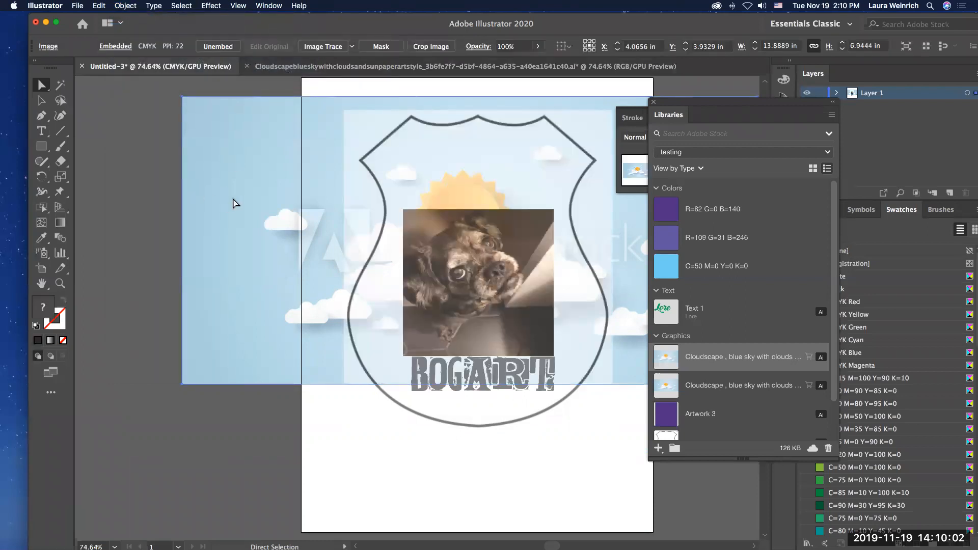
# Crop the cloudscape image to about 5.68 in wide and 6.93 in high around the shield area.
pyautogui.click(430, 46)
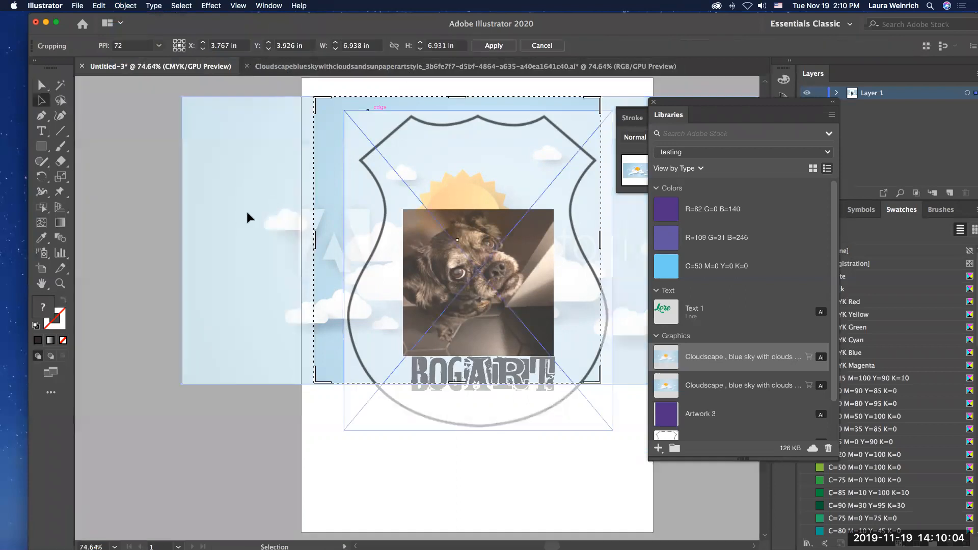
pyautogui.moveTo(313, 241); pyautogui.dragTo(349, 241)
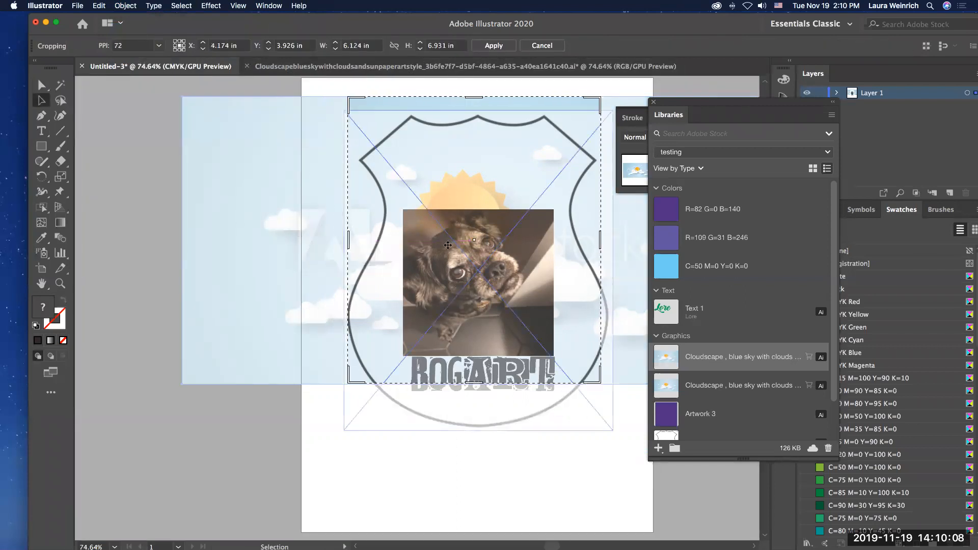
pyautogui.moveTo(597, 241); pyautogui.dragTo(586, 242)
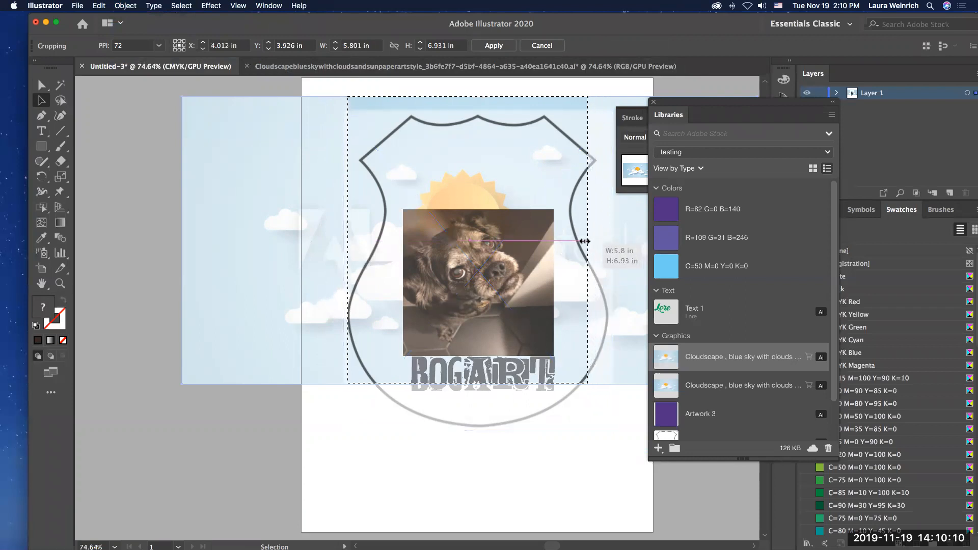
pyautogui.moveTo(349, 242); pyautogui.dragTo(357, 242)
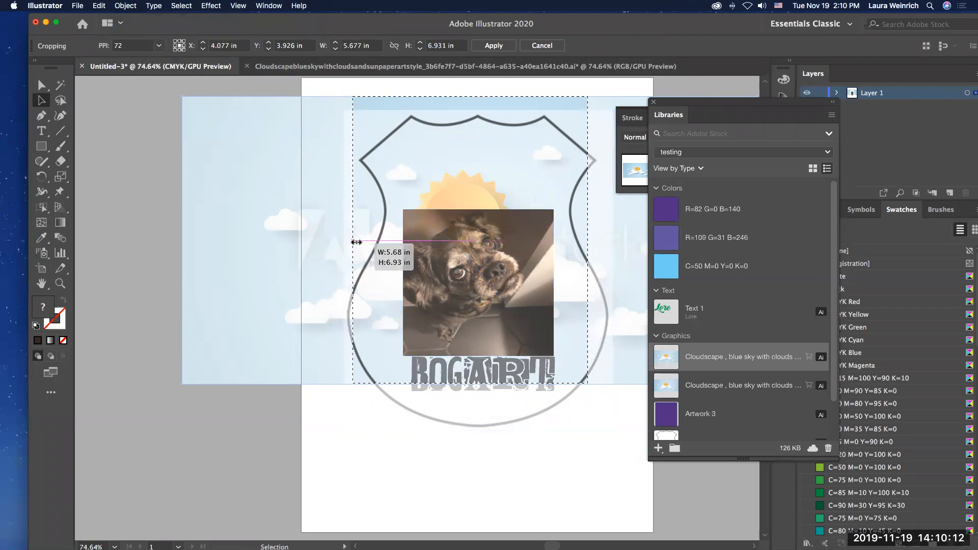
pyautogui.click(493, 46)
pyautogui.click(281, 141)
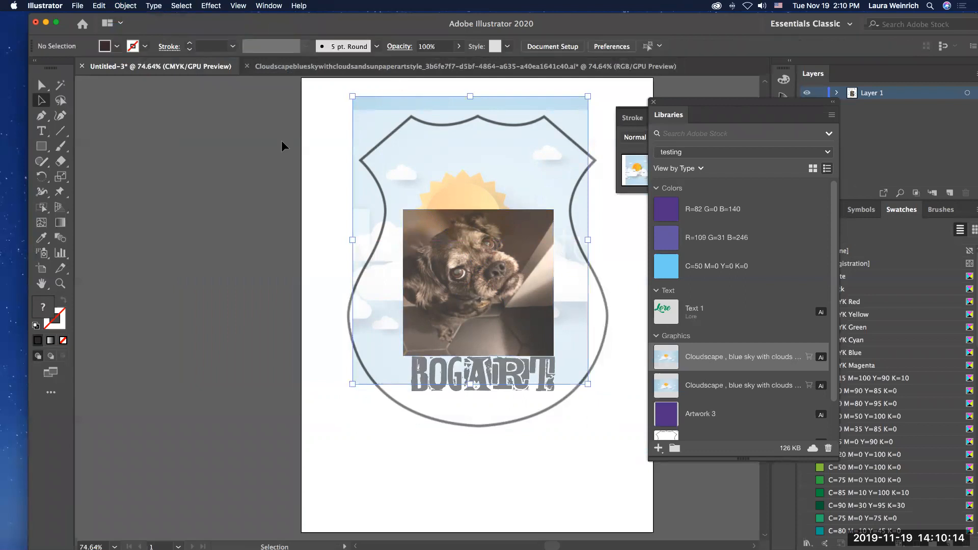
# Nudge the cropped cloudscape up and left to about X 3.34 in, Y 2.97 in, and squeeze it narrower from its left side.
pyautogui.click(473, 186)
pyautogui.moveTo(406, 109)
pyautogui.mouseDown()
pyautogui.moveTo(406, 84)
pyautogui.moveTo(402, 93)
pyautogui.mouseUp()
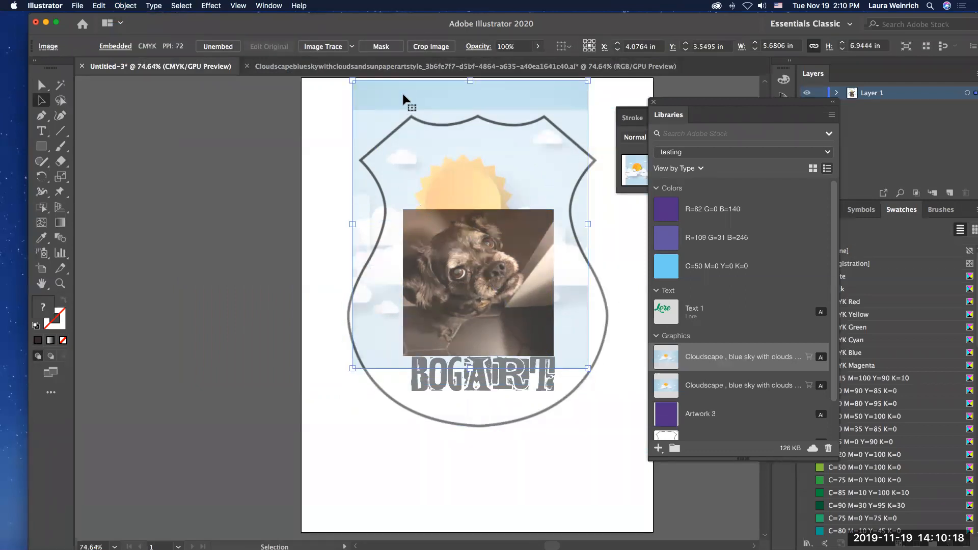
pyautogui.press('Up')
pyautogui.press('Up')
pyautogui.press('Up')
pyautogui.press('Up')
pyautogui.press('Up')
pyautogui.press('Up')
pyautogui.press('Up')
pyautogui.press('Up')
pyautogui.press('Up')
pyautogui.press('Up')
pyautogui.press('Up')
pyautogui.press('Up')
pyautogui.press('Up')
pyautogui.press('Left')
pyautogui.press('Left')
pyautogui.press('Left')
pyautogui.press('Left')
pyautogui.press('Left')
pyautogui.press('Left')
pyautogui.press('Left')
pyautogui.press('Left')
pyautogui.press('Left')
pyautogui.press('Left')
pyautogui.press('Left')
pyautogui.press('Left')
pyautogui.press('Left')
pyautogui.press('Left')
pyautogui.press('Left')
pyautogui.press('Left')
pyautogui.press('Left')
pyautogui.press('Left')
pyautogui.press('Left')
pyautogui.press('Left')
pyautogui.press('Left')
pyautogui.press('Left')
pyautogui.press('Left')
pyautogui.press('Left')
pyautogui.press('Left')
pyautogui.press('Left')
pyautogui.press('Left')
pyautogui.press('Left')
pyautogui.press('Left')
pyautogui.press('Left')
pyautogui.press('Left')
pyautogui.press('Left')
pyautogui.press('Left')
pyautogui.press('Left')
pyautogui.press('Left')
pyautogui.press('Left')
pyautogui.press('Left')
pyautogui.press('Left')
pyautogui.press('Left')
pyautogui.press('Left')
pyautogui.press('Left')
pyautogui.press('Left')
pyautogui.press('Left')
pyautogui.press('Left')
pyautogui.press('Left')
pyautogui.press('Left')
pyautogui.press('Left')
pyautogui.press('Up')
pyautogui.press('Up')
pyautogui.press('Up')
pyautogui.press('Up')
pyautogui.press('Up')
pyautogui.press('Up')
pyautogui.press('Up')
pyautogui.press('Up')
pyautogui.press('Up')
pyautogui.press('Up')
pyautogui.press('Up')
pyautogui.press('Up')
pyautogui.press('Left')
pyautogui.press('Left')
pyautogui.press('Left')
pyautogui.press('Left')
pyautogui.press('Left')
pyautogui.press('Left')
pyautogui.press('Left')
pyautogui.press('Left')
pyautogui.press('Left')
pyautogui.press('Left')
pyautogui.press('Left')
pyautogui.press('Left')
pyautogui.press('Left')
pyautogui.press('Left')
pyautogui.press('Up')
pyautogui.click(319, 168)
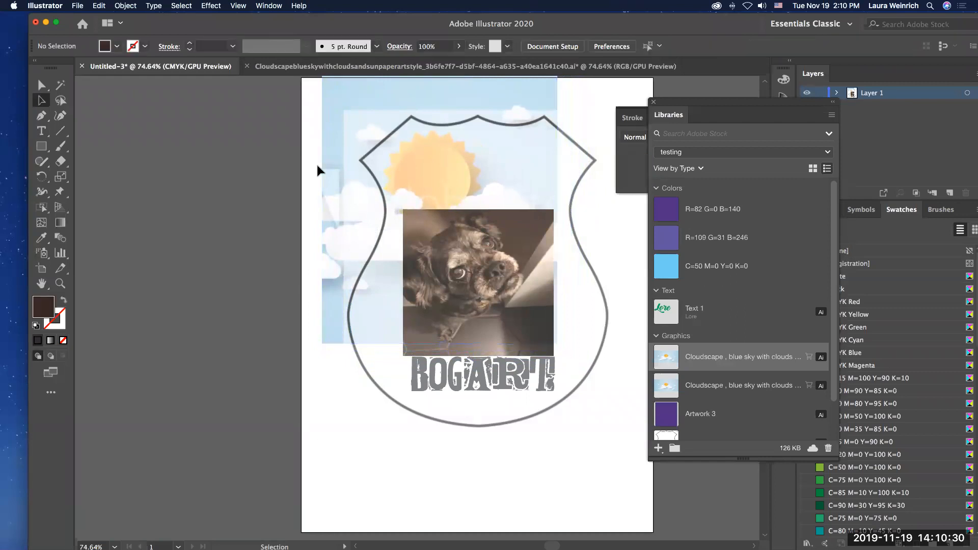
pyautogui.click(344, 195)
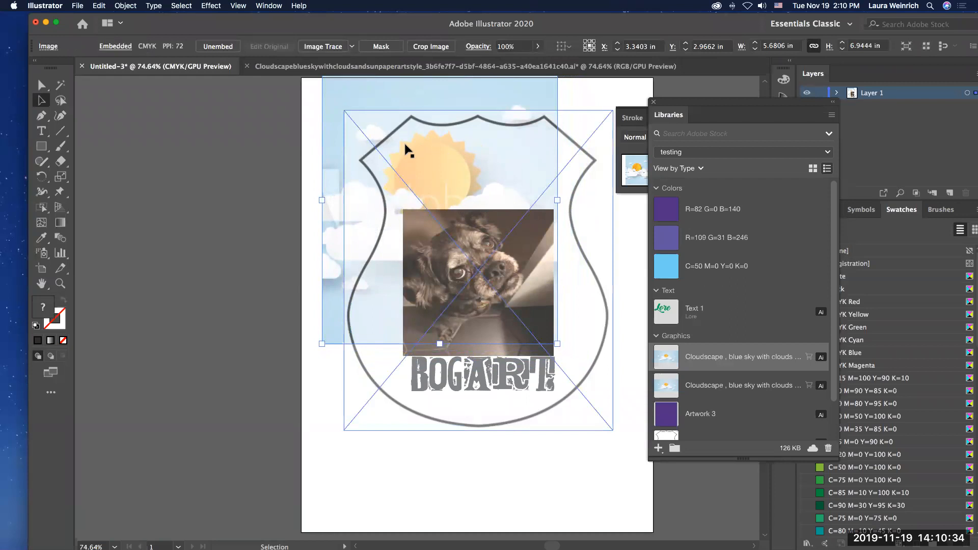
pyautogui.moveTo(322, 200); pyautogui.dragTo(362, 202)
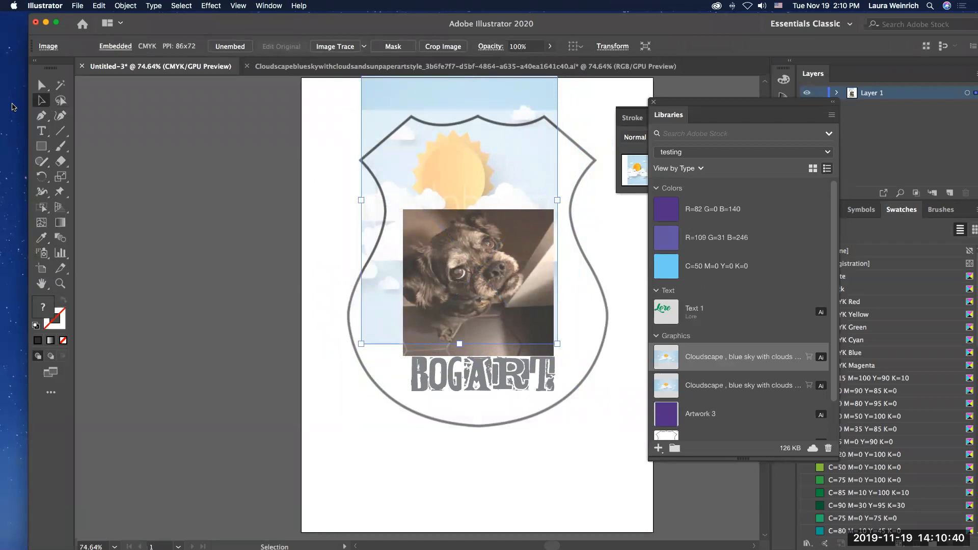
# Try the Shape Builder tool on the selected cloudscape, shield and dog photo.
pyautogui.click(46, 87)
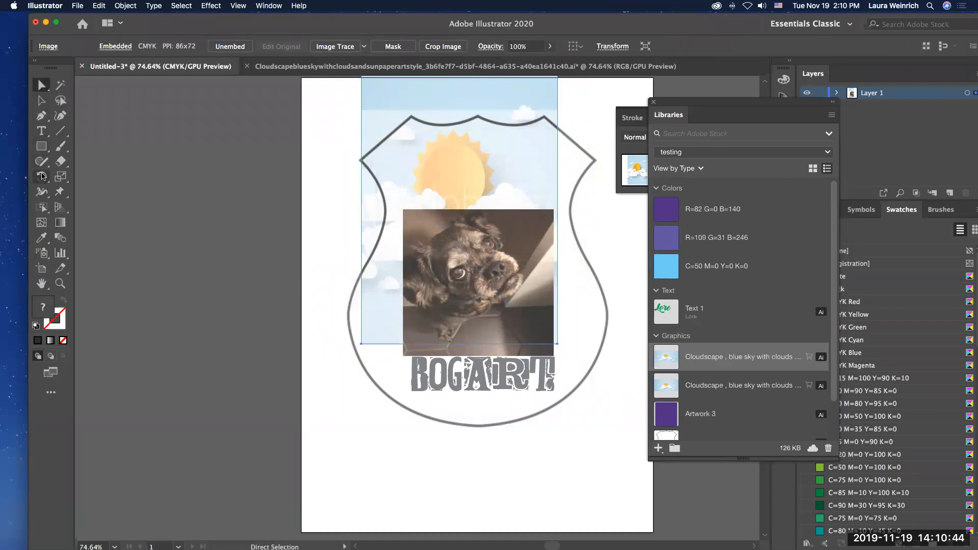
pyautogui.moveTo(44, 212); pyautogui.dragTo(112, 208)
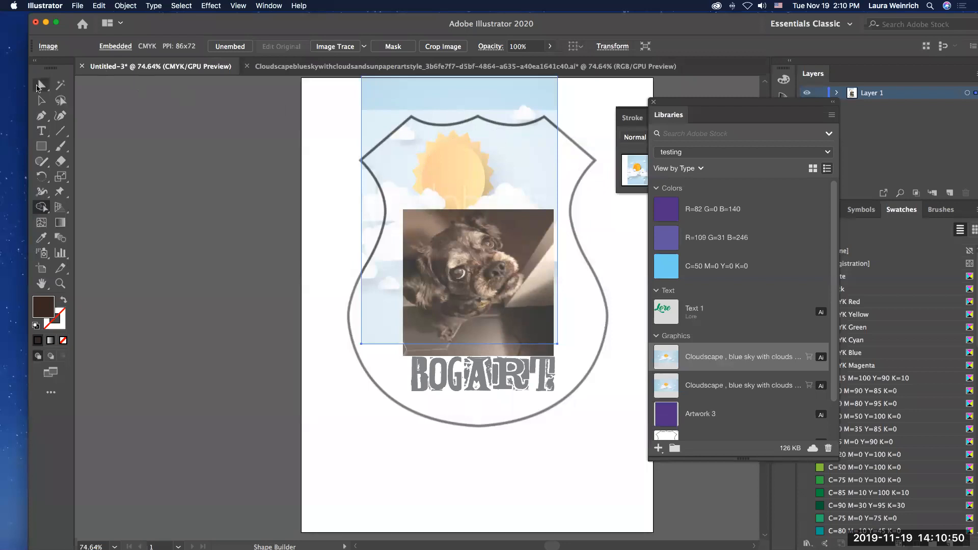
pyautogui.press('v')
pyautogui.moveTo(327, 120); pyautogui.dragTo(438, 212)
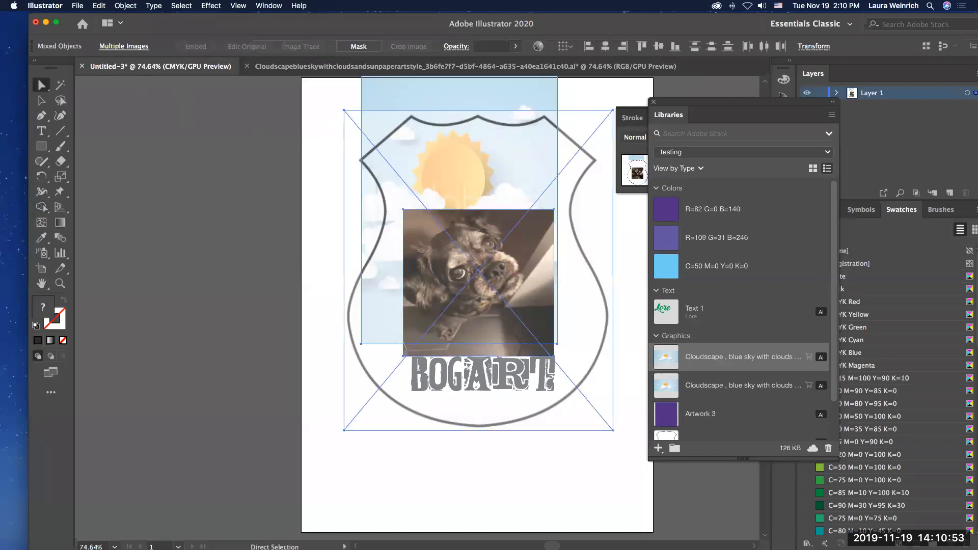
pyautogui.click(42, 207)
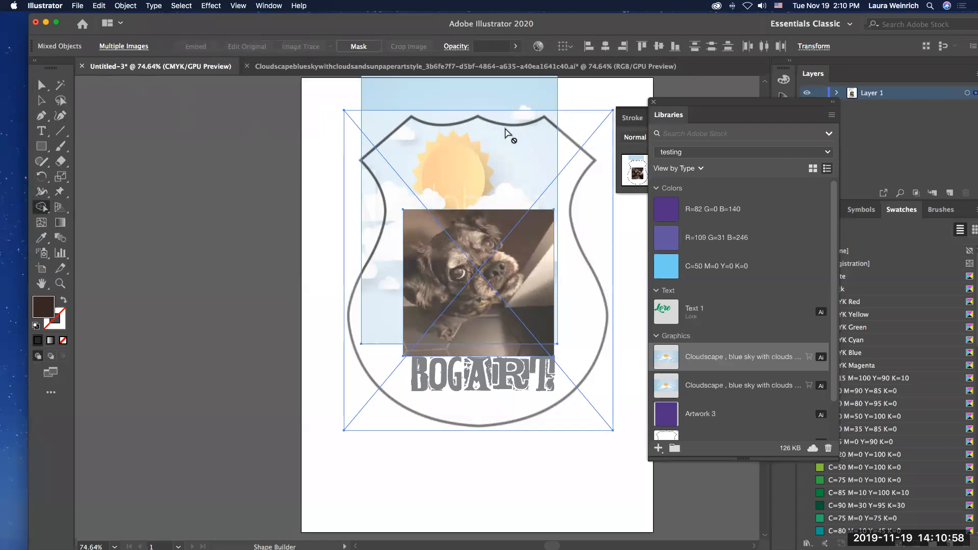
pyautogui.click(42, 86)
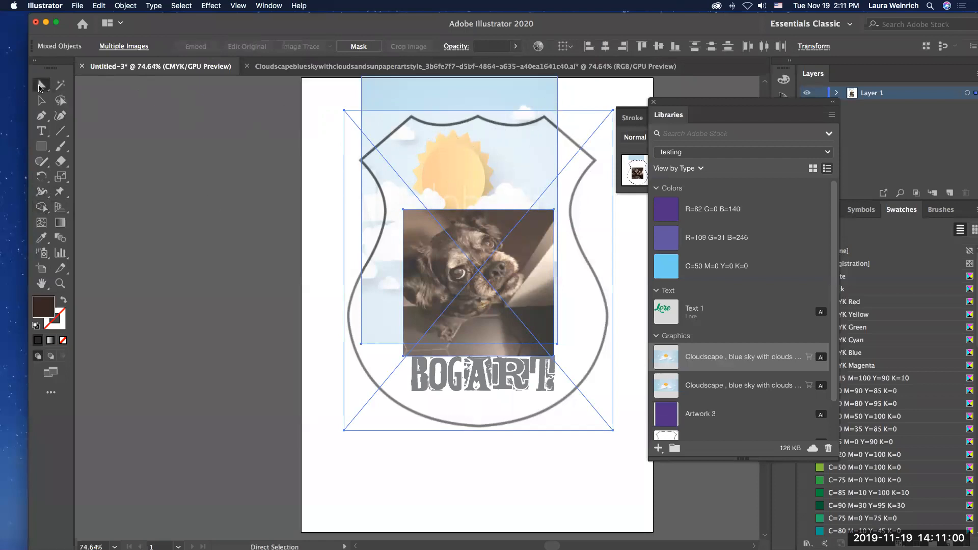
# Reposition the cloudscape behind the upper left part of the shield and realign the shield around the dog photo.
pyautogui.click(207, 141)
pyautogui.click(324, 127)
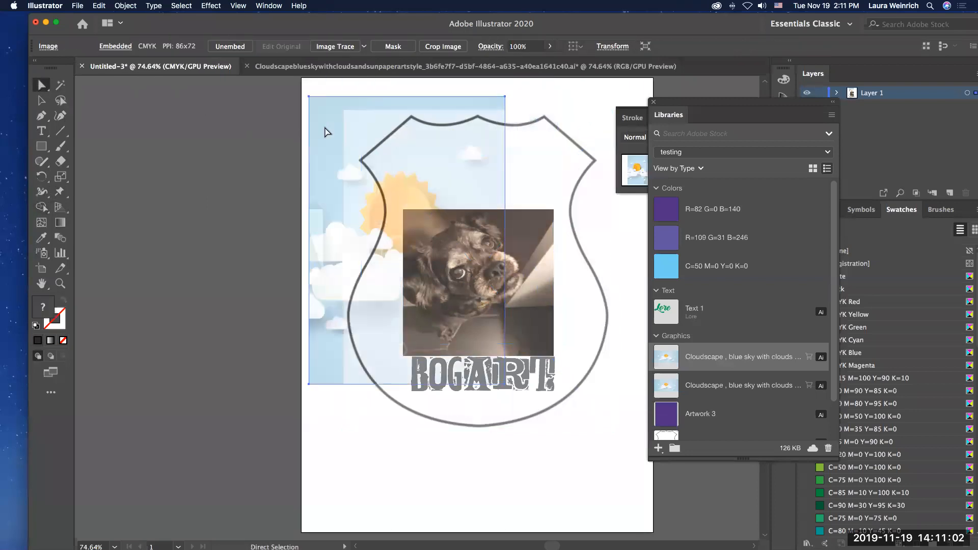
pyautogui.moveTo(330, 152); pyautogui.dragTo(405, 183)
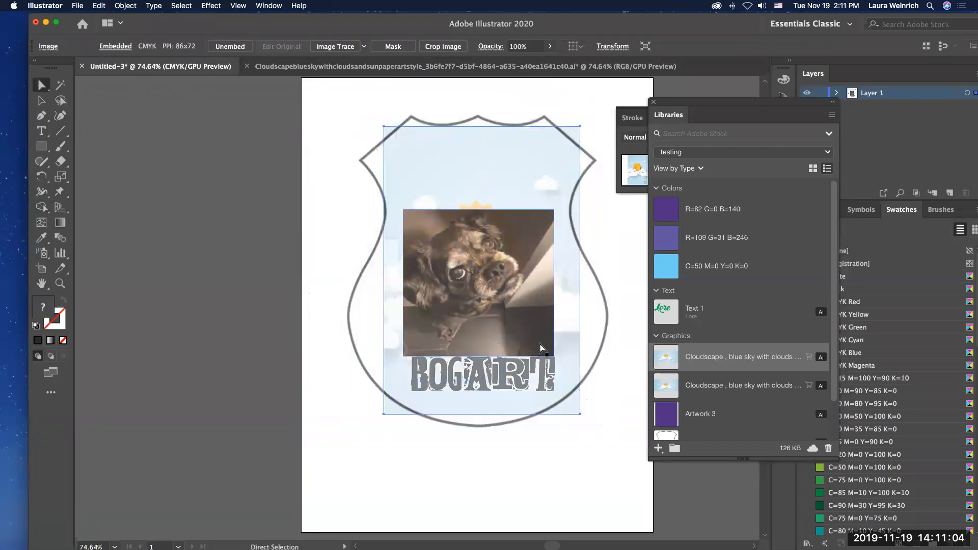
pyautogui.moveTo(579, 417); pyautogui.dragTo(551, 368)
pyautogui.moveTo(437, 188); pyautogui.dragTo(470, 173)
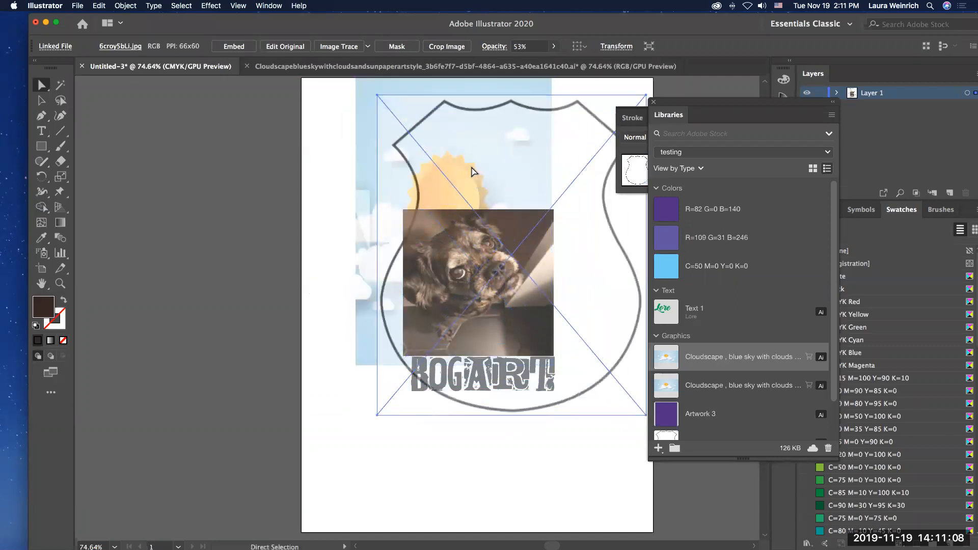
pyautogui.moveTo(555, 188); pyautogui.dragTo(522, 202)
pyautogui.click(246, 222)
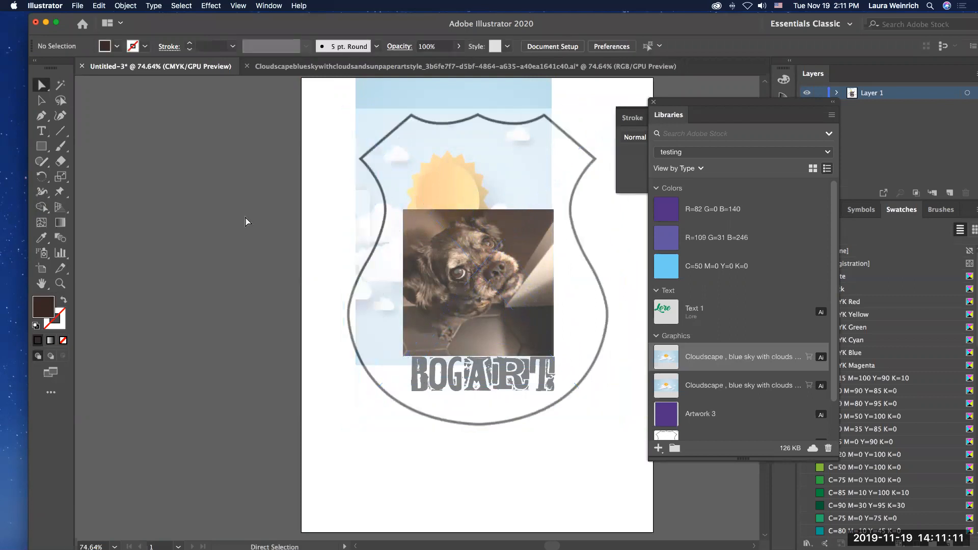
# Draw a wide dark brown banner rectangle spanning the shield's width and place it over the shield's bottom edge.
pyautogui.click(42, 145)
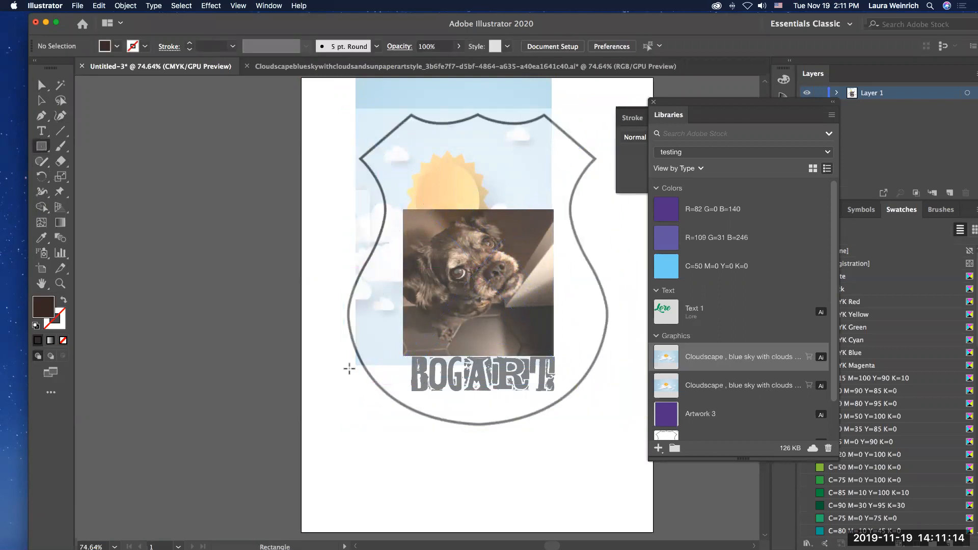
pyautogui.moveTo(348, 348); pyautogui.dragTo(613, 401)
pyautogui.press('v')
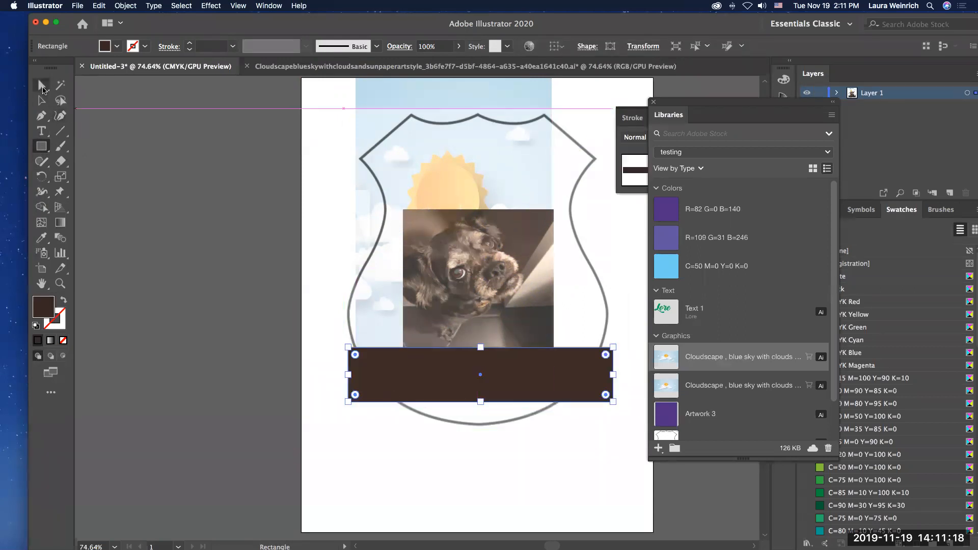
pyautogui.moveTo(538, 377); pyautogui.dragTo(534, 434)
# Move the BOGART text onto the brown banner and bring it to the front.
pyautogui.click(490, 383)
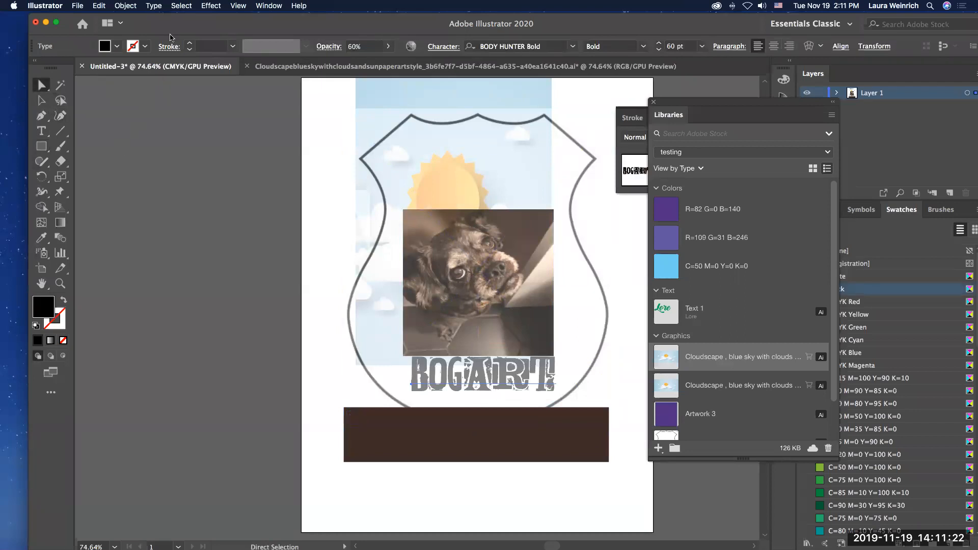
pyautogui.moveTo(499, 387); pyautogui.dragTo(508, 449)
pyautogui.click(125, 6)
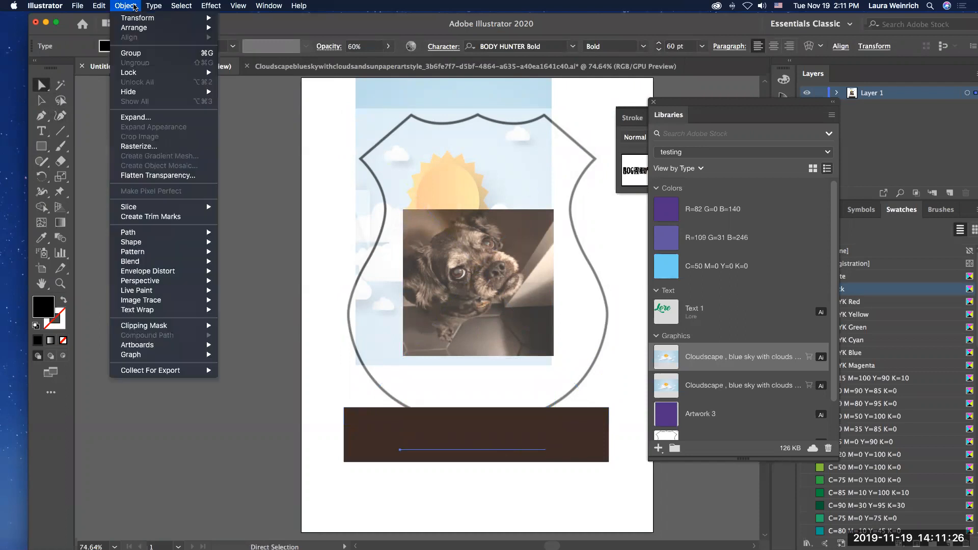
pyautogui.moveTo(135, 29)
pyautogui.click(242, 29)
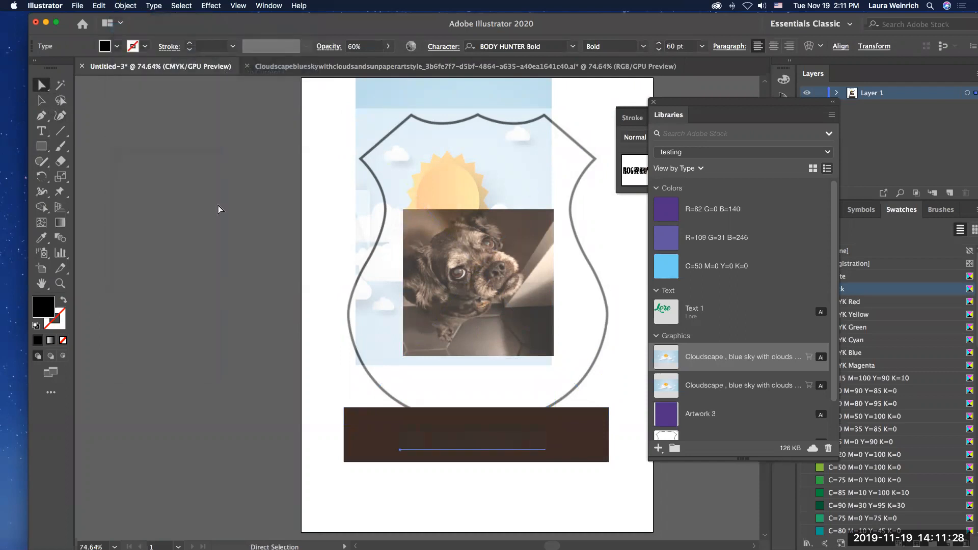
# Close the Libraries panel, raise the BOGART text's opacity to 100% and fill it with White.
pyautogui.click(654, 102)
pyautogui.click(756, 137)
pyautogui.moveTo(734, 155); pyautogui.dragTo(764, 155)
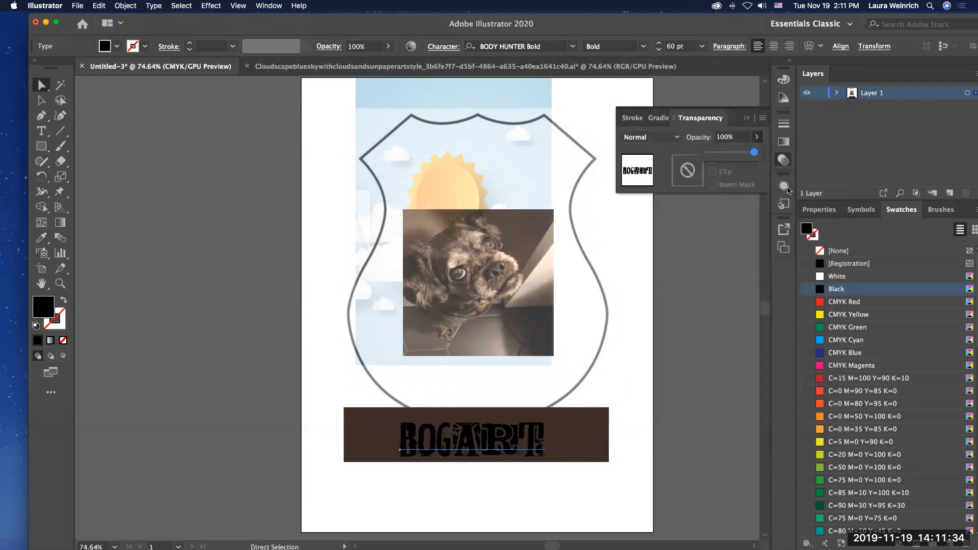
pyautogui.click(840, 276)
# Move the brown banner up over the lower edge of the dog photo and center the BOGART text on it.
pyautogui.moveTo(583, 432); pyautogui.dragTo(581, 341)
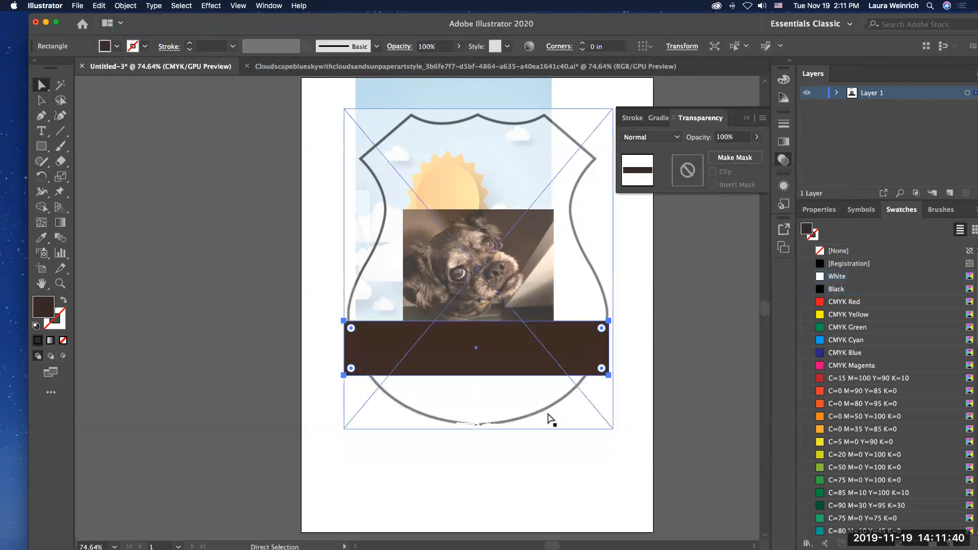
pyautogui.click(509, 417)
pyautogui.moveTo(488, 434); pyautogui.dragTo(490, 359)
pyautogui.click(546, 465)
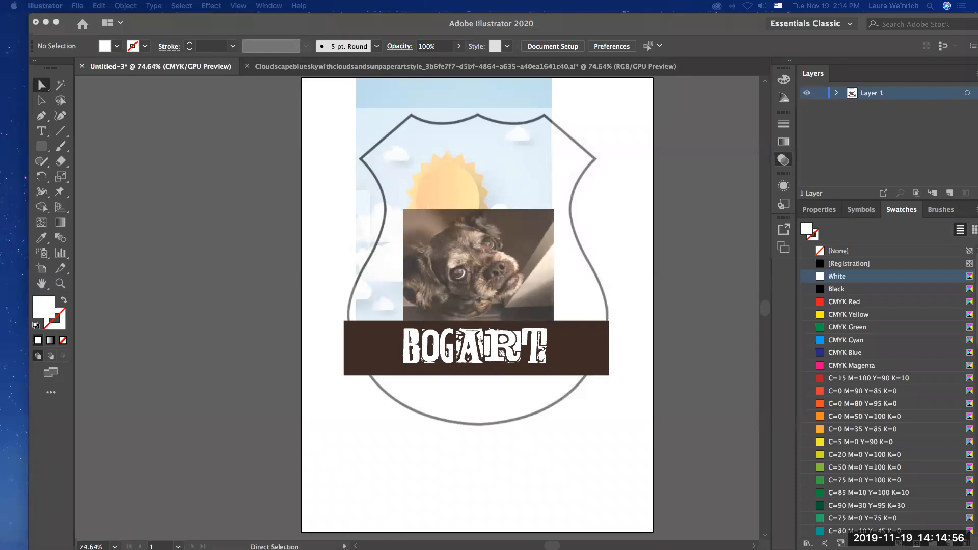
# Switch to Safari and examine the Google Images results for coat of arms examples.
pyautogui.moveTo(0, 400); pyautogui.dragTo(235, 45)
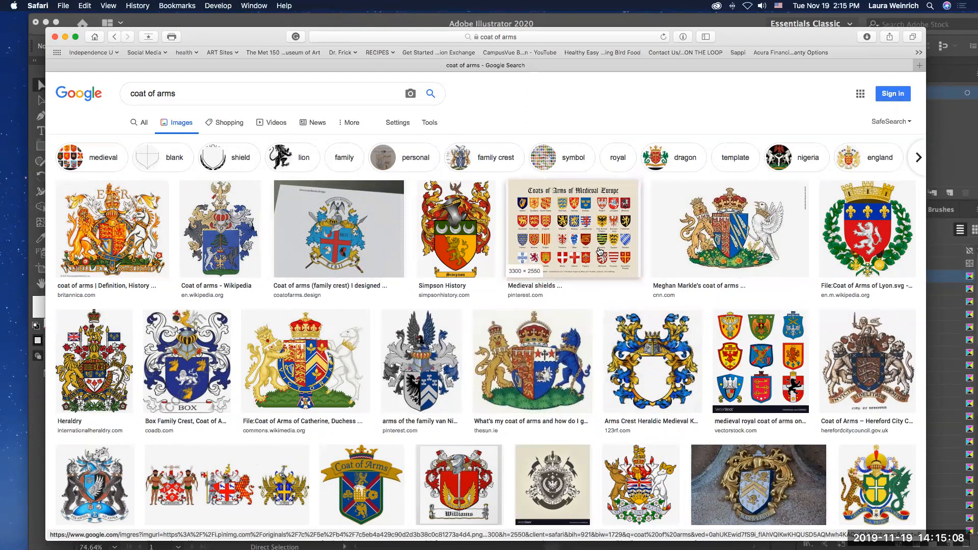
pyautogui.scroll(-5, 599, 250)
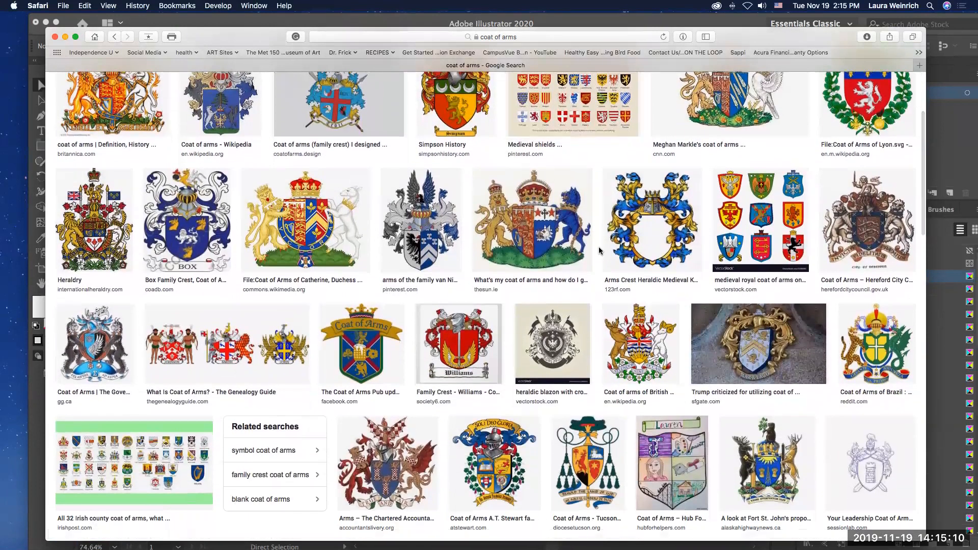
pyautogui.scroll(-4, 599, 250)
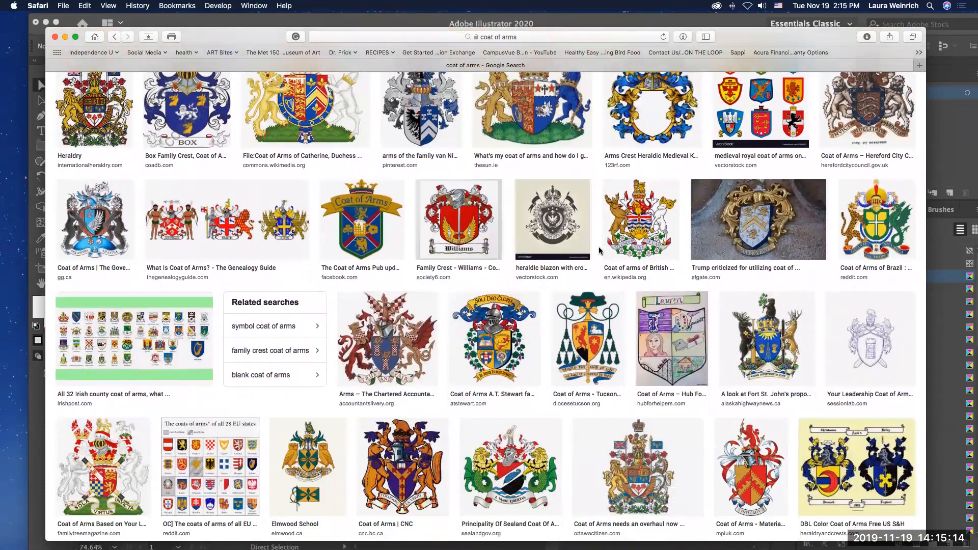
pyautogui.scroll(-2, 600, 251)
pyautogui.scroll(-5, 599, 250)
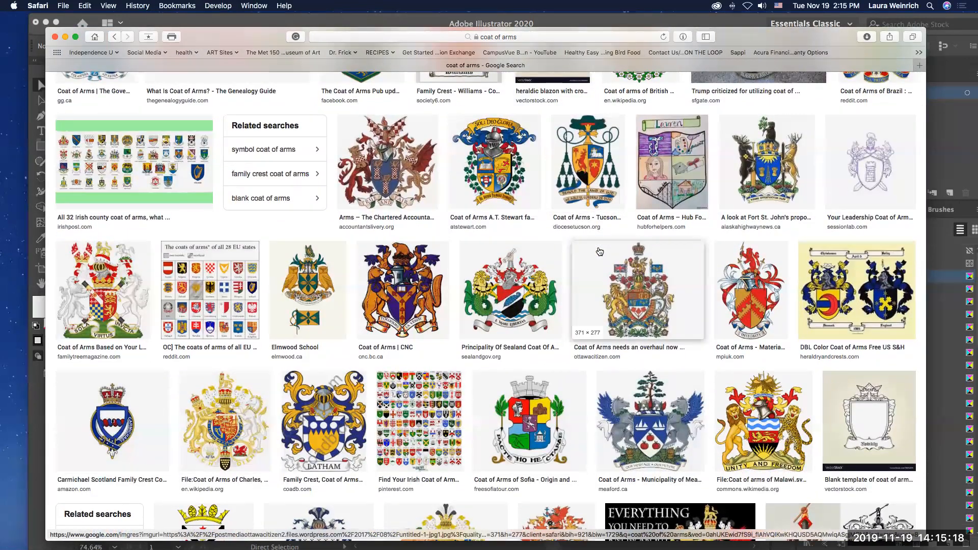
pyautogui.scroll(-1, 600, 250)
pyautogui.scroll(-3, 599, 251)
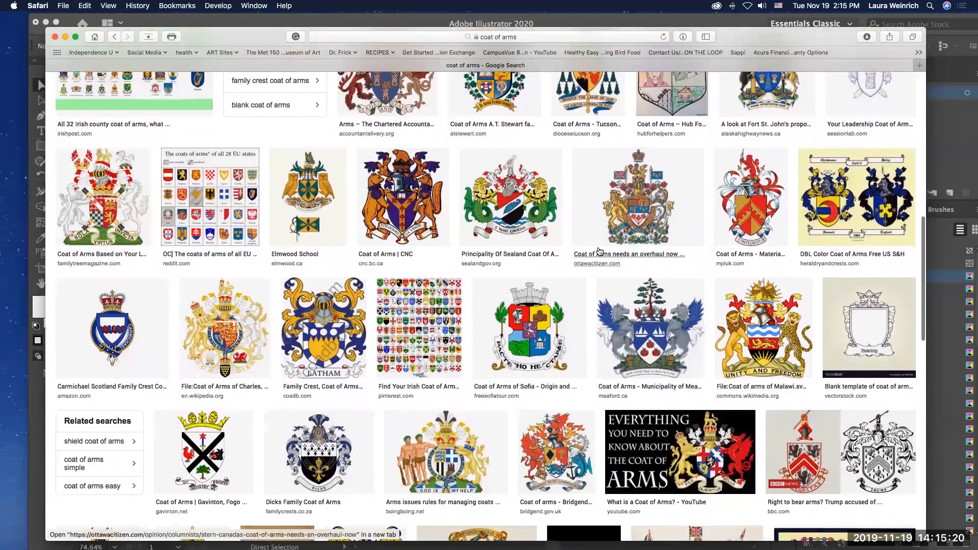
# Review more coat of arms examples further down the image results, and minimize the Safari window to return to the badge artwork in Illustrator.
pyautogui.scroll(-2, 599, 251)
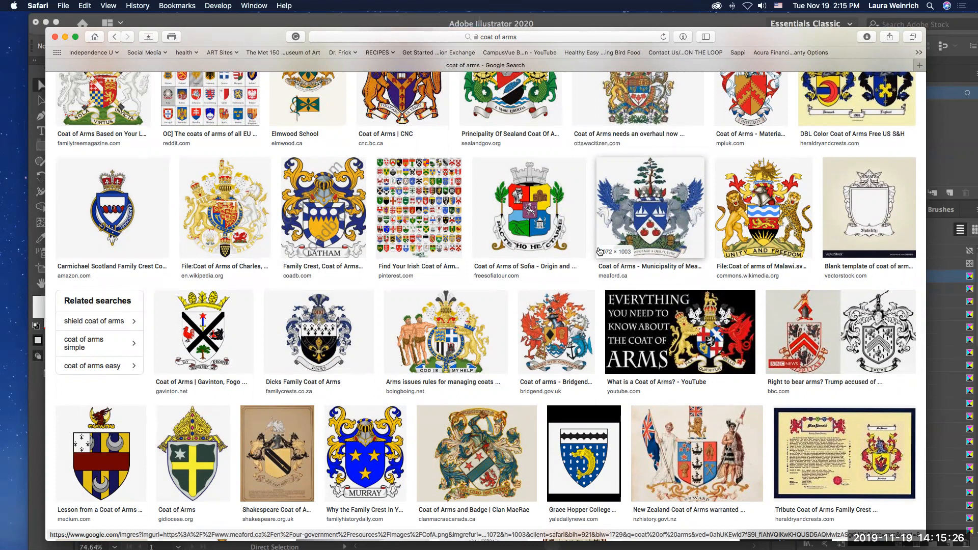
pyautogui.scroll(-5, 599, 251)
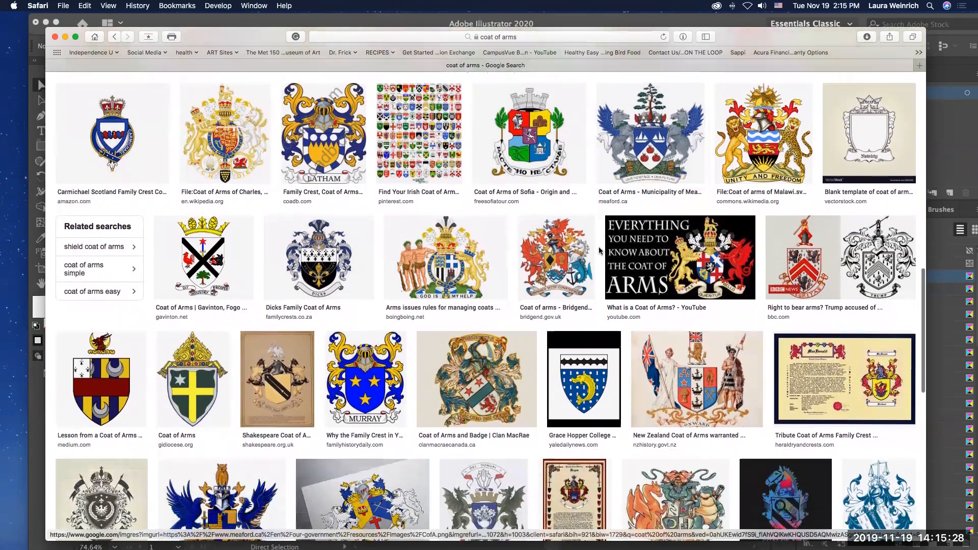
pyautogui.scroll(-5, 599, 251)
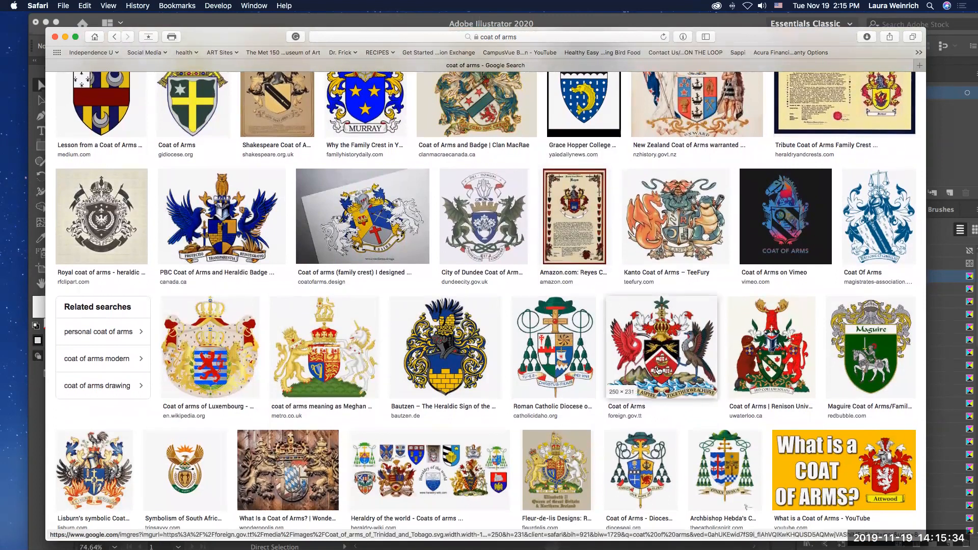
pyautogui.scroll(-1, 656, 366)
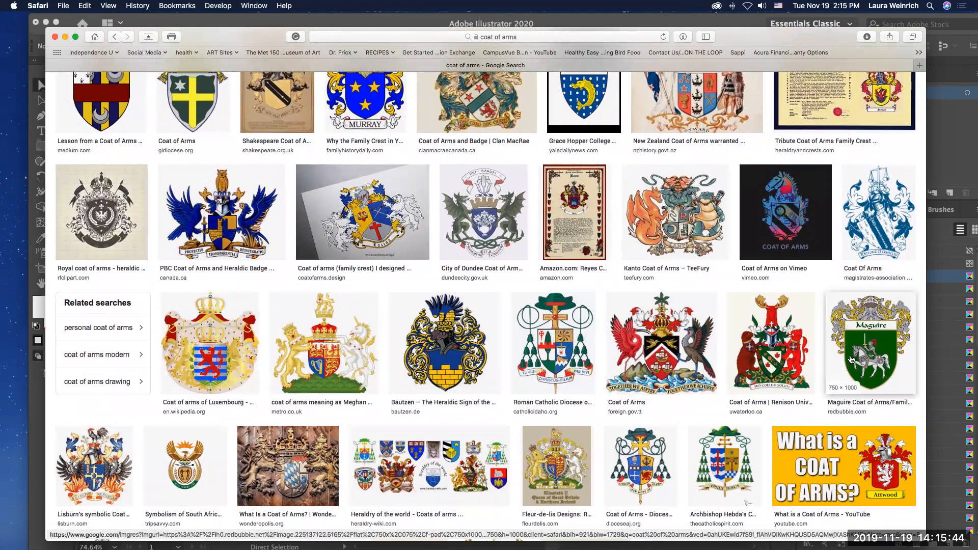
pyautogui.scroll(-5, 866, 326)
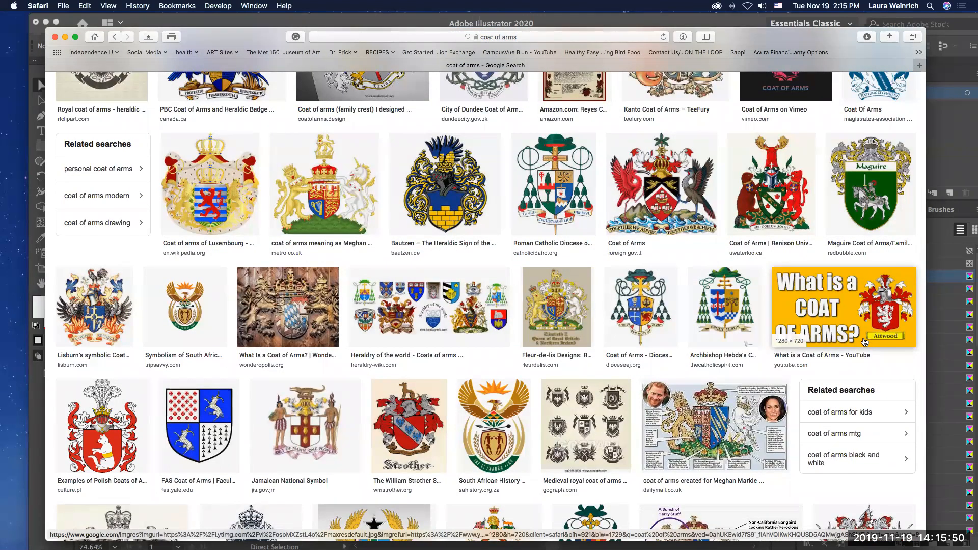
pyautogui.scroll(-3, 864, 341)
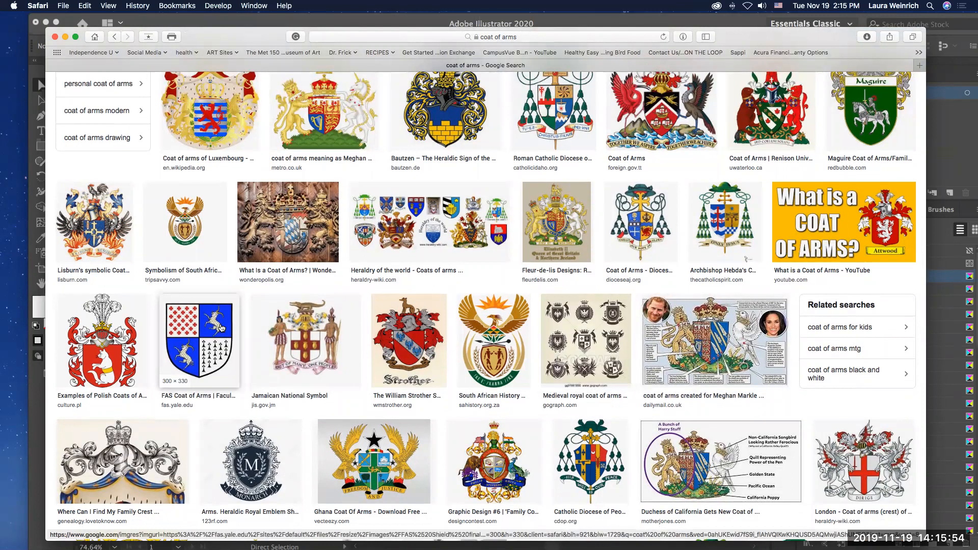
pyautogui.scroll(-5, 422, 438)
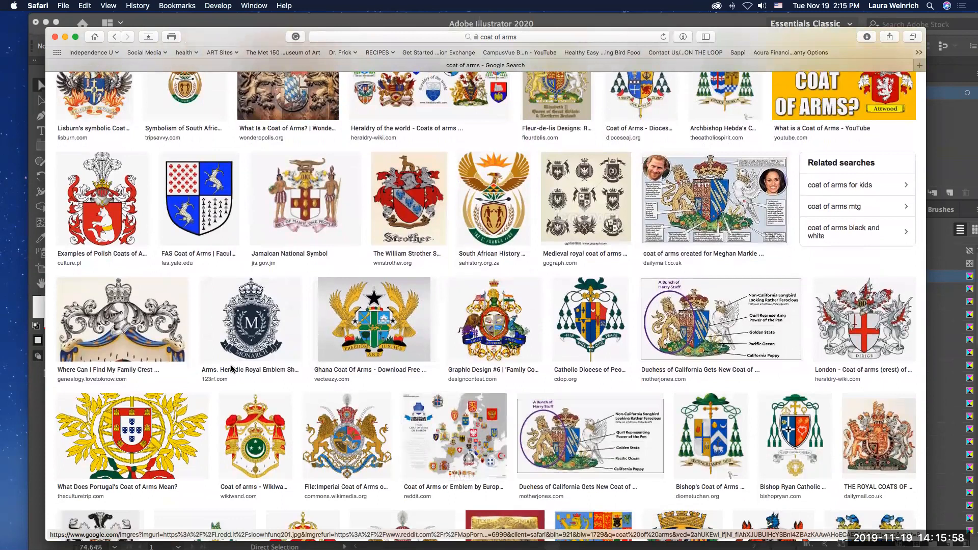
pyautogui.moveTo(743, 38); pyautogui.dragTo(732, 40)
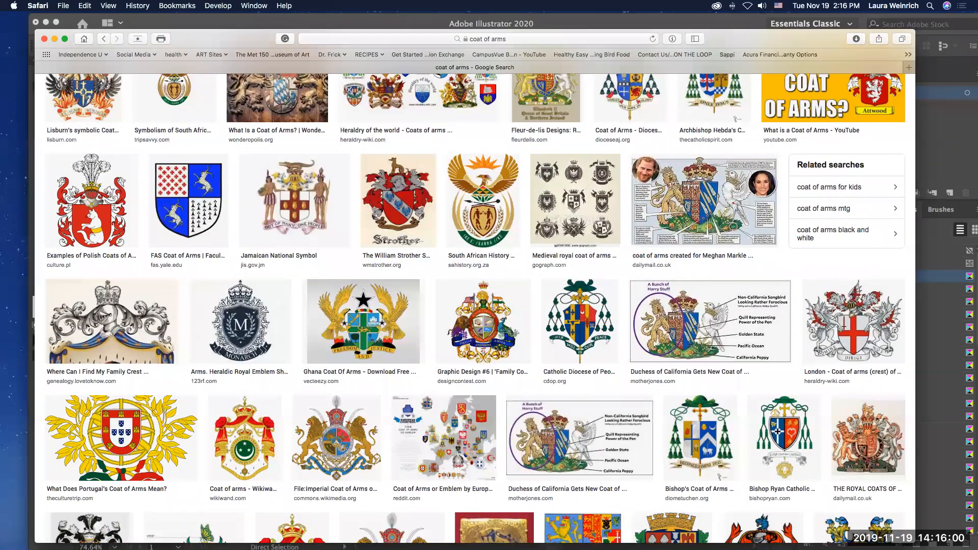
pyautogui.press('super+m')
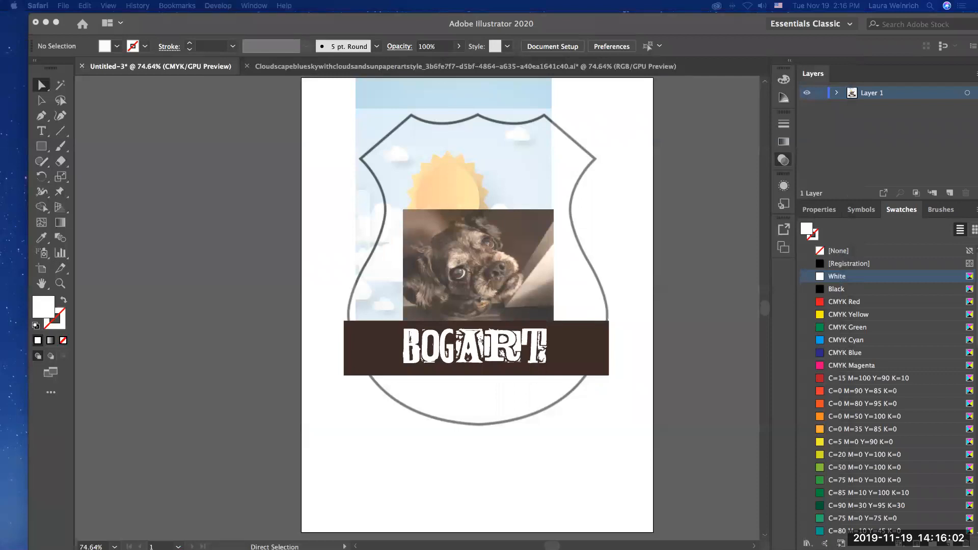